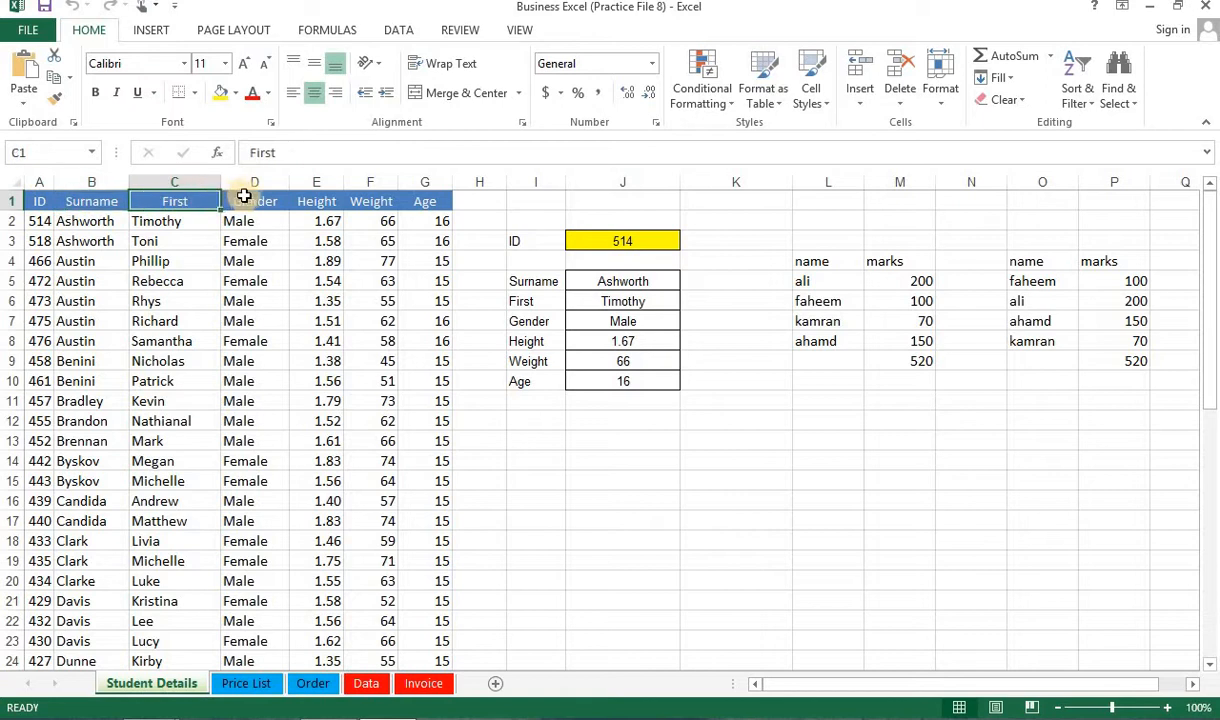
Step: Examine the student table's column headings and the matching field labels from Surname to Age in the lookup form
{"action": "left_click", "coordinate": [244, 198]}
{"action": "left_click", "coordinate": [318, 198]}
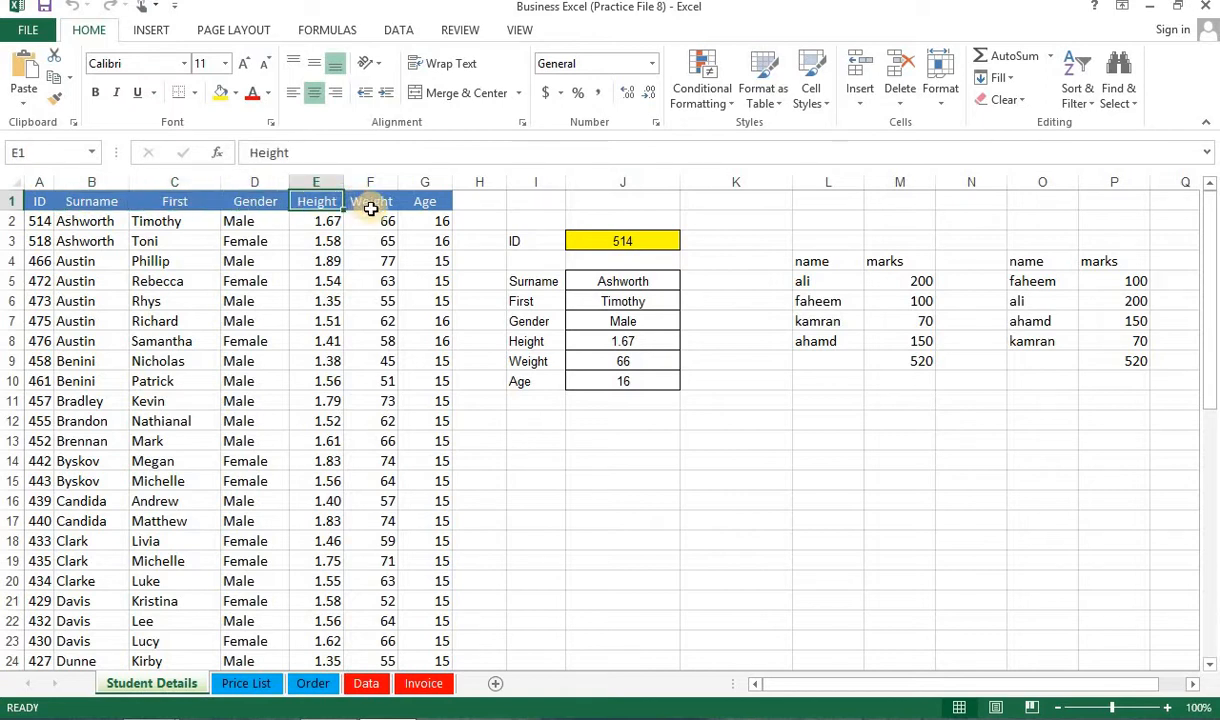
{"action": "left_click", "coordinate": [374, 205]}
{"action": "left_click", "coordinate": [434, 199]}
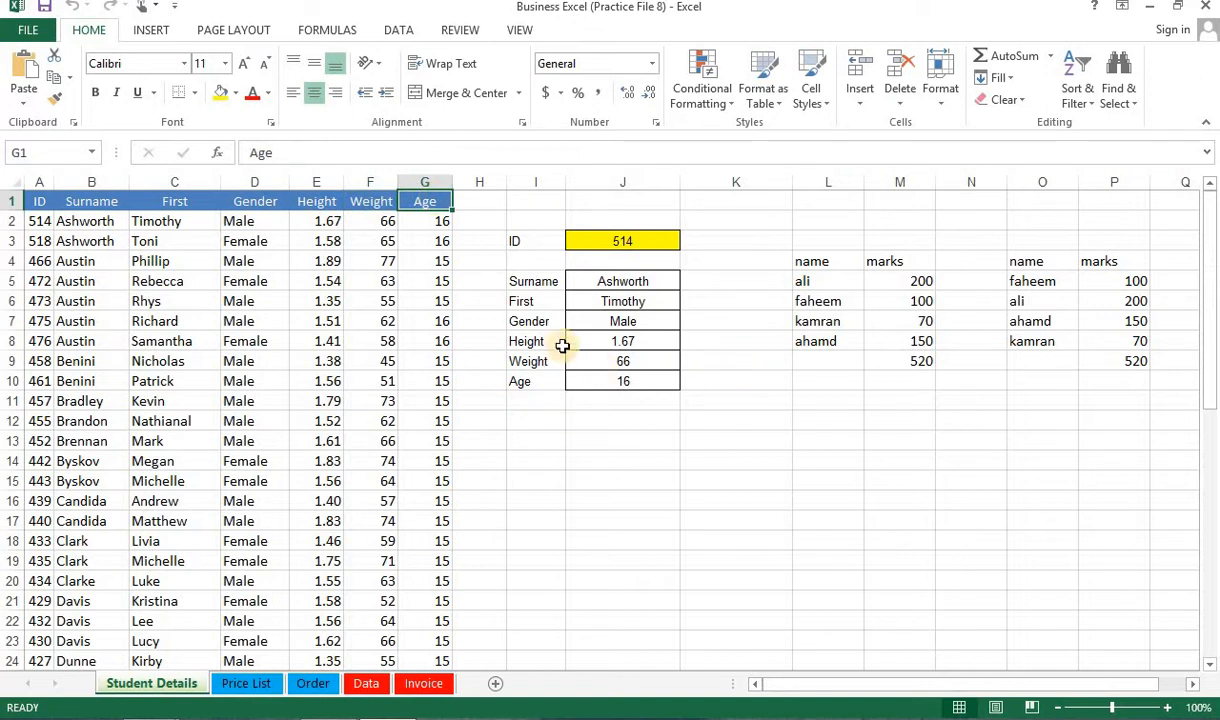
{"action": "left_click", "coordinate": [536, 286]}
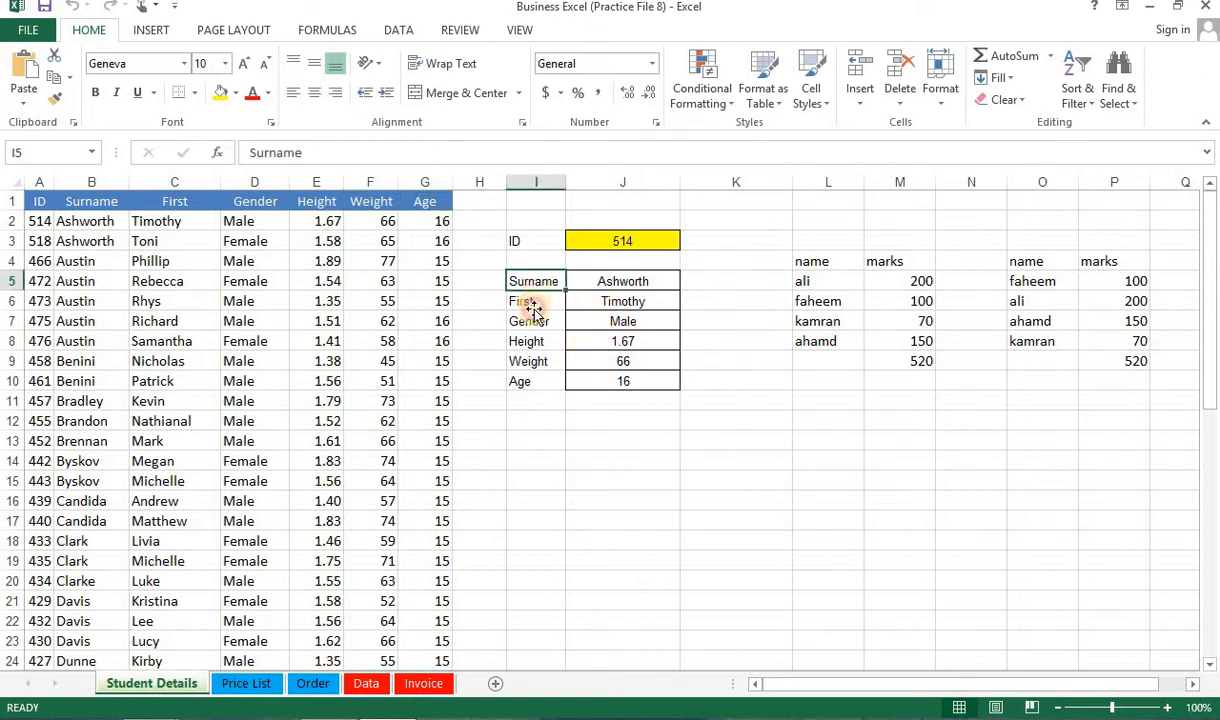
{"action": "left_click", "coordinate": [532, 303]}
{"action": "left_click", "coordinate": [533, 322]}
{"action": "left_click", "coordinate": [536, 343]}
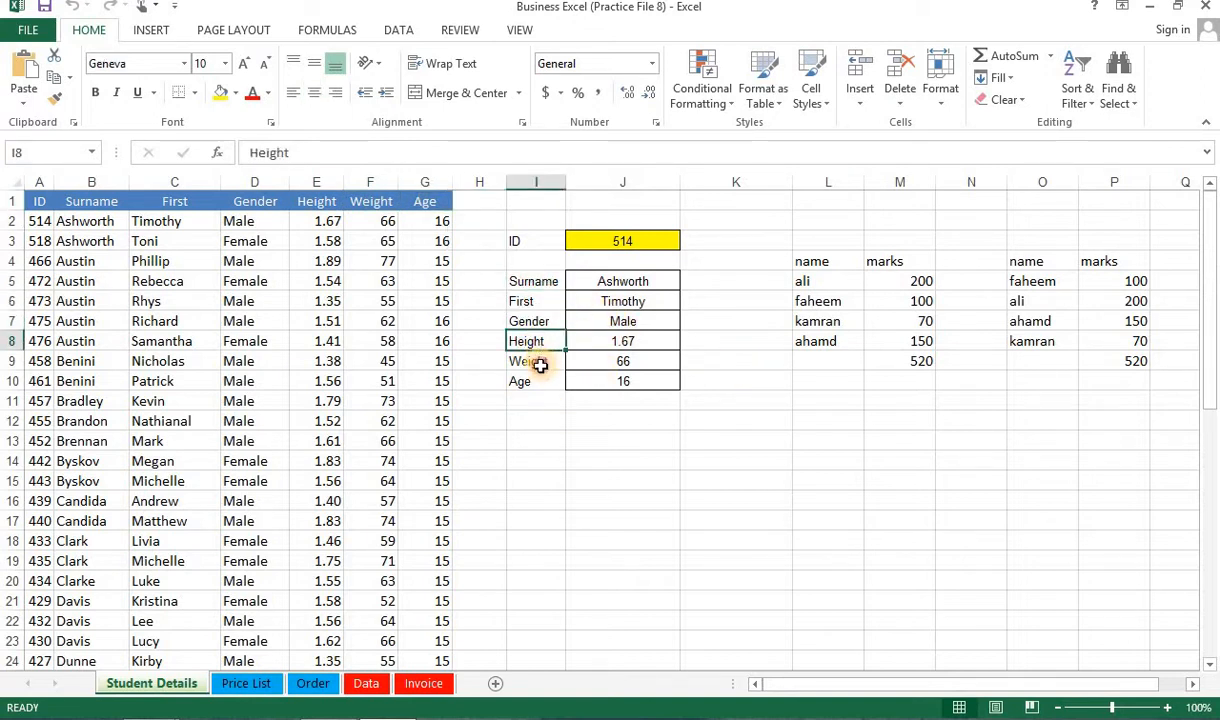
{"action": "left_click", "coordinate": [540, 365]}
{"action": "left_click", "coordinate": [531, 381]}
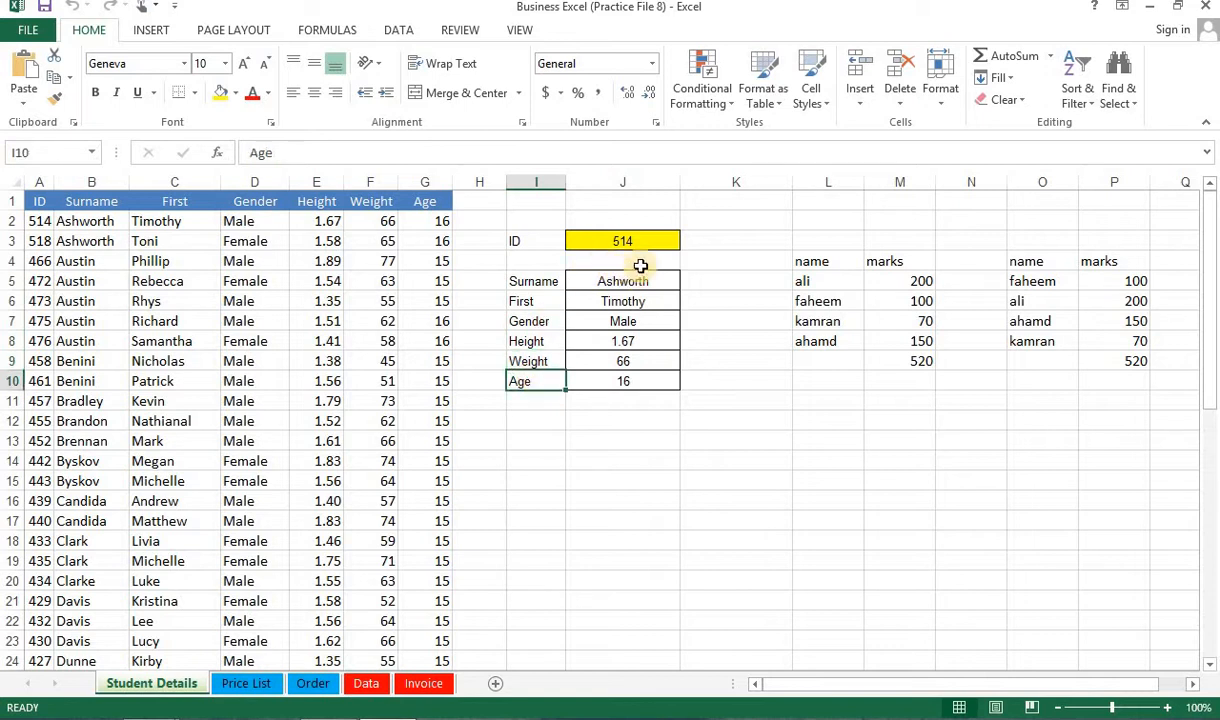
Step: Set the lookup ID in J3 to the ID listed in A3 and check the returned details in J5:J10
{"action": "left_click", "coordinate": [619, 238]}
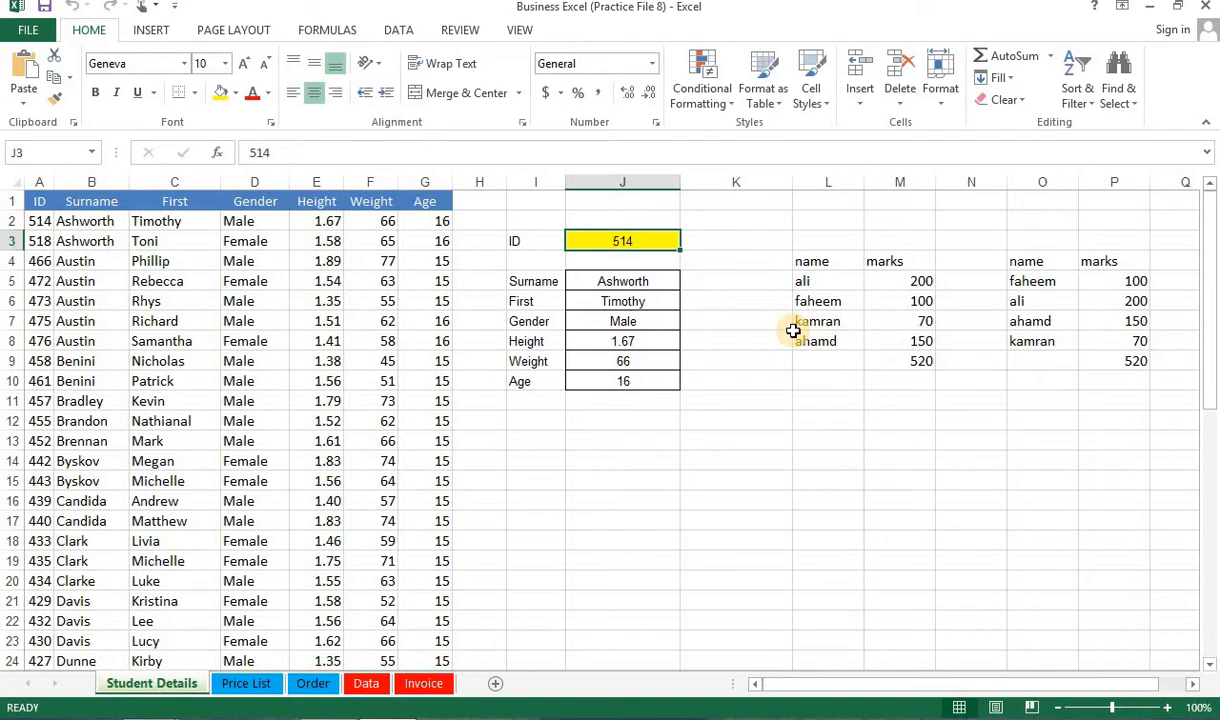
{"action": "type", "text": "51"}
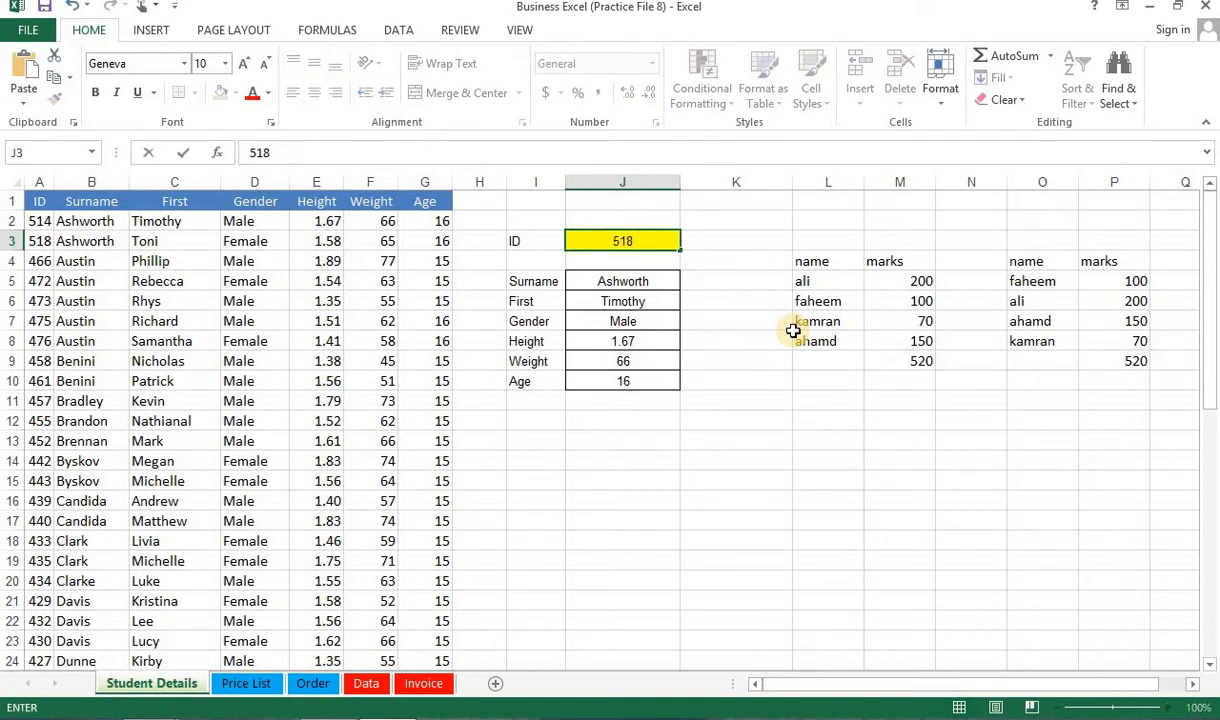
{"action": "key", "text": "Return"}
{"action": "left_click", "coordinate": [643, 282]}
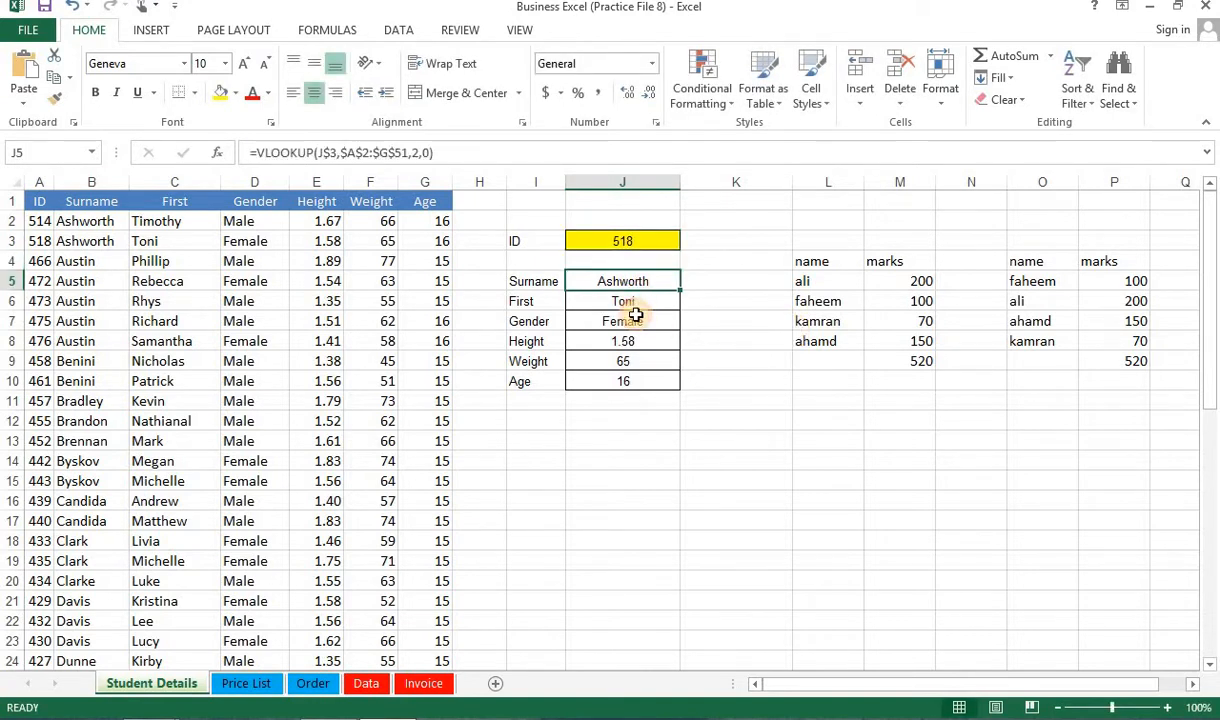
{"action": "left_click", "coordinate": [638, 304]}
{"action": "left_click", "coordinate": [647, 322]}
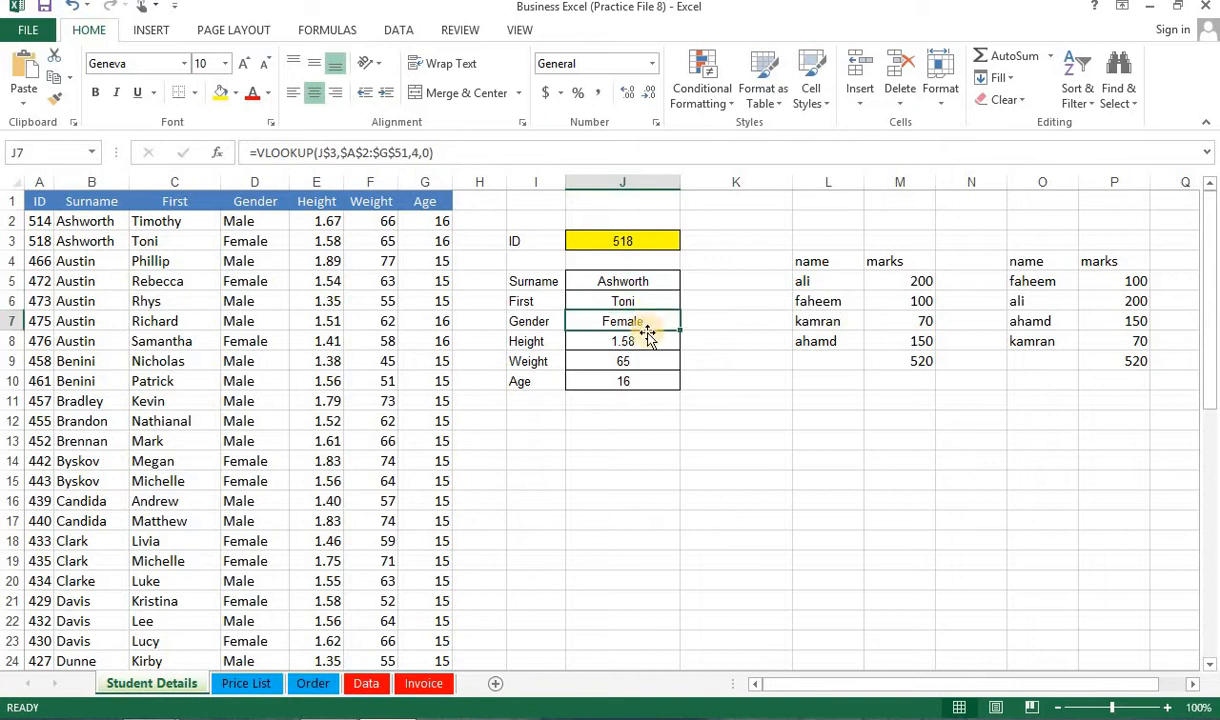
{"action": "left_click", "coordinate": [649, 340]}
{"action": "left_click", "coordinate": [647, 362]}
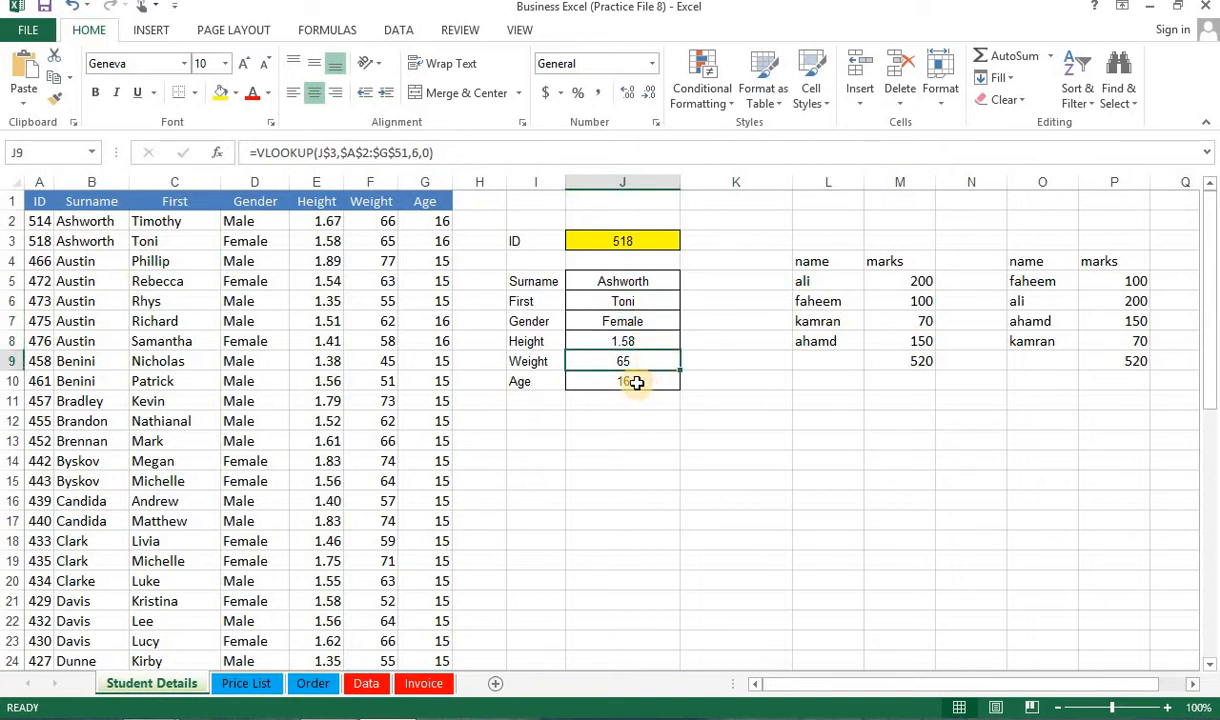
{"action": "left_click", "coordinate": [636, 383]}
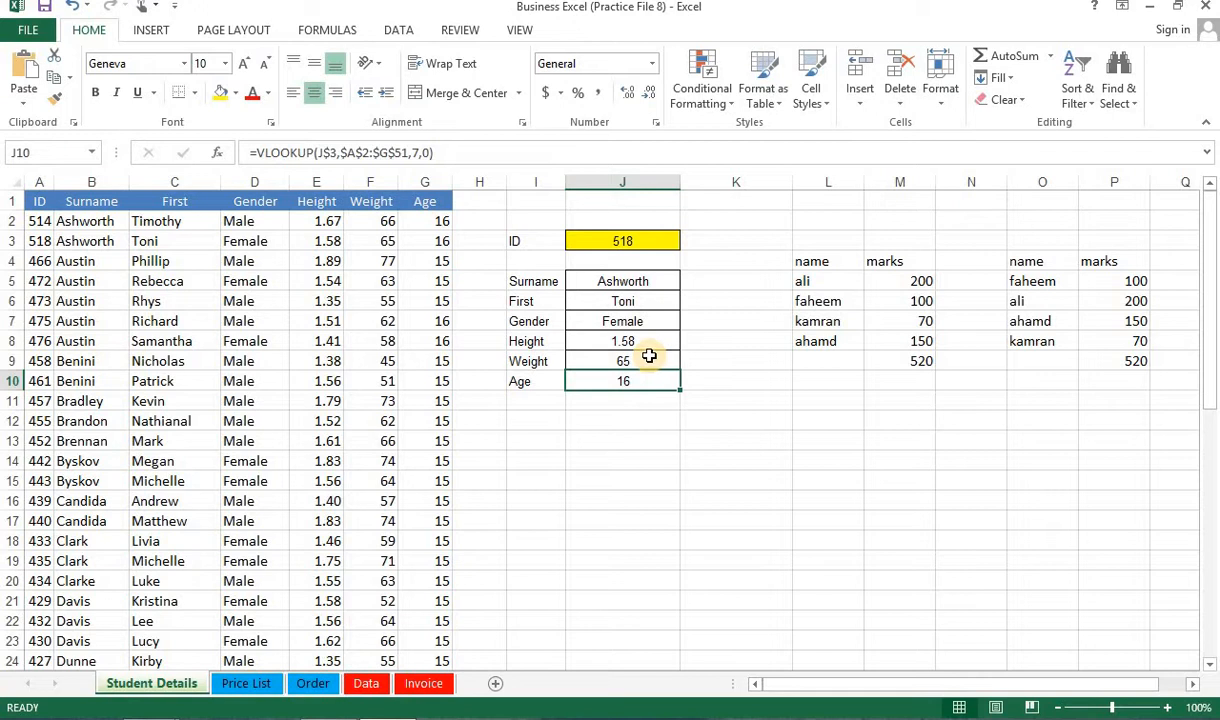
Step: Replace the lookup ID in J3 with the ID listed in A7 and review the returned student details
{"action": "left_click", "coordinate": [600, 243]}
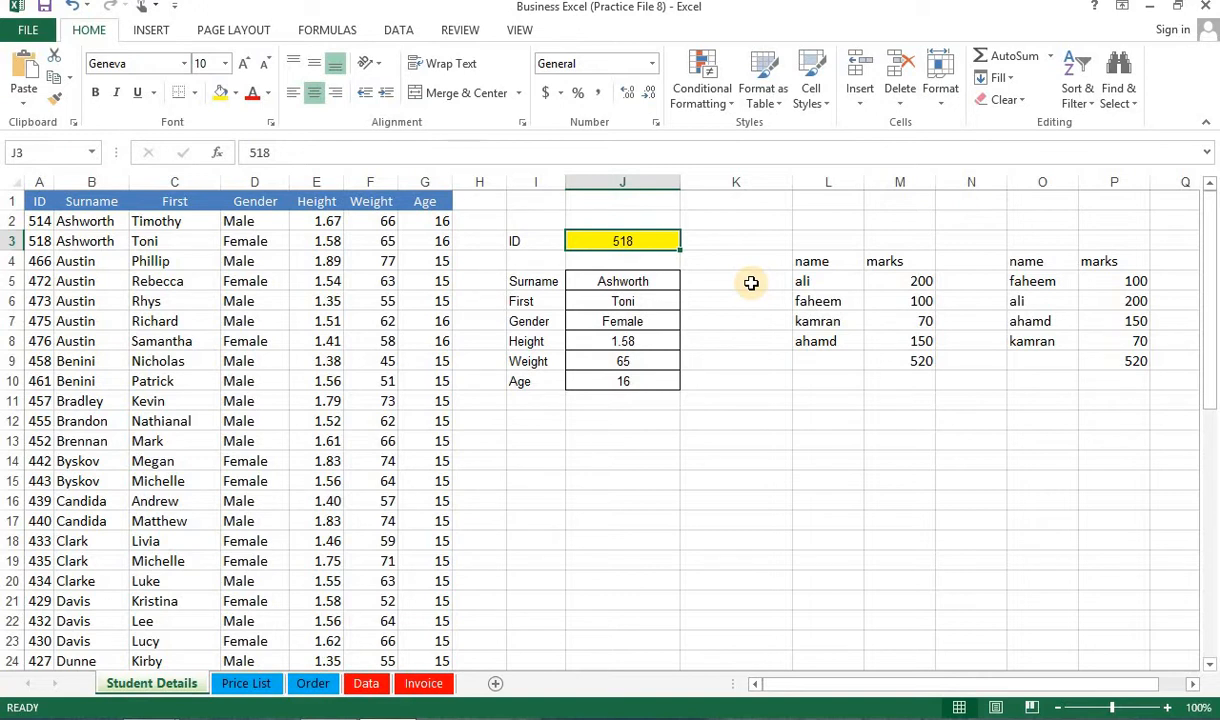
{"action": "type", "text": "475"}
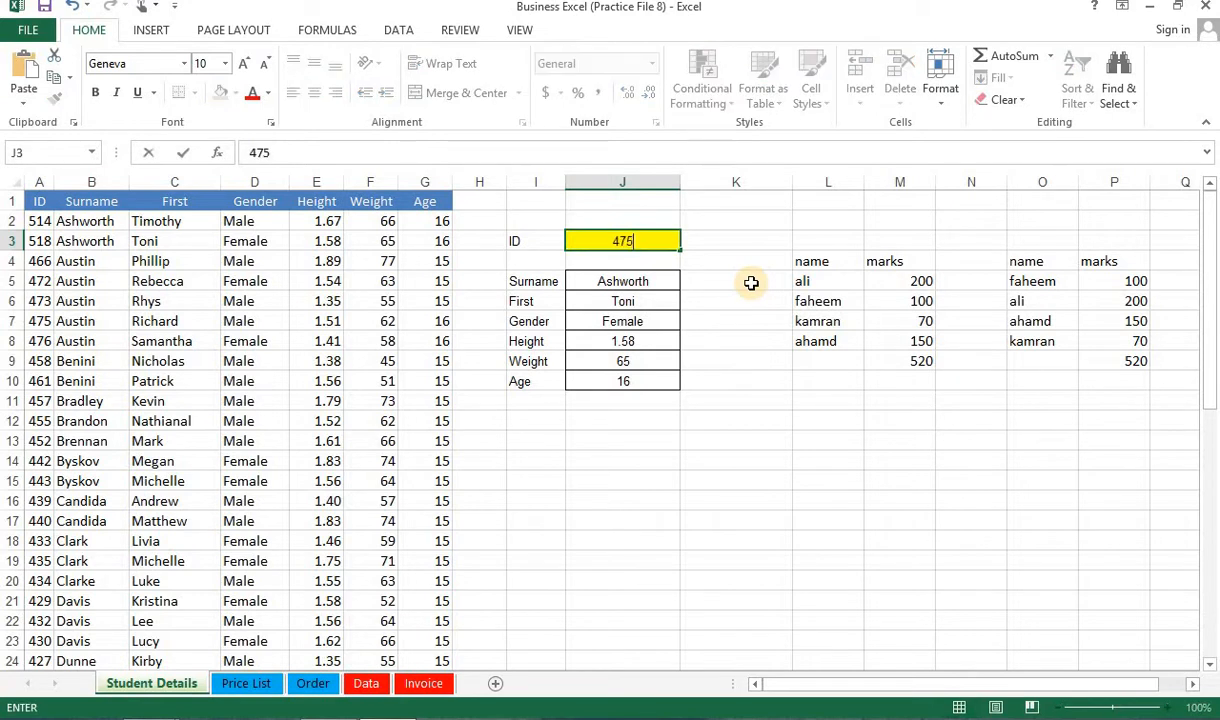
{"action": "key", "text": "Return"}
{"action": "key", "text": "Down"}
{"action": "key", "text": "Down"}
{"action": "key", "text": "Down"}
{"action": "key", "text": "Down"}
{"action": "key", "text": "Down"}
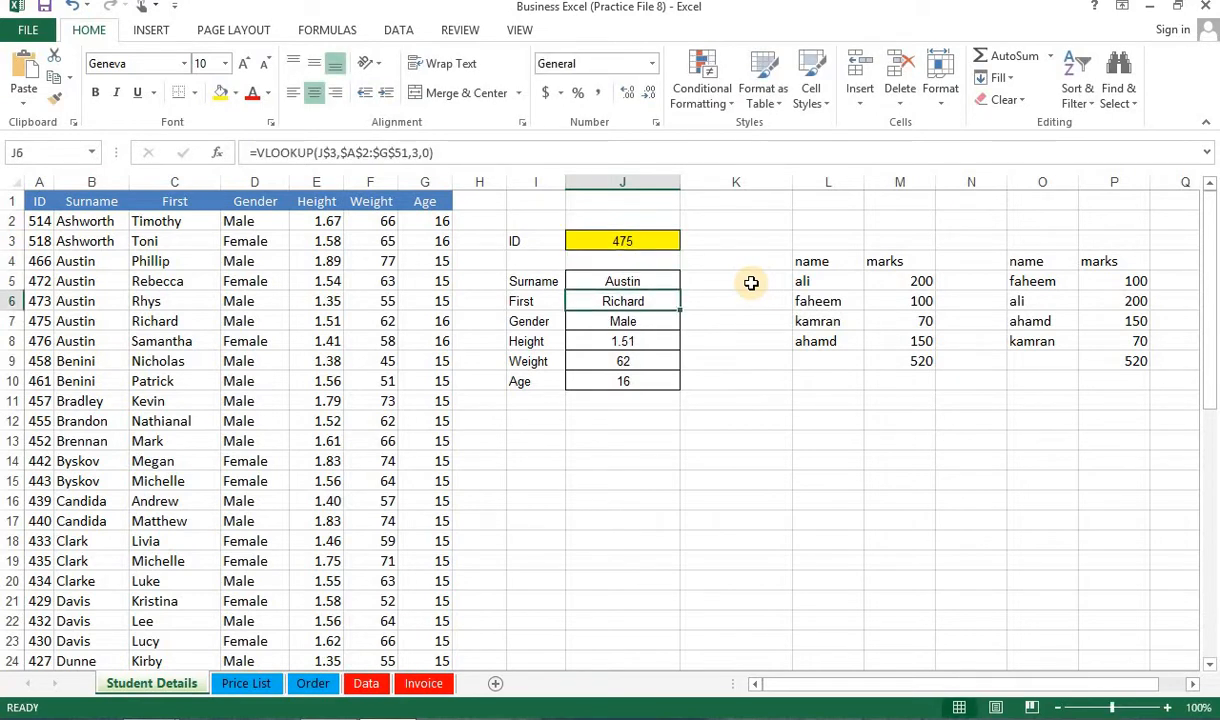
Step: Change the lookup ID in J3 to the ID listed in A12 and check each returned field down to Age
{"action": "key", "text": "Up"}
{"action": "key", "text": "Up"}
{"action": "key", "text": "Up"}
{"action": "key", "text": "Up"}
{"action": "key", "text": "Up"}
{"action": "key", "text": "Up"}
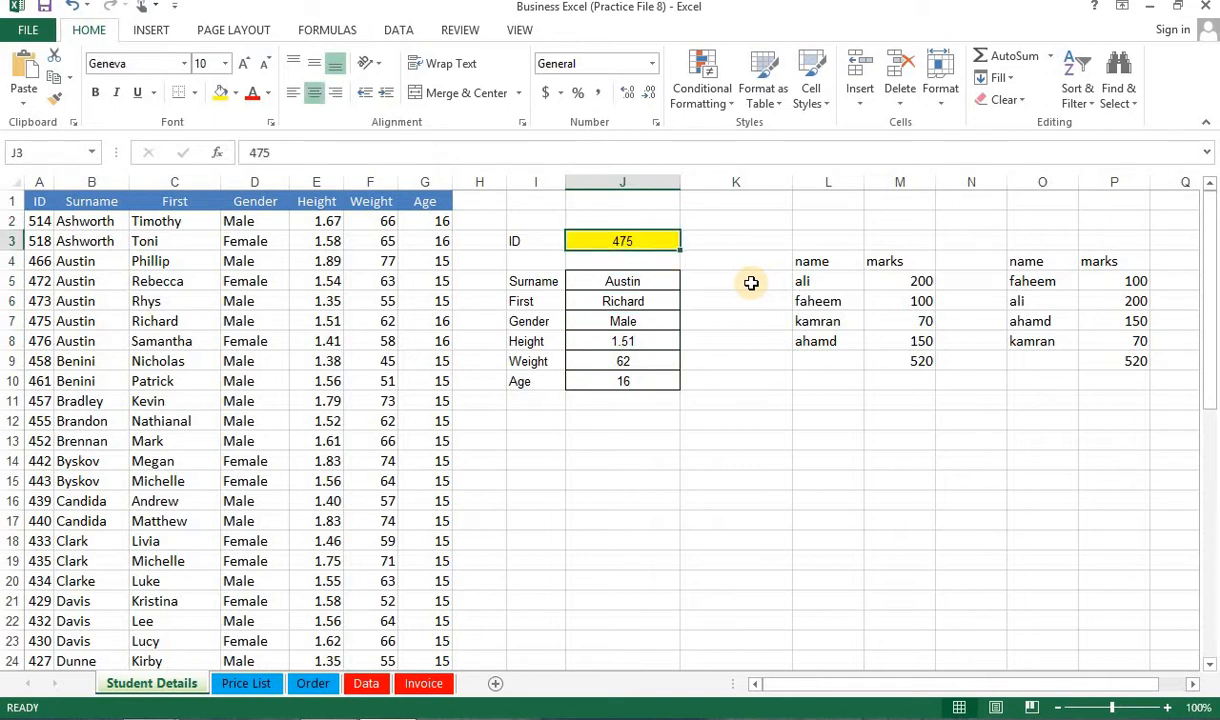
{"action": "type", "text": "5"}
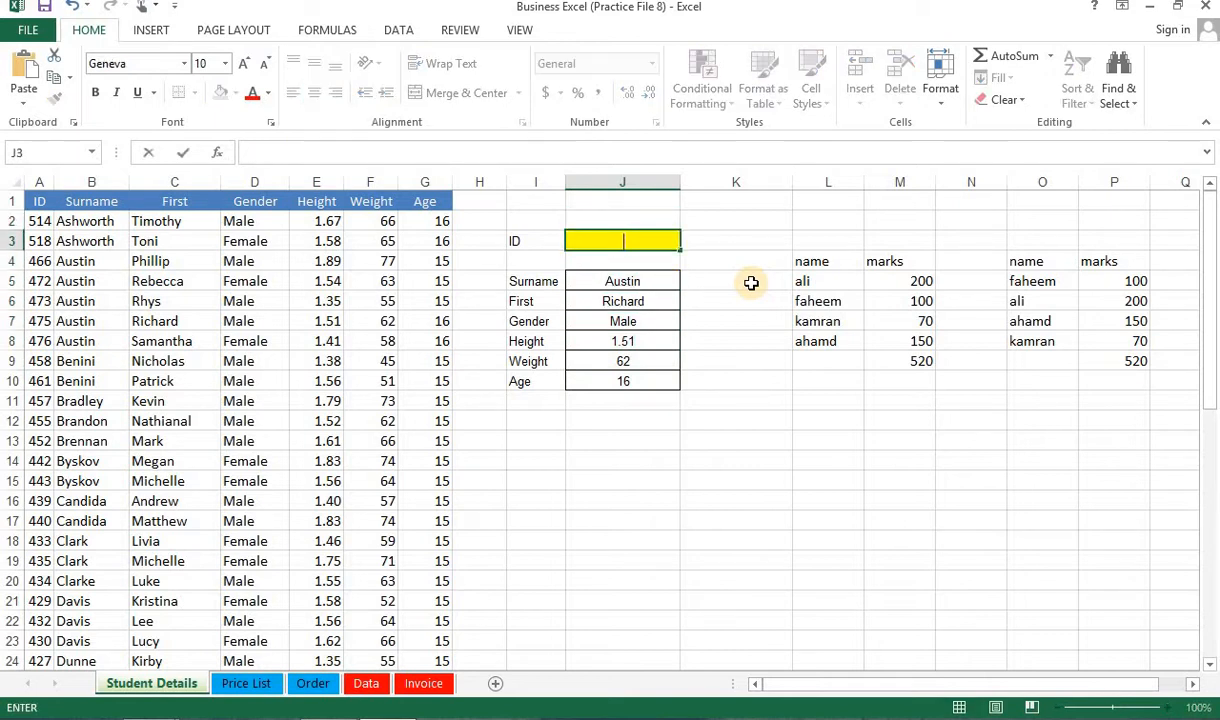
{"action": "type", "text": "55"}
{"action": "key", "text": "Return"}
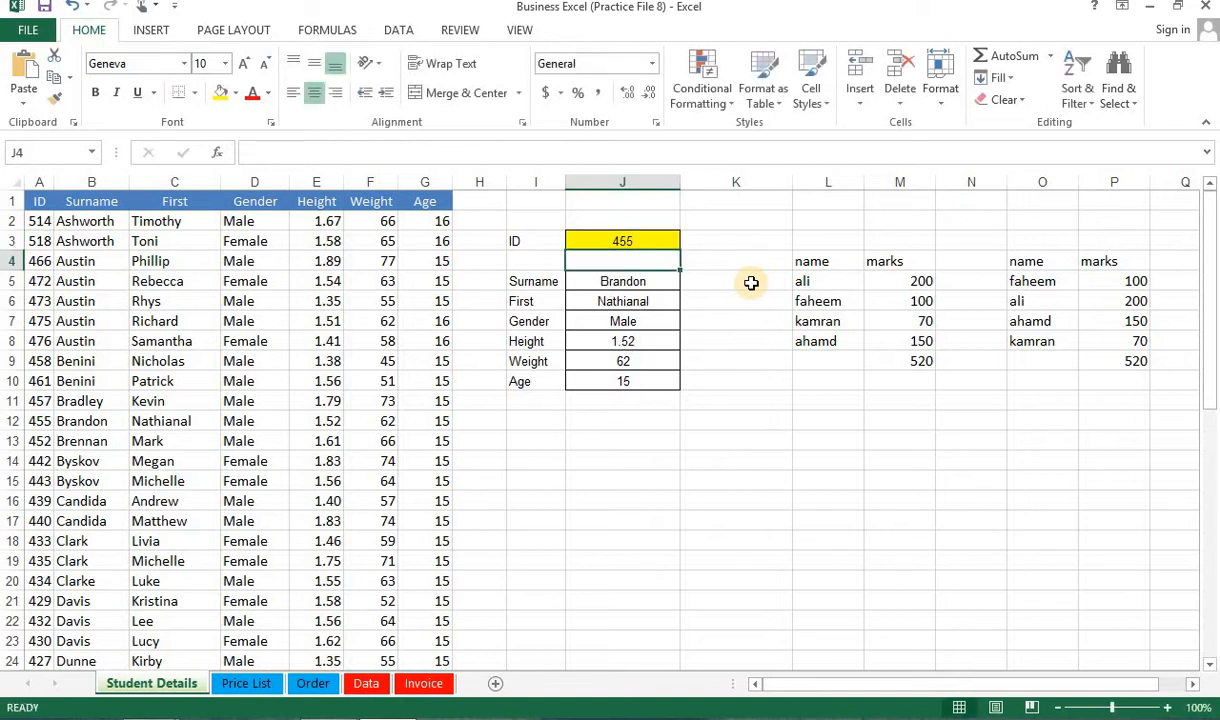
{"action": "key", "text": "Down"}
{"action": "key", "text": "Down"}
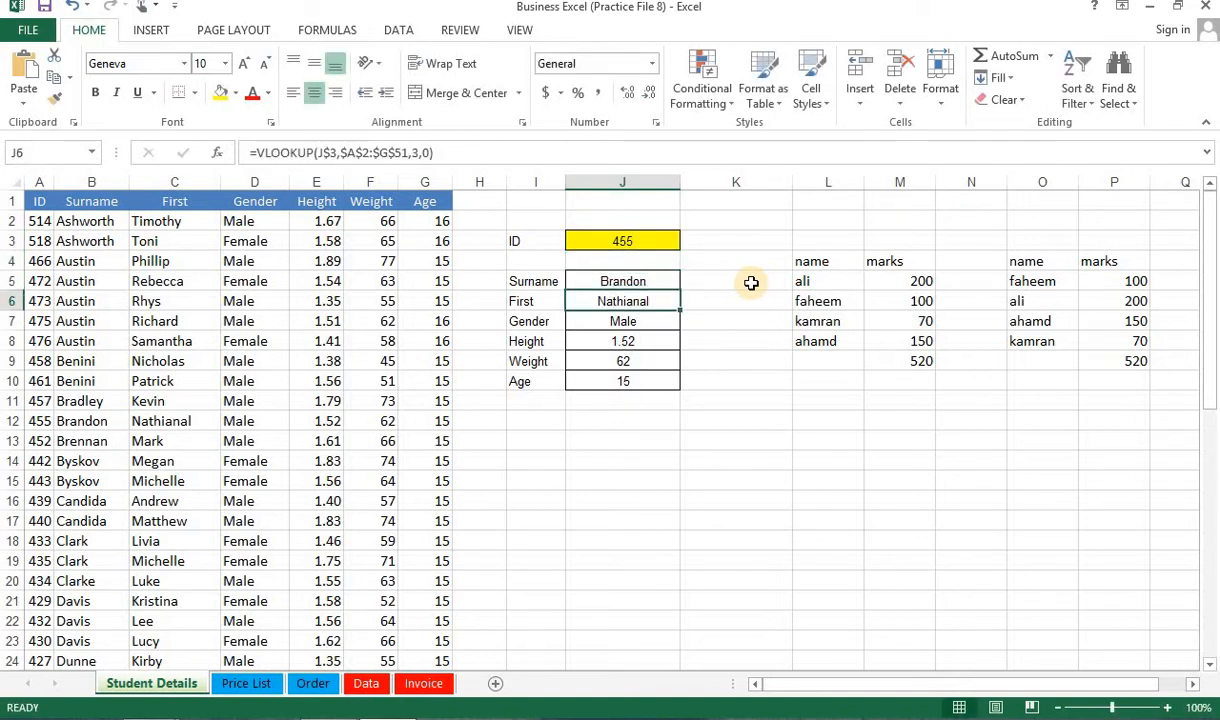
{"action": "key", "text": "Down"}
{"action": "key", "text": "Down"}
{"action": "key", "text": "Down"}
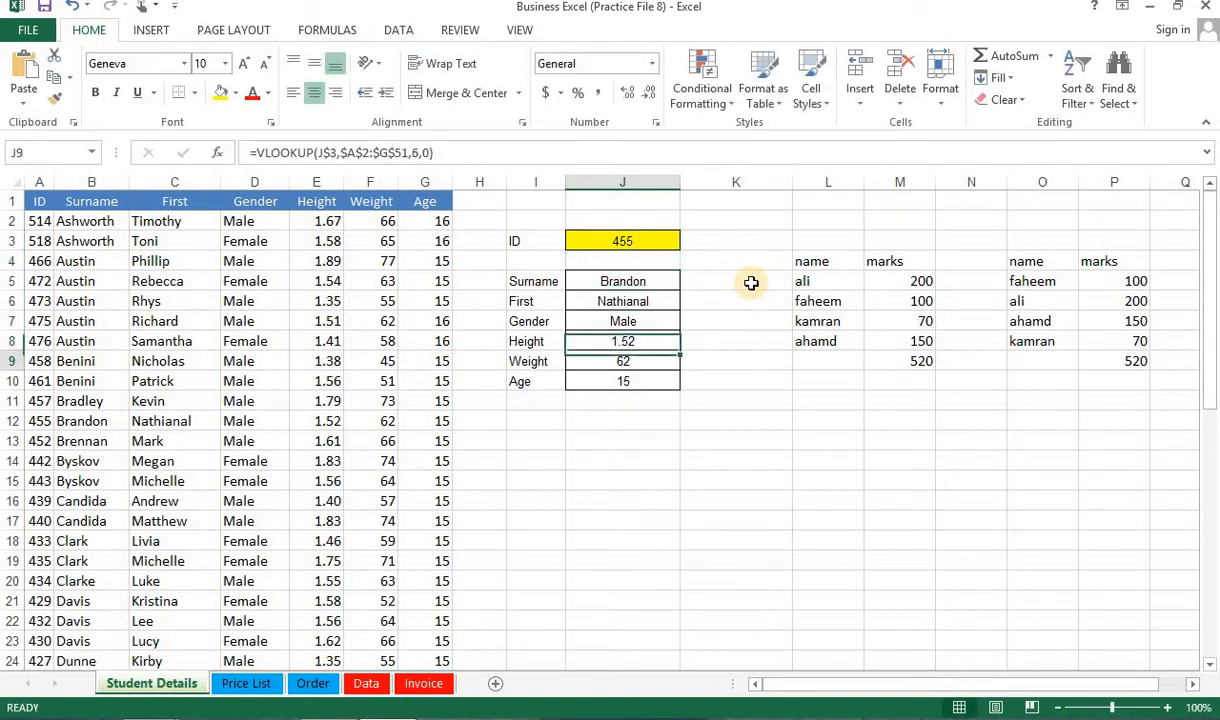
{"action": "key", "text": "Down"}
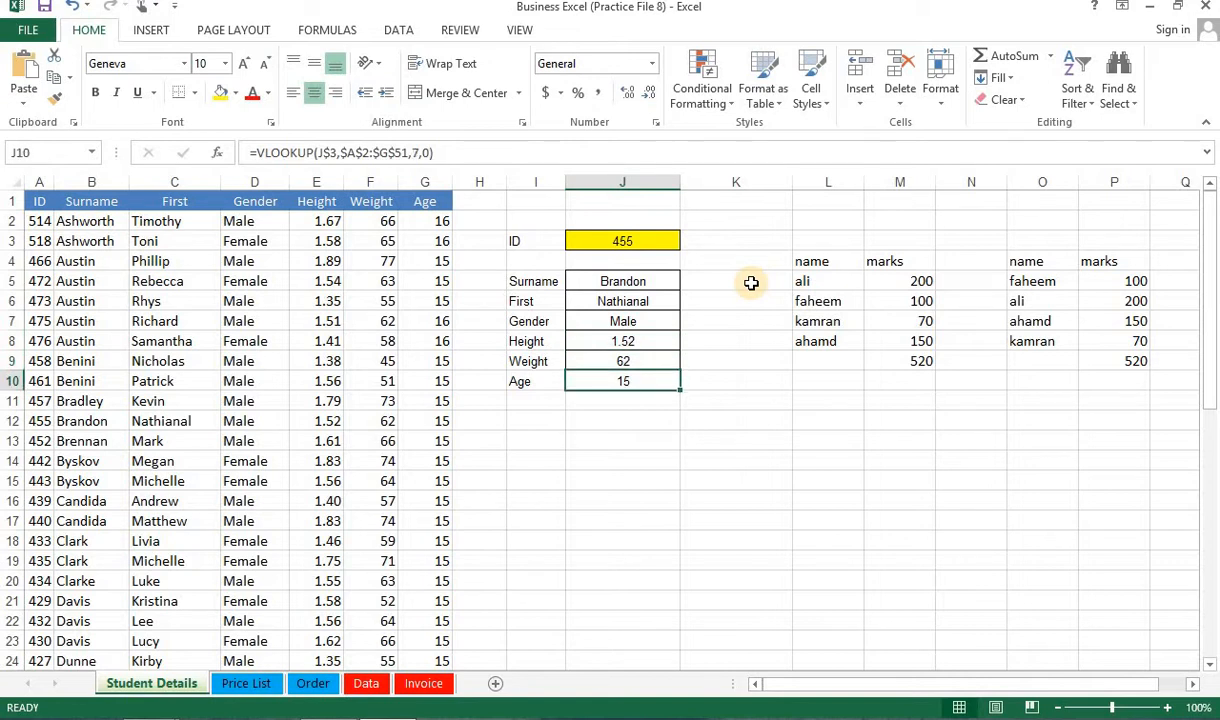
Step: Clear the existing lookup formulas from J5:J10, from Surname through Age
{"action": "left_click", "coordinate": [647, 277]}
{"action": "key", "text": "ctrl+shift+Down"}
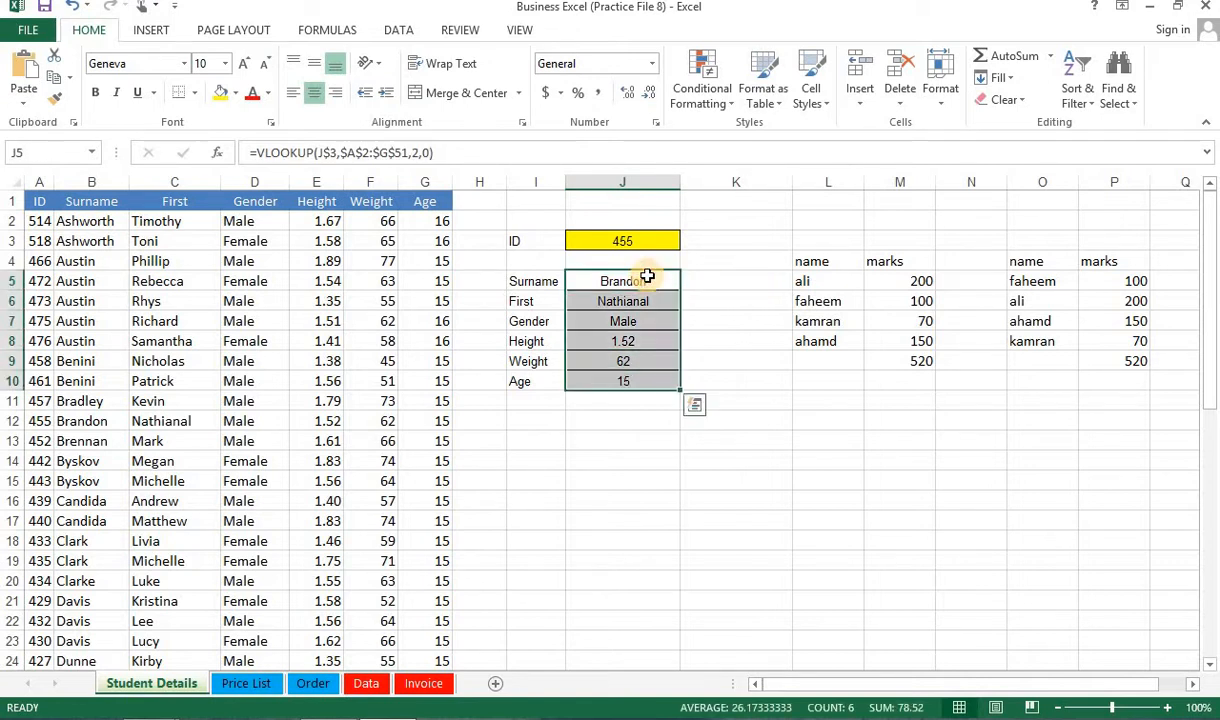
{"action": "key", "text": "Delete"}
{"action": "key", "text": "Left"}
{"action": "key", "text": "Right"}
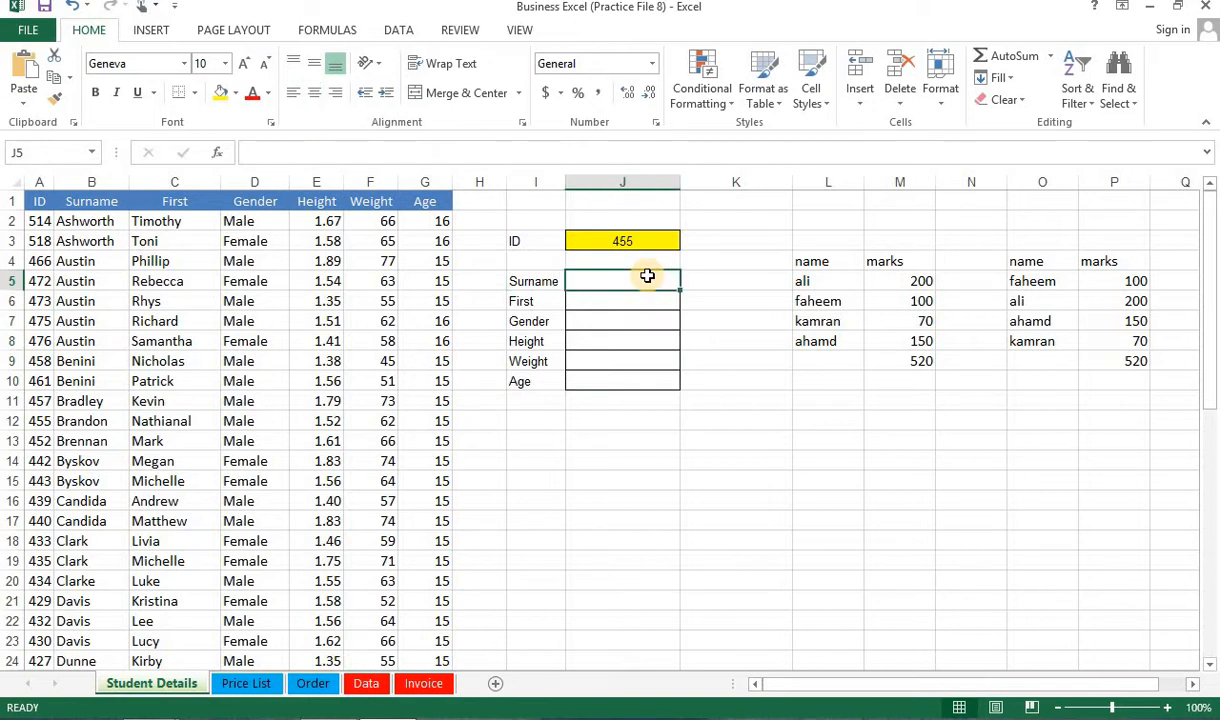
{"action": "type", "text": "="}
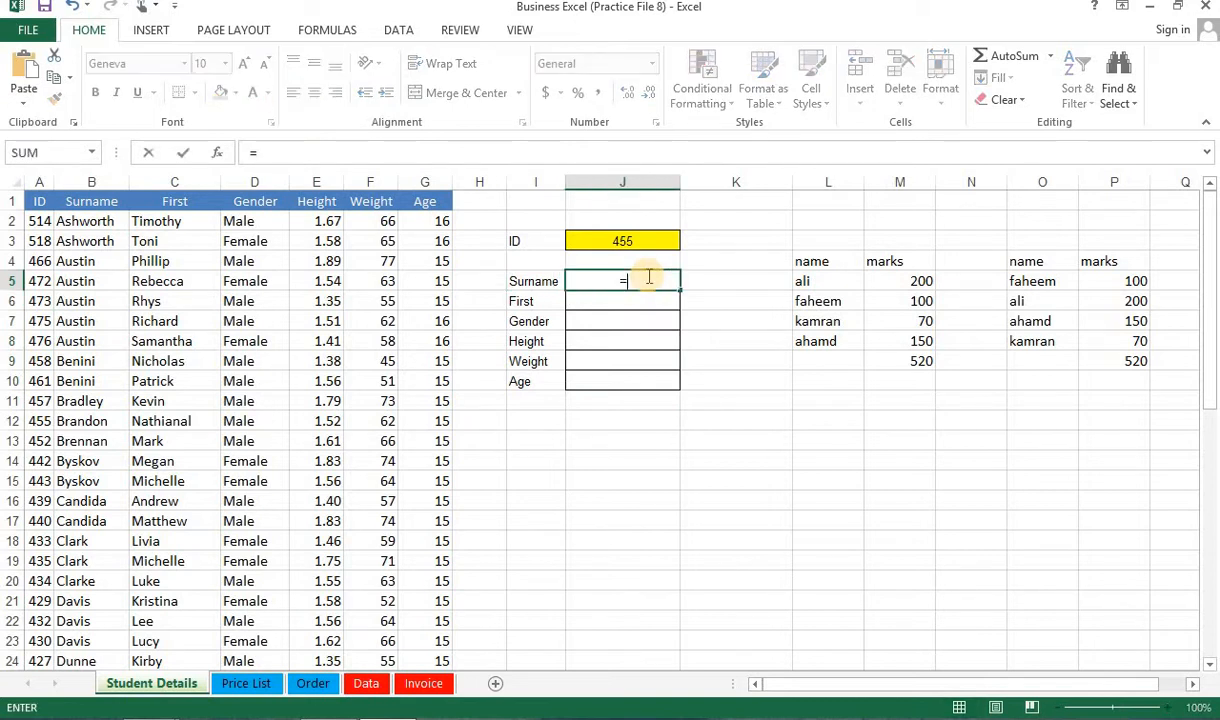
{"action": "type", "text": "vl"}
{"action": "key", "text": "Tab"}
{"action": "key", "text": "Left"}
{"action": "key", "text": "Left"}
{"action": "key", "text": "Left"}
{"action": "key", "text": "Left"}
{"action": "key", "text": "Left"}
{"action": "key", "text": "Left"}
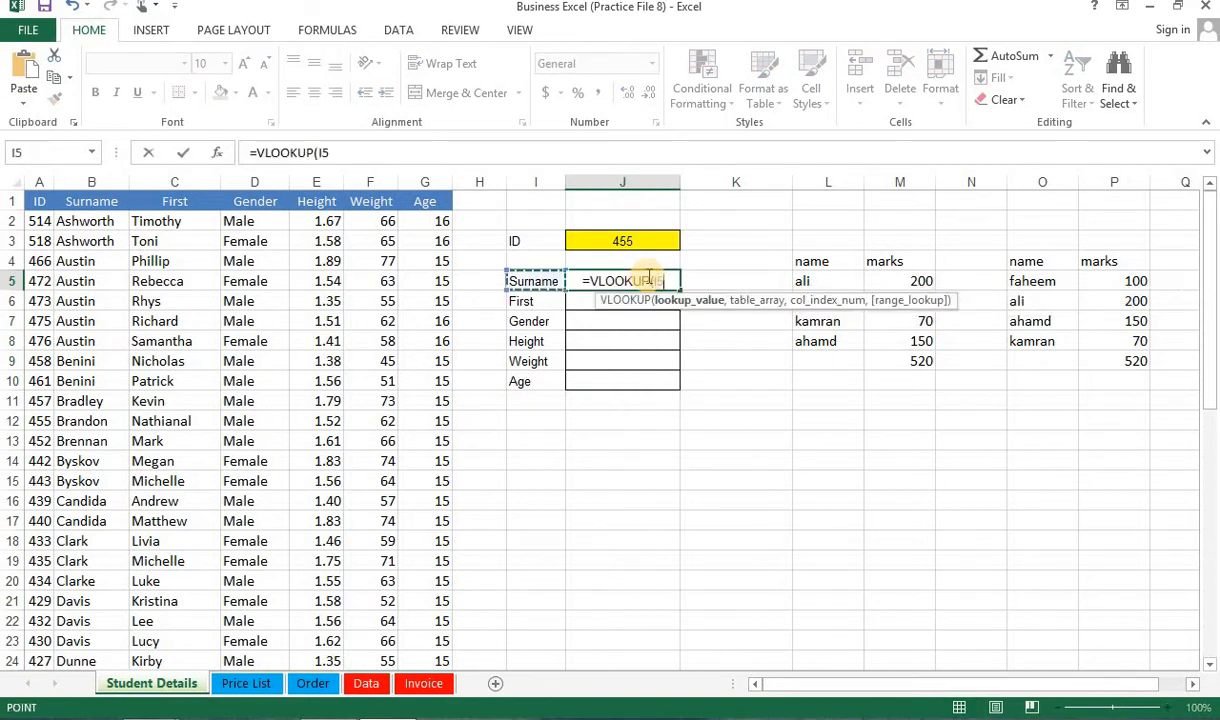
{"action": "key", "text": "Left"}
{"action": "key", "text": "Left"}
{"action": "key", "text": "Left"}
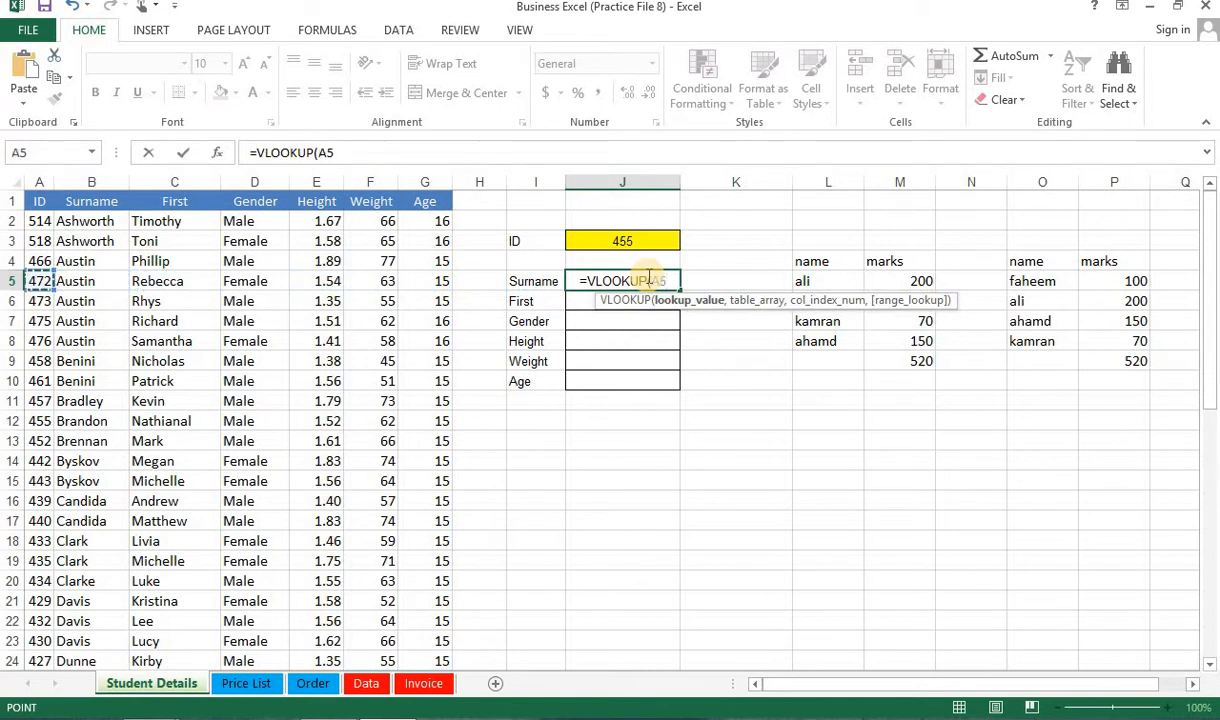
{"action": "key", "text": "ctrl+space"}
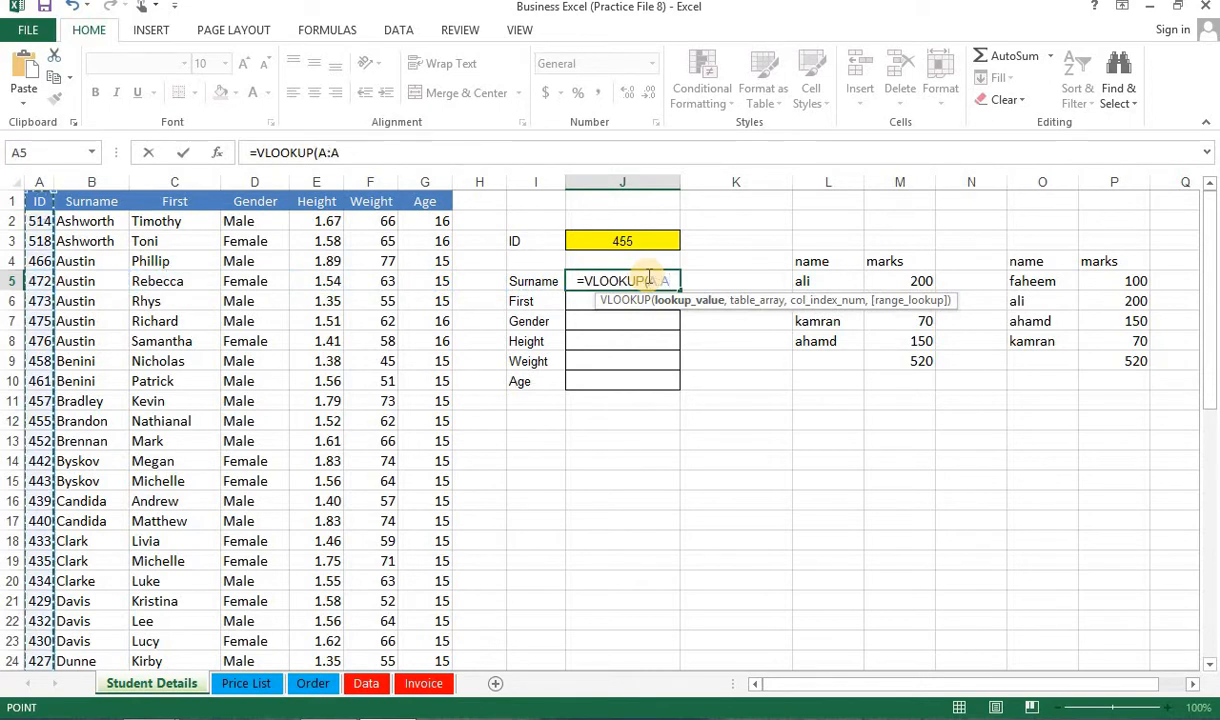
{"action": "key", "text": "Escape"}
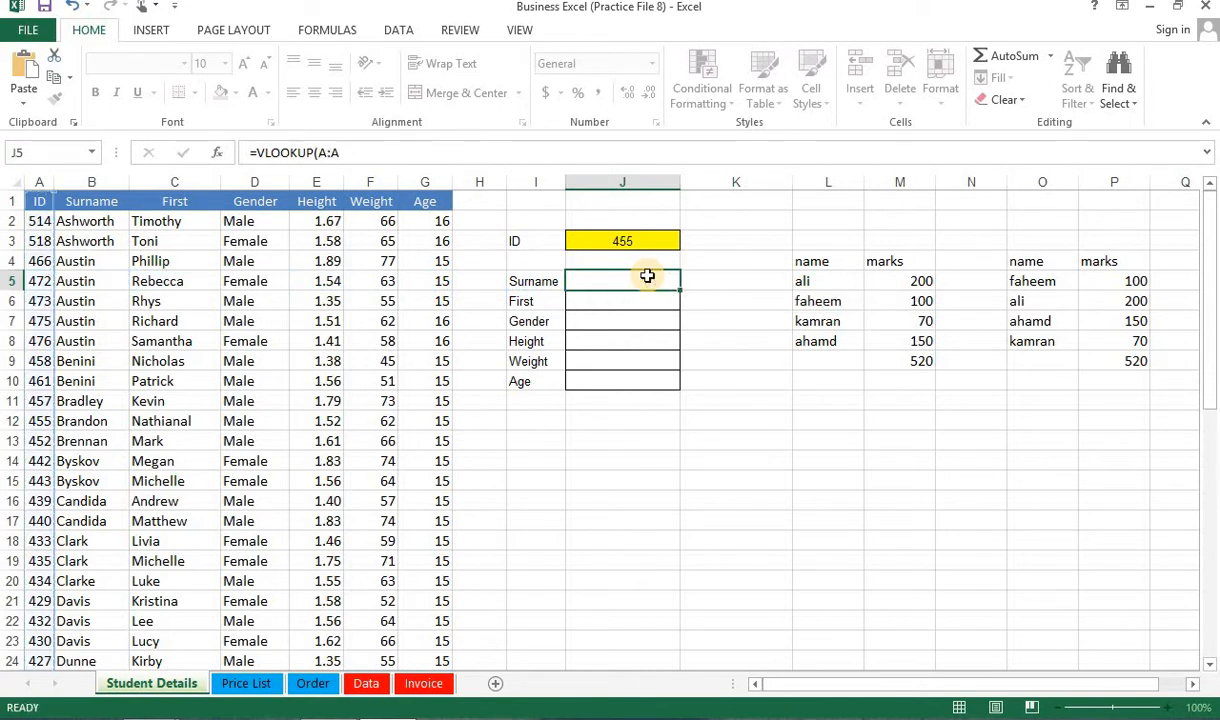
Step: Enter =VLOOKUP(J3,A:B,2,) in J5 to return the surname, leaving the range lookup argument empty
{"action": "type", "text": "=vl"}
{"action": "key", "text": "Tab"}
{"action": "key", "text": "Up"}
{"action": "key", "text": "Up"}
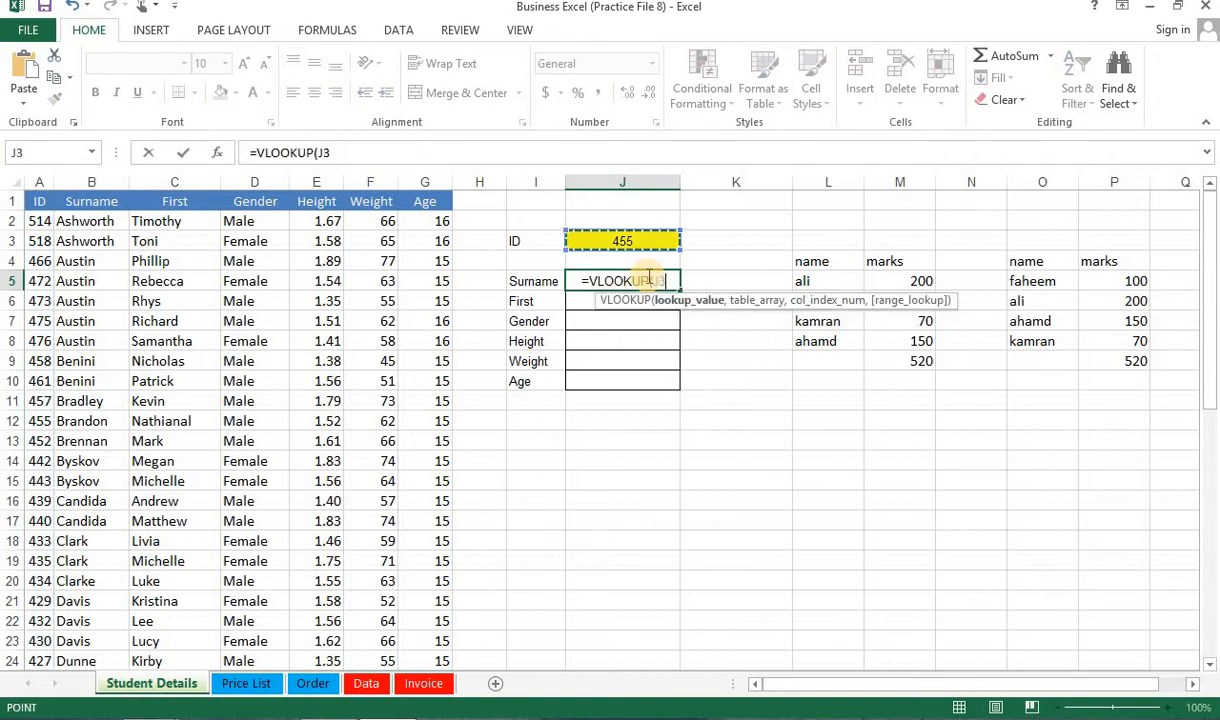
{"action": "type", "text": ","}
{"action": "key", "text": "Left"}
{"action": "key", "text": "Left"}
{"action": "key", "text": "Left"}
{"action": "key", "text": "Left"}
{"action": "key", "text": "Left"}
{"action": "key", "text": "Left"}
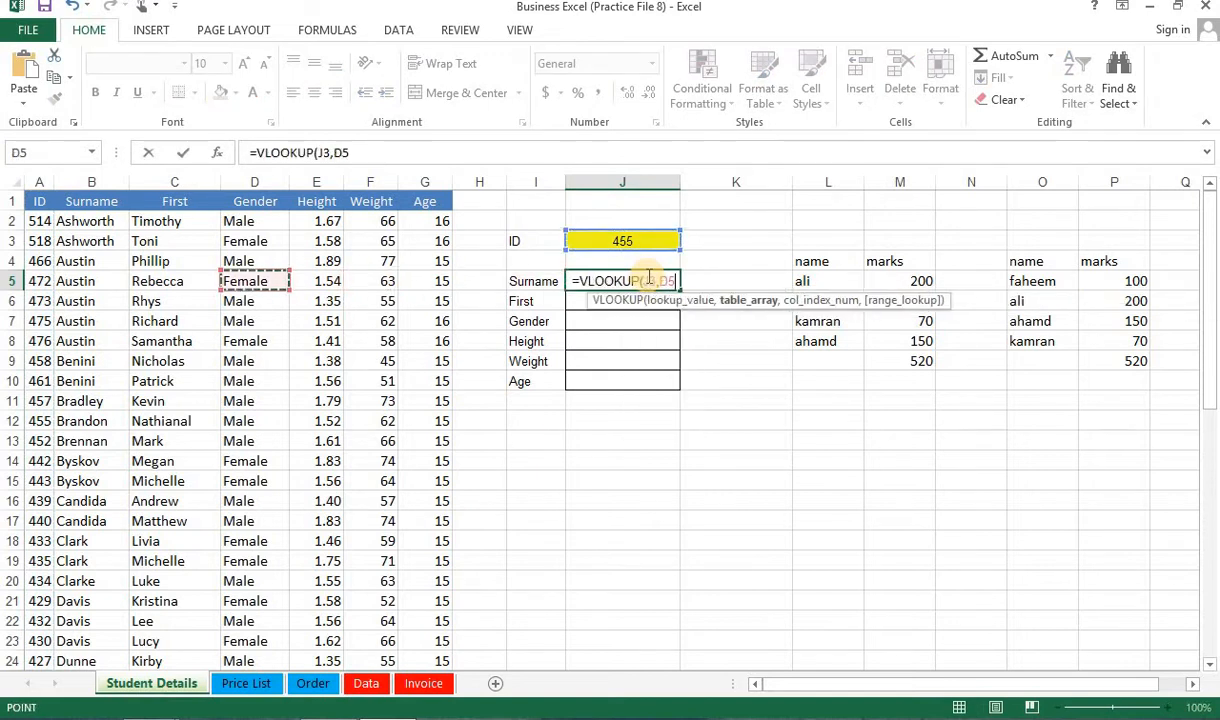
{"action": "key", "text": "Left"}
{"action": "key", "text": "Left"}
{"action": "key", "text": "Left"}
{"action": "key", "text": "ctrl+space"}
{"action": "key", "text": "shift+Right"}
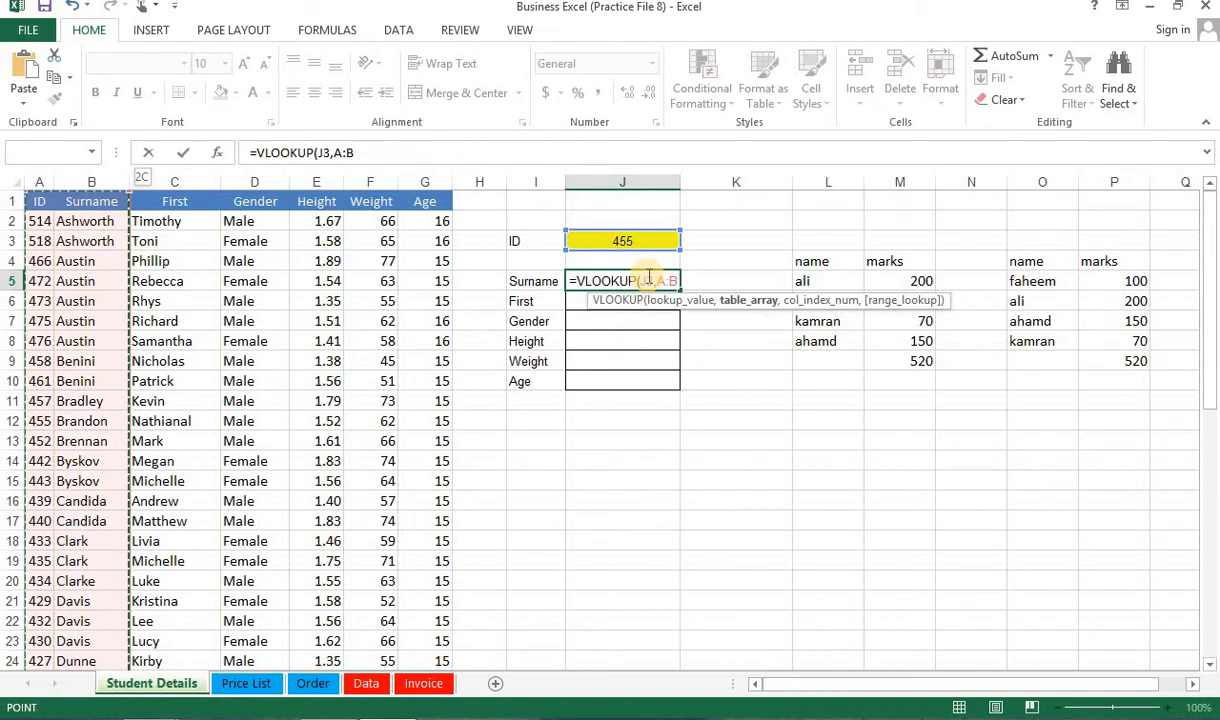
{"action": "type", "text": ","}
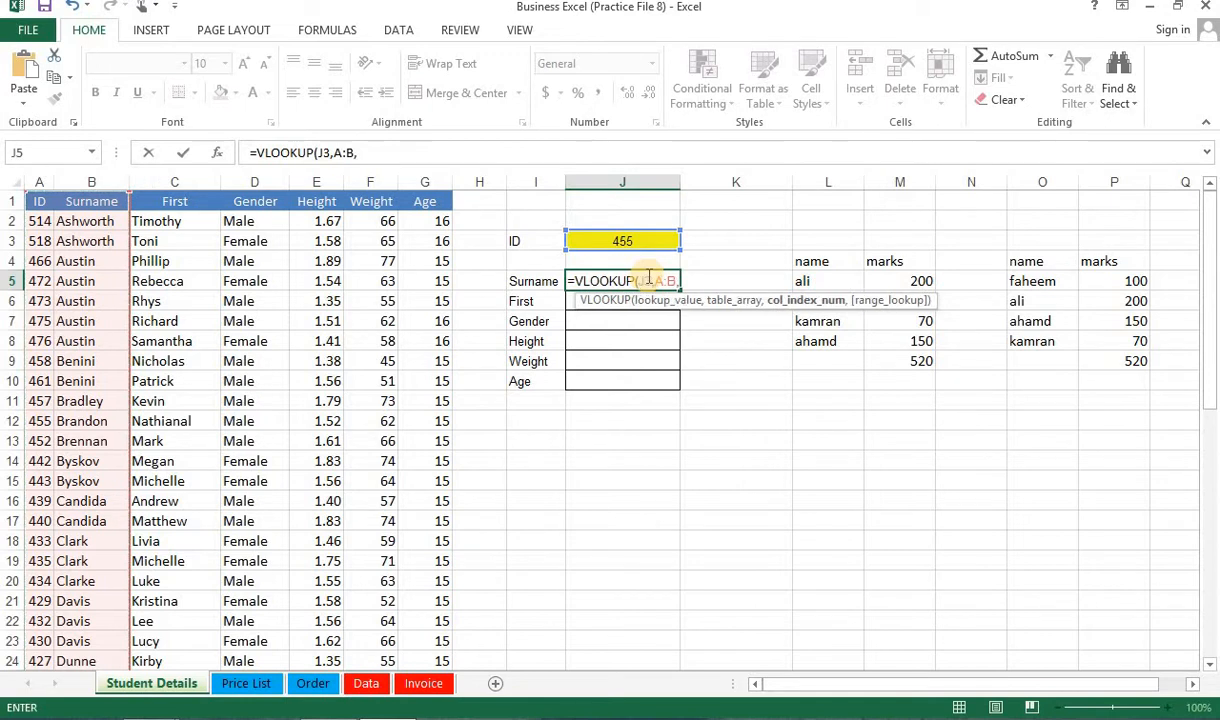
{"action": "type", "text": "2,"}
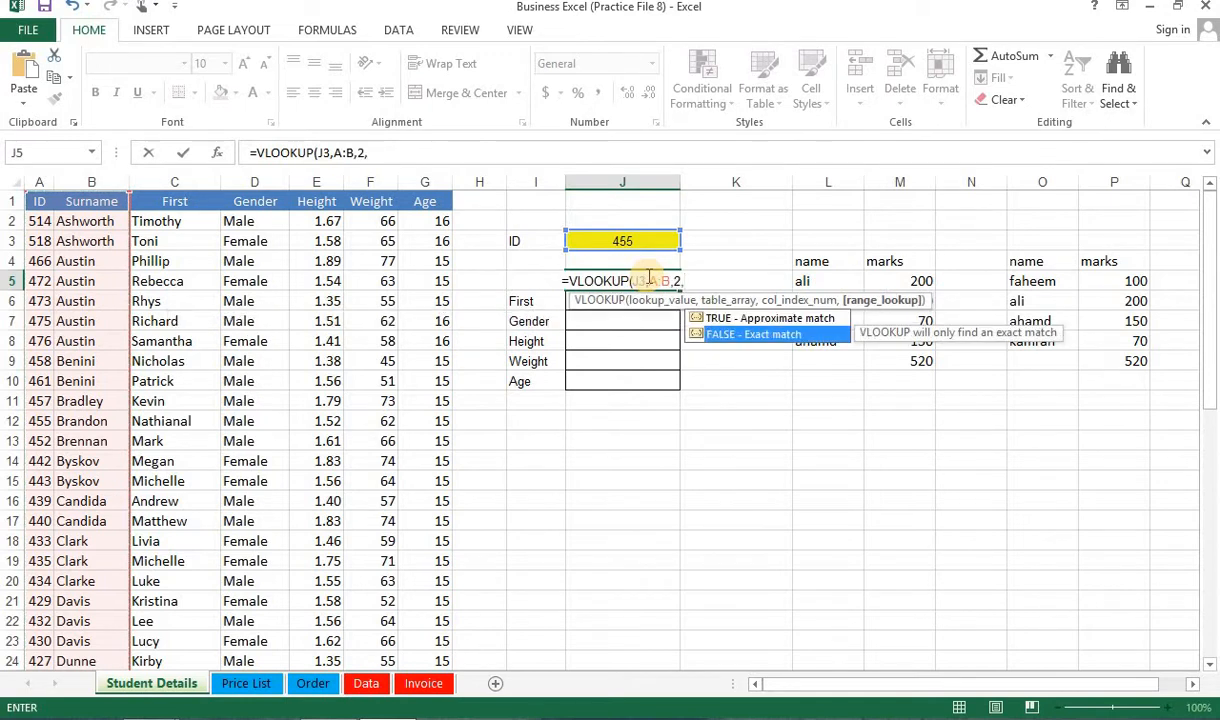
{"action": "key", "text": "Return"}
{"action": "left_click", "coordinate": [647, 278]}
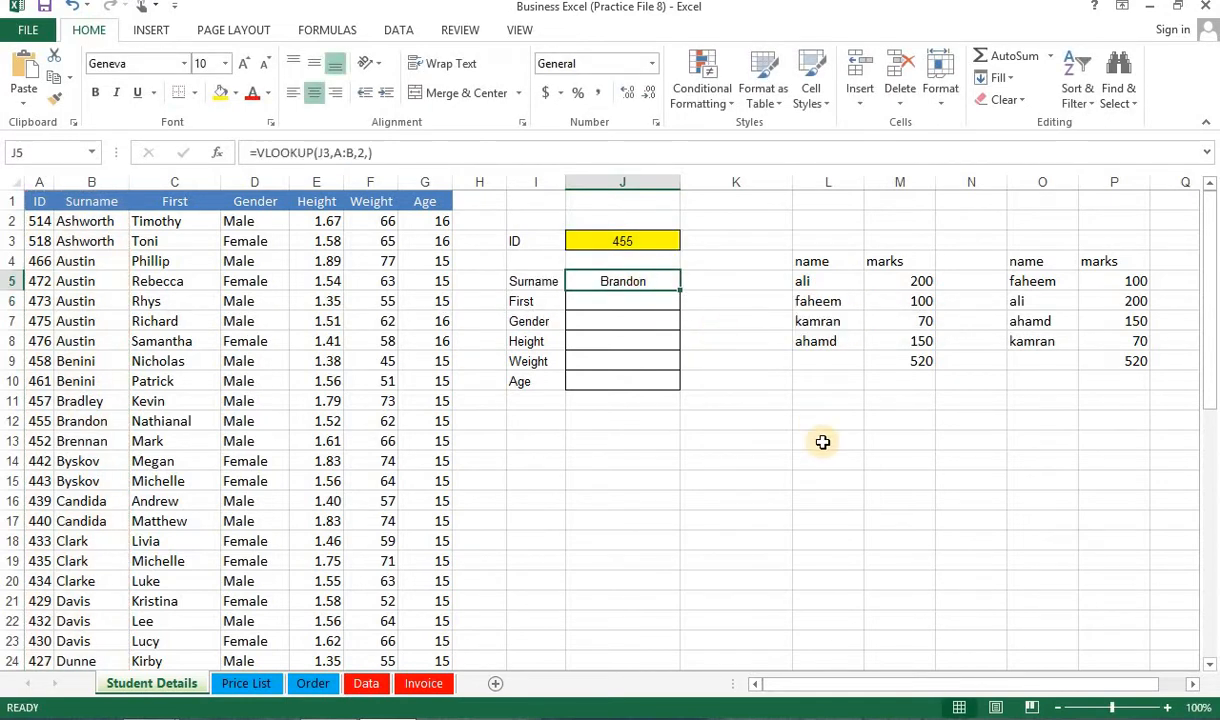
Step: Enter =VLOOKUP(J3,A:C,3,FALSE) in J6 to return the first name with an exact match
{"action": "key", "text": "Down"}
{"action": "type", "text": "=vlo"}
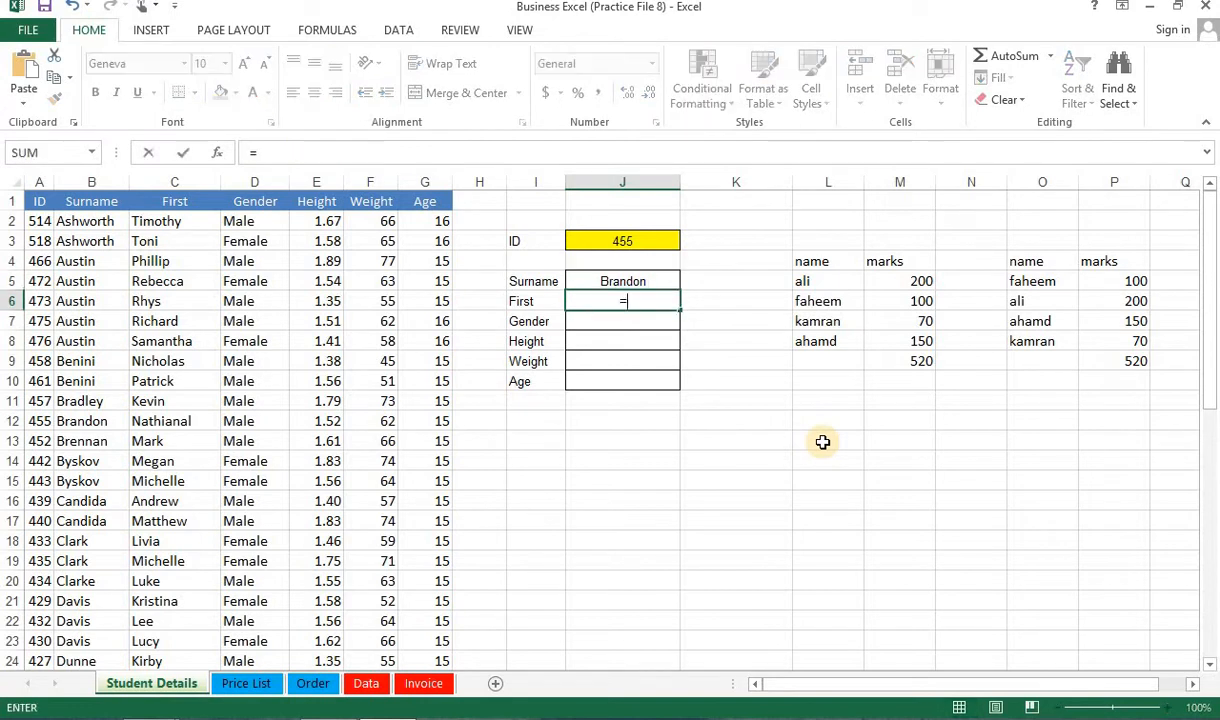
{"action": "key", "text": "Tab"}
{"action": "key", "text": "Up"}
{"action": "key", "text": "Up"}
{"action": "key", "text": "Up"}
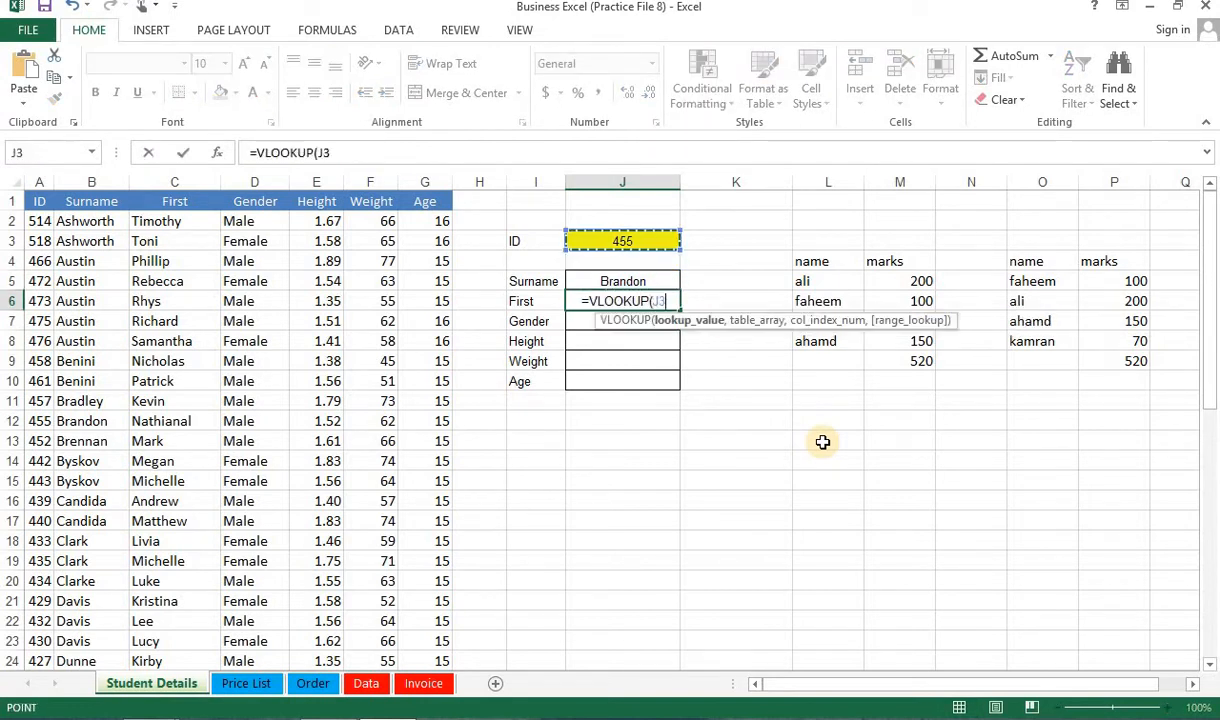
{"action": "type", "text": ","}
{"action": "key", "text": "Left"}
{"action": "key", "text": "Left"}
{"action": "key", "text": "Left"}
{"action": "key", "text": "Left"}
{"action": "key", "text": "Left"}
{"action": "key", "text": "Left"}
{"action": "key", "text": "Left"}
{"action": "key", "text": "Left"}
{"action": "key", "text": "Left"}
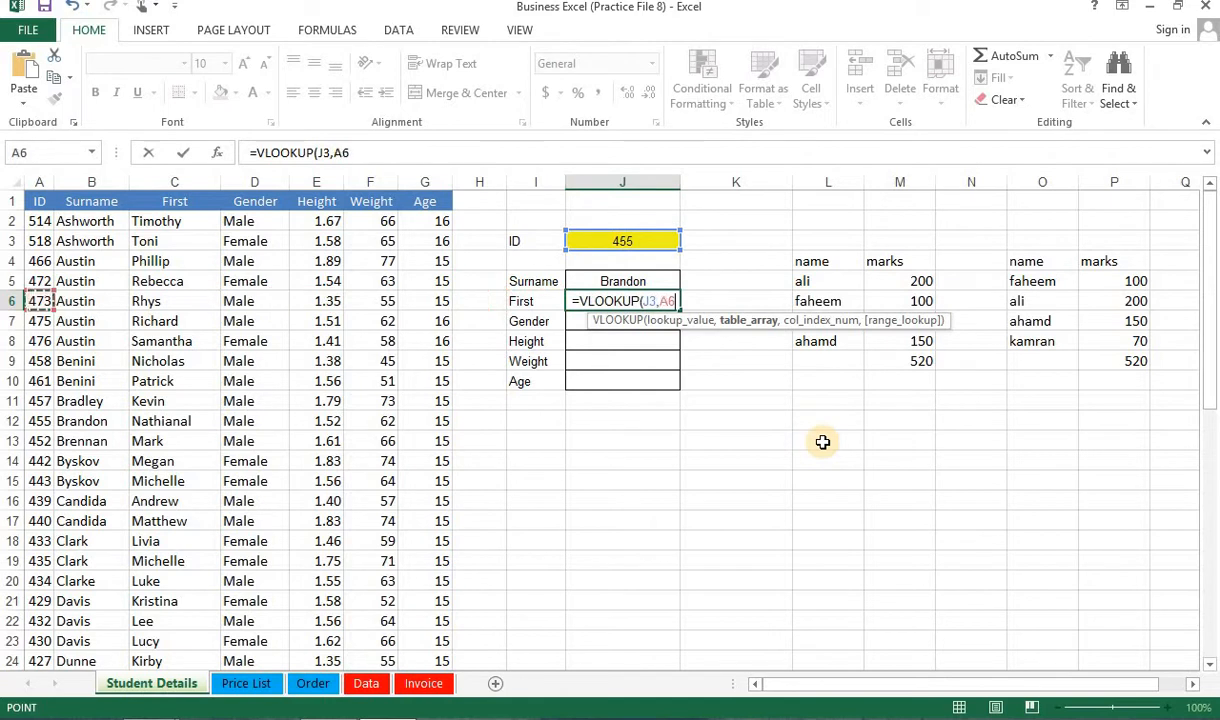
{"action": "key", "text": "ctrl+space"}
{"action": "key", "text": "shift+Right"}
{"action": "key", "text": "shift+Right"}
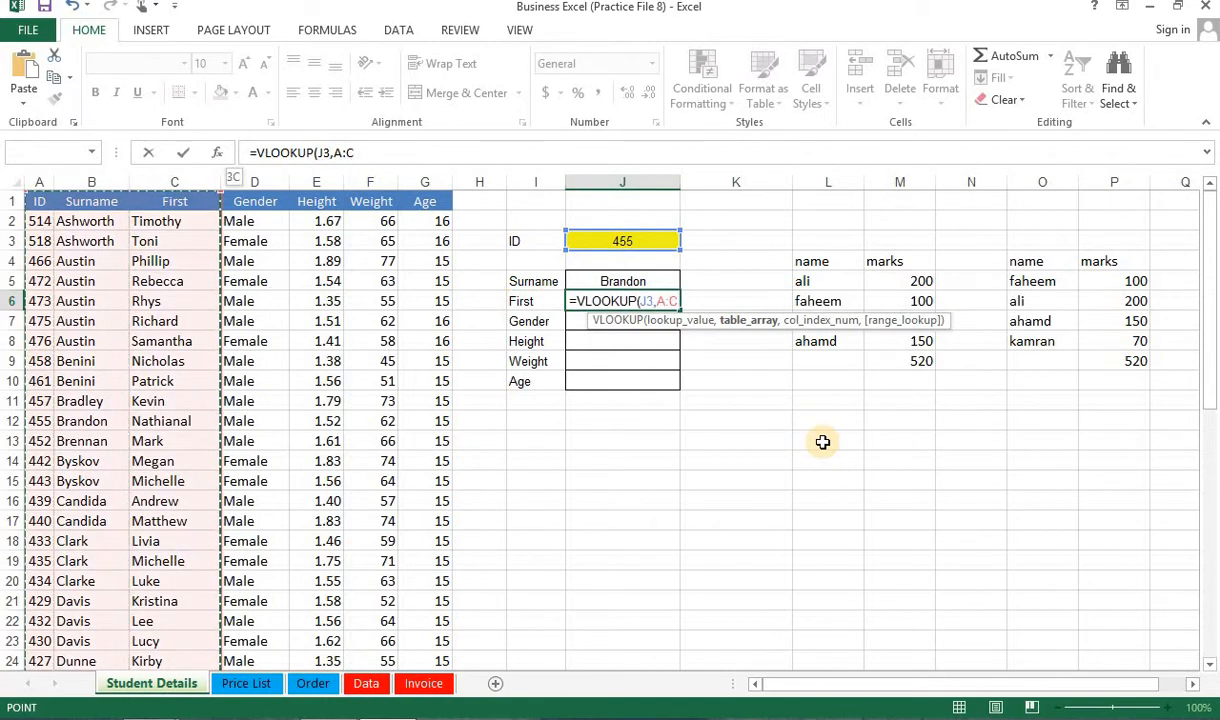
{"action": "type", "text": ",3"}
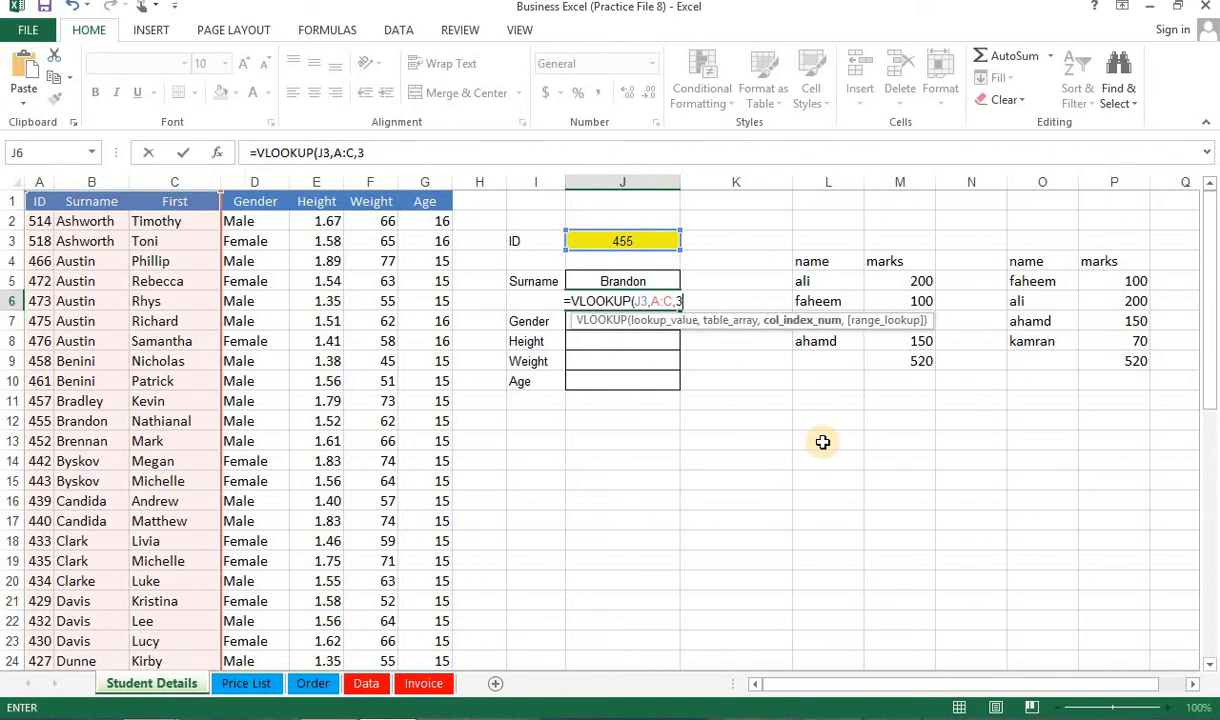
{"action": "type", "text": ","}
{"action": "key", "text": "Down"}
{"action": "key", "text": "Tab"}
{"action": "key", "text": "Return"}
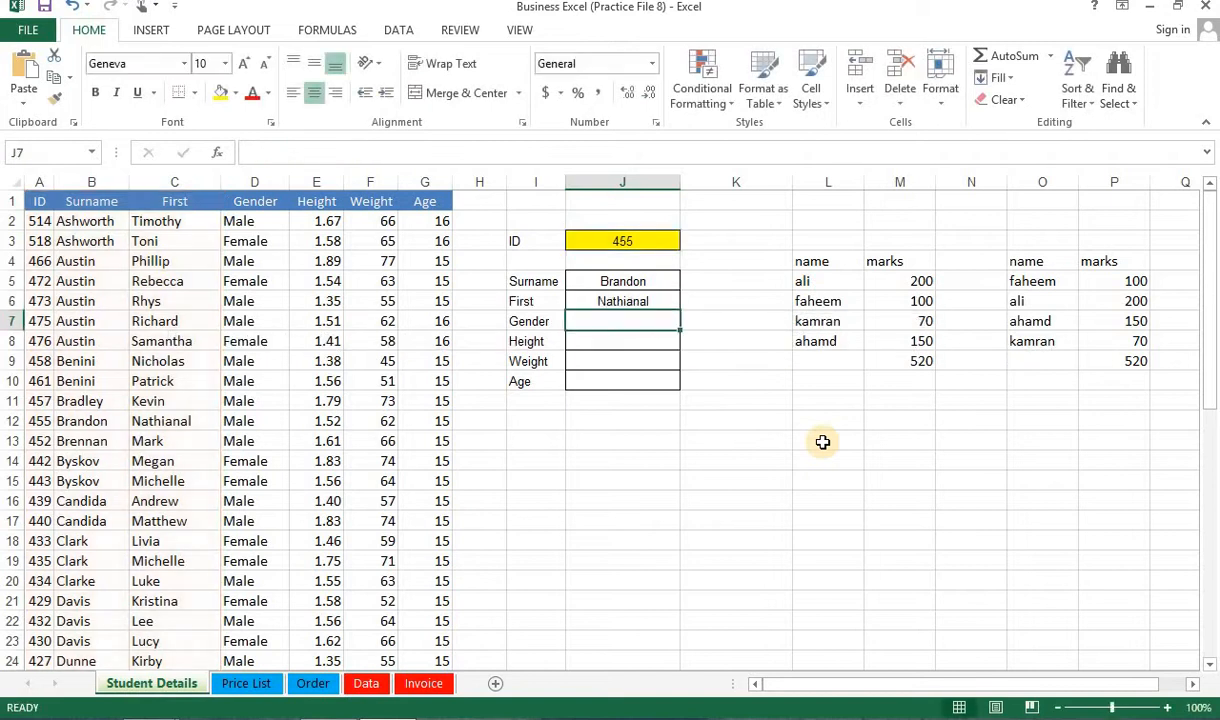
Step: Enter =VLOOKUP(J3,A:D,4,FALSE) in J7 to return the gender with an exact match
{"action": "type", "text": "=vl"}
{"action": "key", "text": "Tab"}
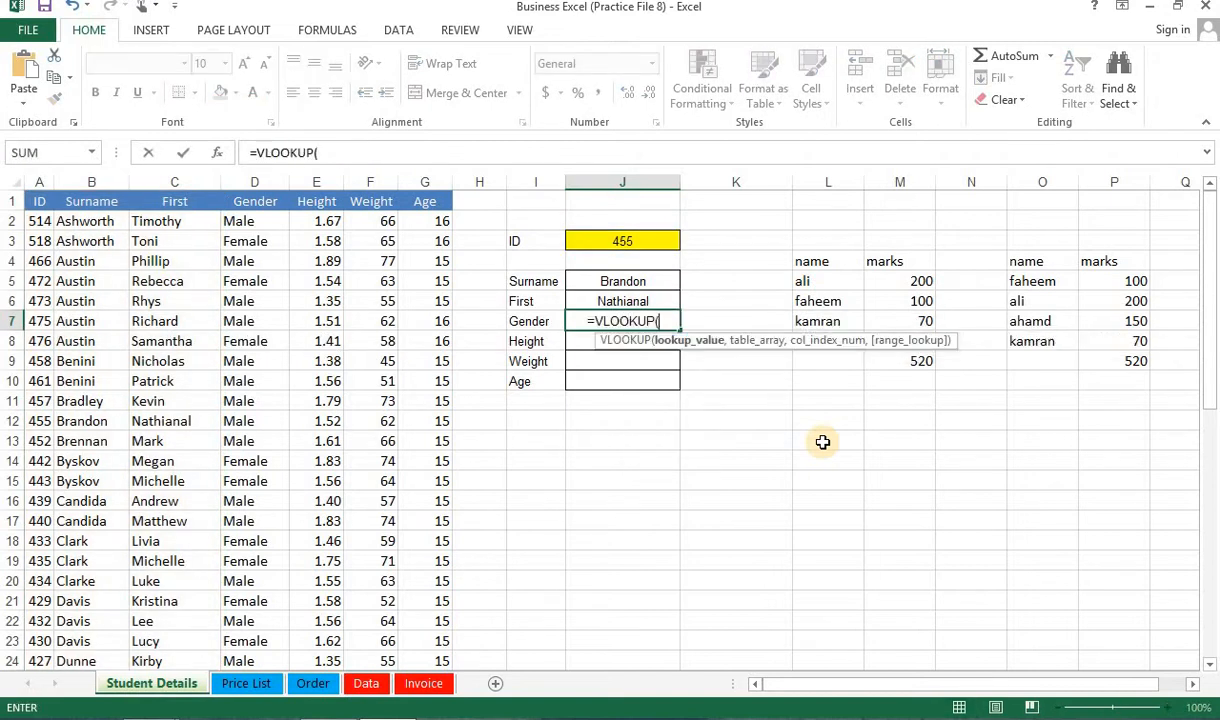
{"action": "key", "text": "Up"}
{"action": "key", "text": "Up"}
{"action": "key", "text": "Up"}
{"action": "key", "text": "Up"}
{"action": "type", "text": ","}
{"action": "key", "text": "Left"}
{"action": "key", "text": "Left"}
{"action": "key", "text": "Left"}
{"action": "key", "text": "Left"}
{"action": "key", "text": "Left"}
{"action": "key", "text": "Left"}
{"action": "key", "text": "Left"}
{"action": "key", "text": "Left"}
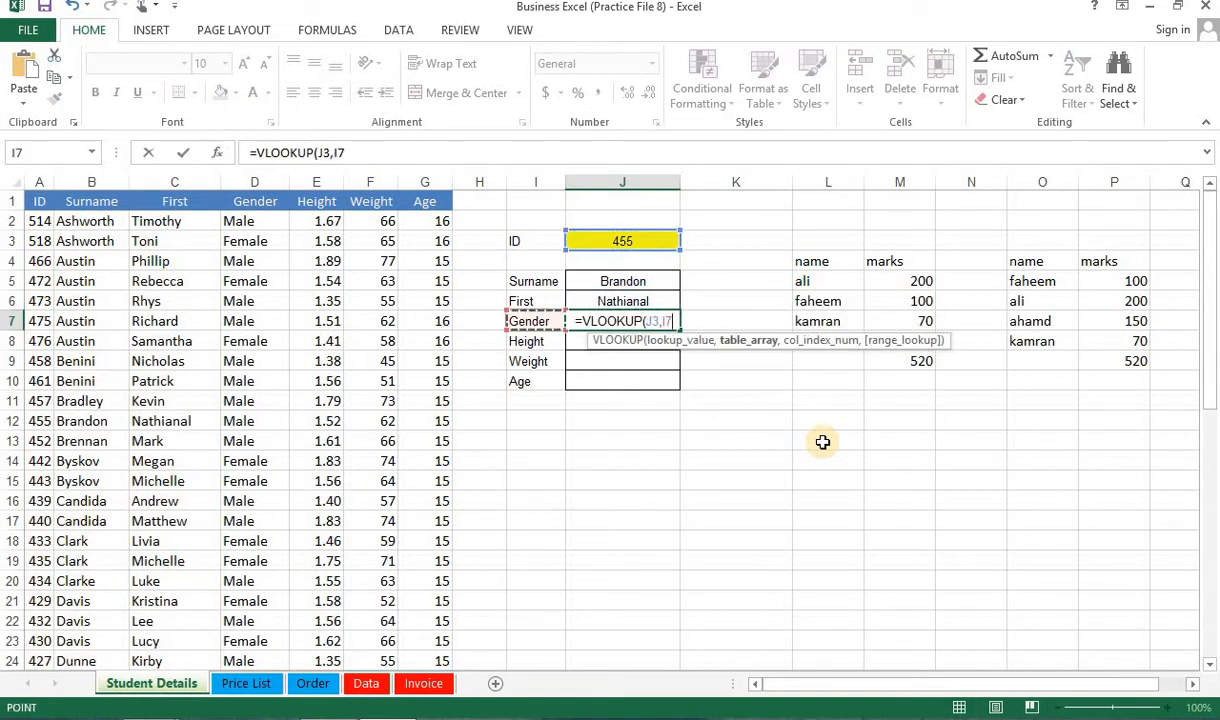
{"action": "key", "text": "Left"}
{"action": "key", "text": "ctrl+space"}
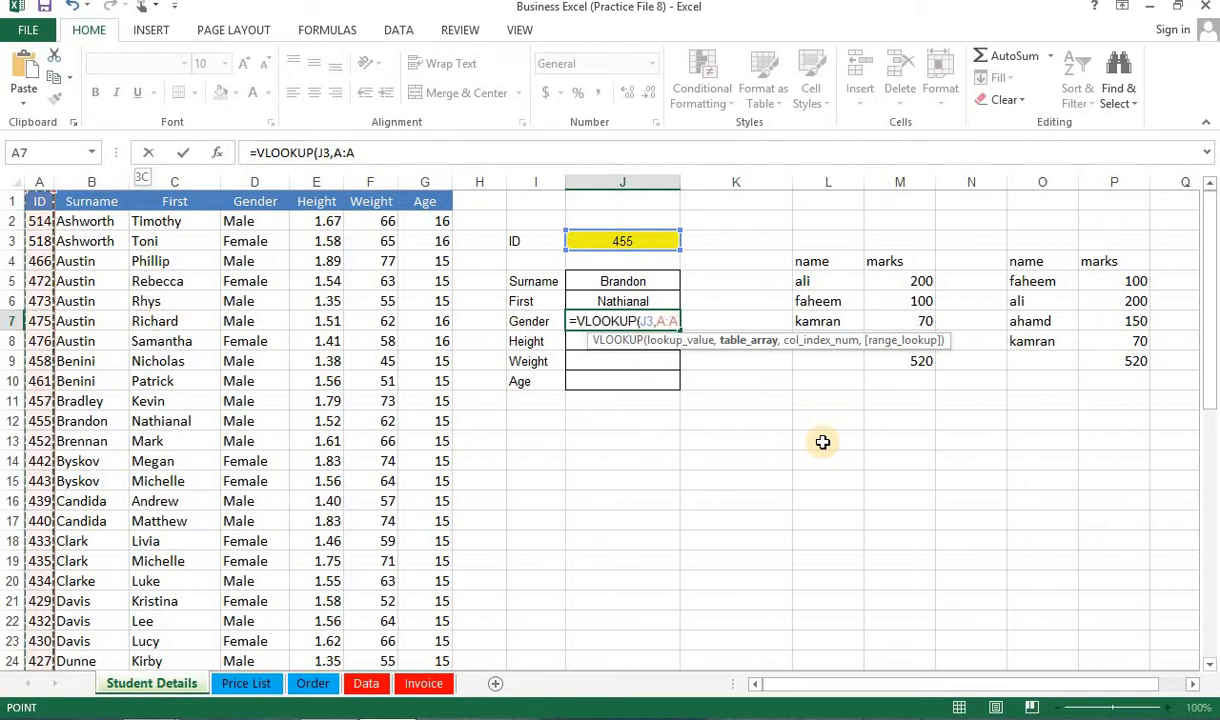
{"action": "key", "text": "shift+Right"}
{"action": "key", "text": "shift+Right"}
{"action": "key", "text": "shift+Right"}
{"action": "type", "text": ",4,"}
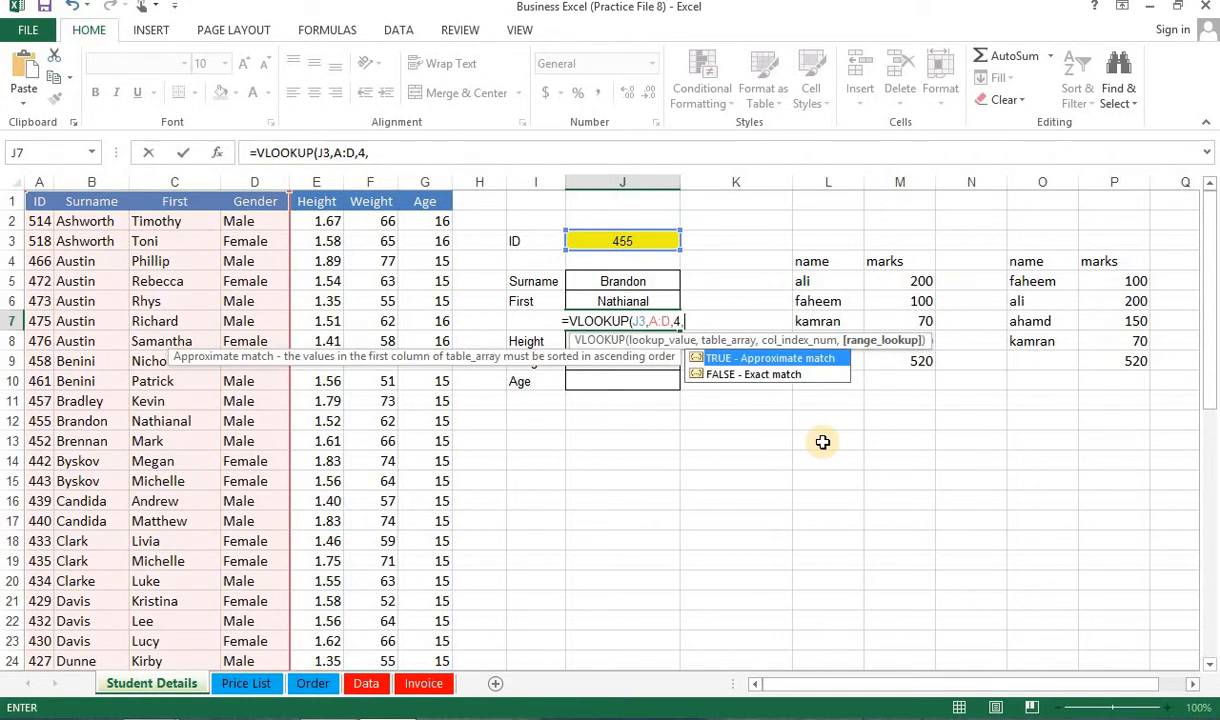
{"action": "key", "text": "Down"}
{"action": "key", "text": "Tab"}
{"action": "key", "text": "Return"}
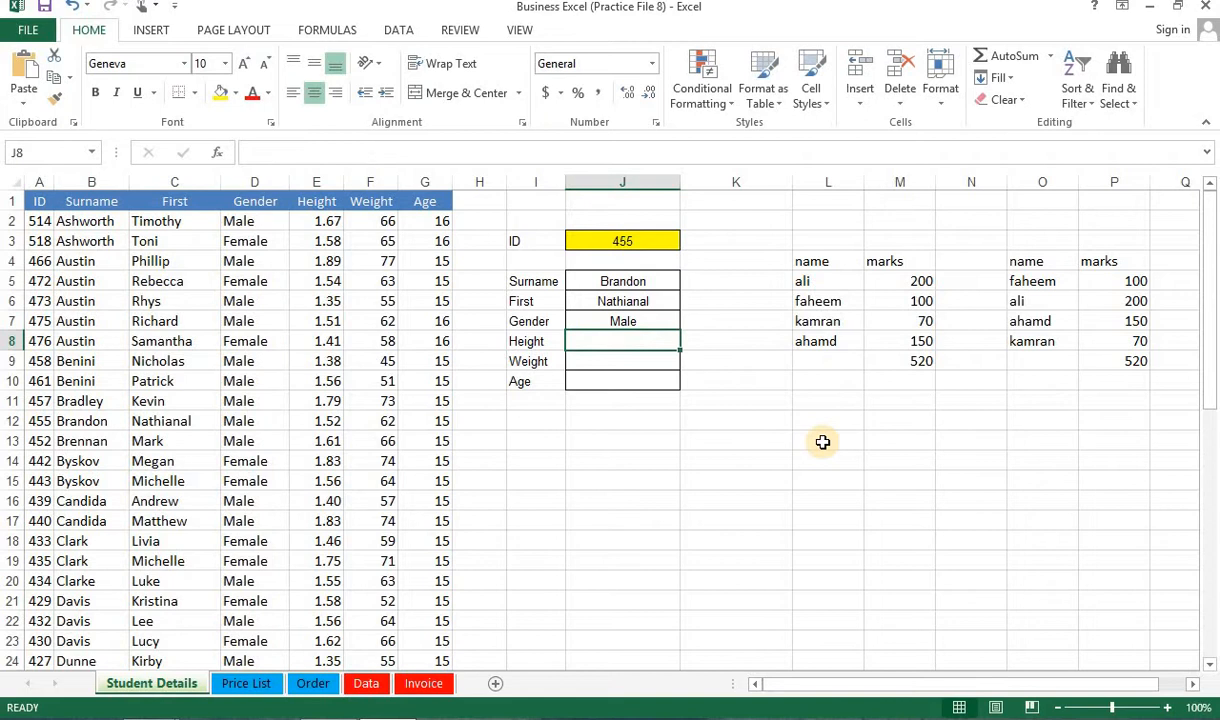
{"action": "type", "text": "=vlo"}
{"action": "key", "text": "Tab"}
{"action": "key", "text": "Left"}
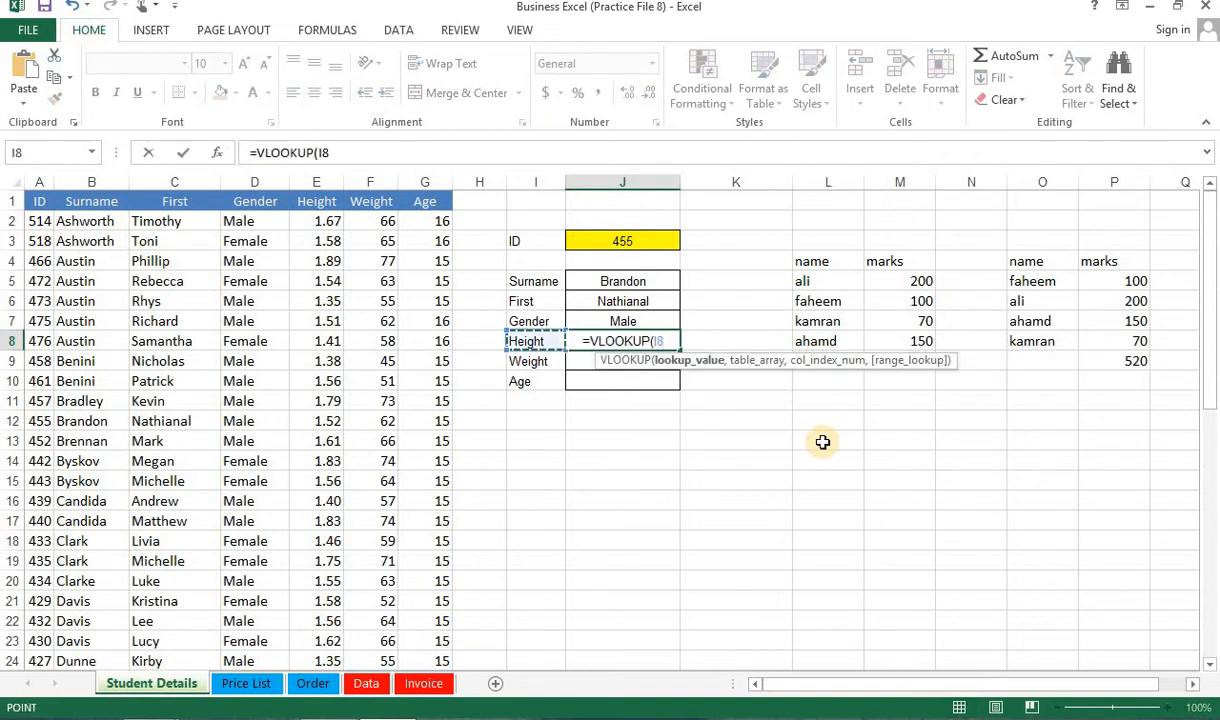
{"action": "type", "text": ","}
{"action": "key", "text": "Up"}
{"action": "key", "text": "Up"}
{"action": "key", "text": "Up"}
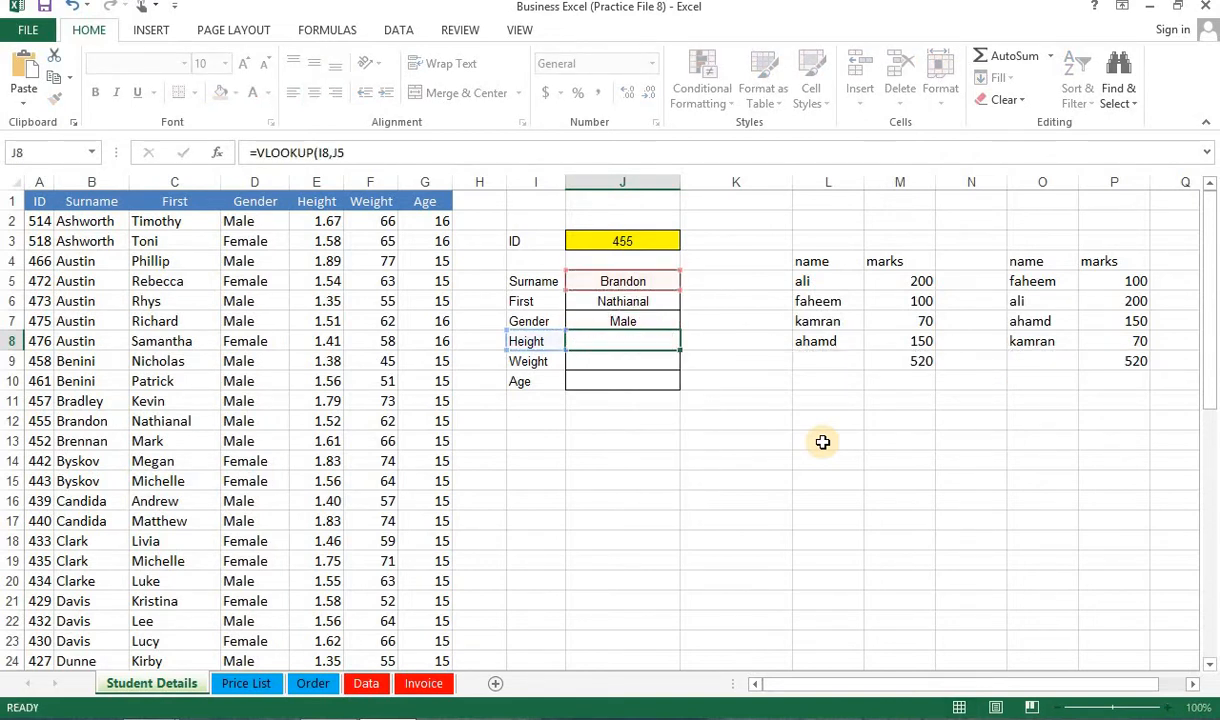
Step: Enter =VLOOKUP(J3,A:E,5,FALSE) in J8 to return the height with an exact match
{"action": "type", "text": "=vlo"}
{"action": "key", "text": "Tab"}
{"action": "key", "text": "Up"}
{"action": "key", "text": "Up"}
{"action": "key", "text": "Up"}
{"action": "key", "text": "Up"}
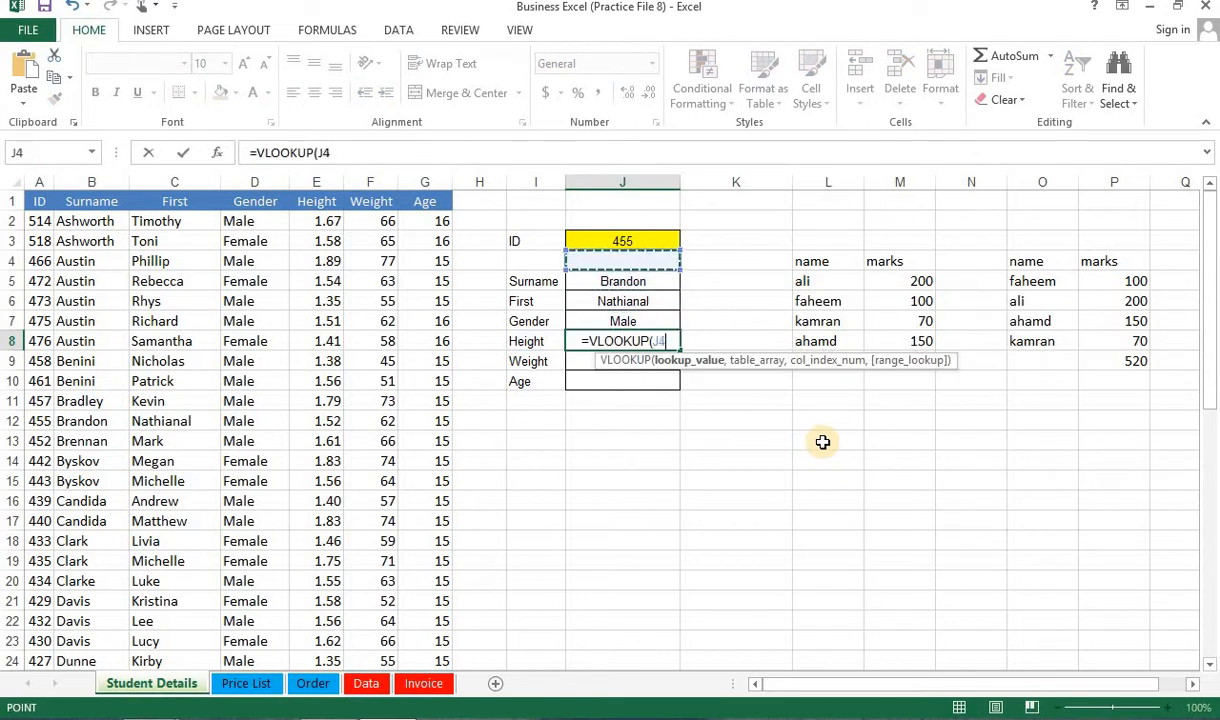
{"action": "key", "text": "Up"}
{"action": "type", "text": ","}
{"action": "key", "text": "Left"}
{"action": "key", "text": "Left"}
{"action": "key", "text": "Left"}
{"action": "key", "text": "Left"}
{"action": "key", "text": "Left"}
{"action": "key", "text": "Left"}
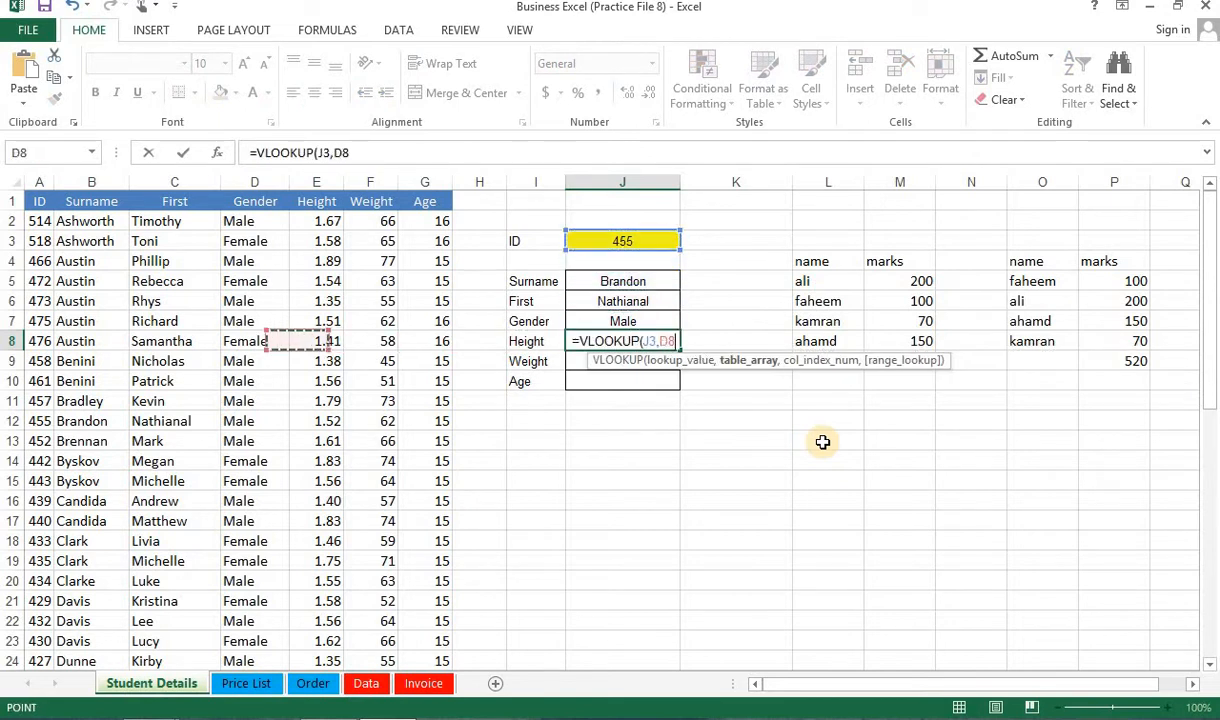
{"action": "key", "text": "Left"}
{"action": "key", "text": "Left"}
{"action": "key", "text": "Left"}
{"action": "key", "text": "ctrl+space"}
{"action": "key", "text": "shift+Right"}
{"action": "key", "text": "shift+Right"}
{"action": "key", "text": "shift+Right"}
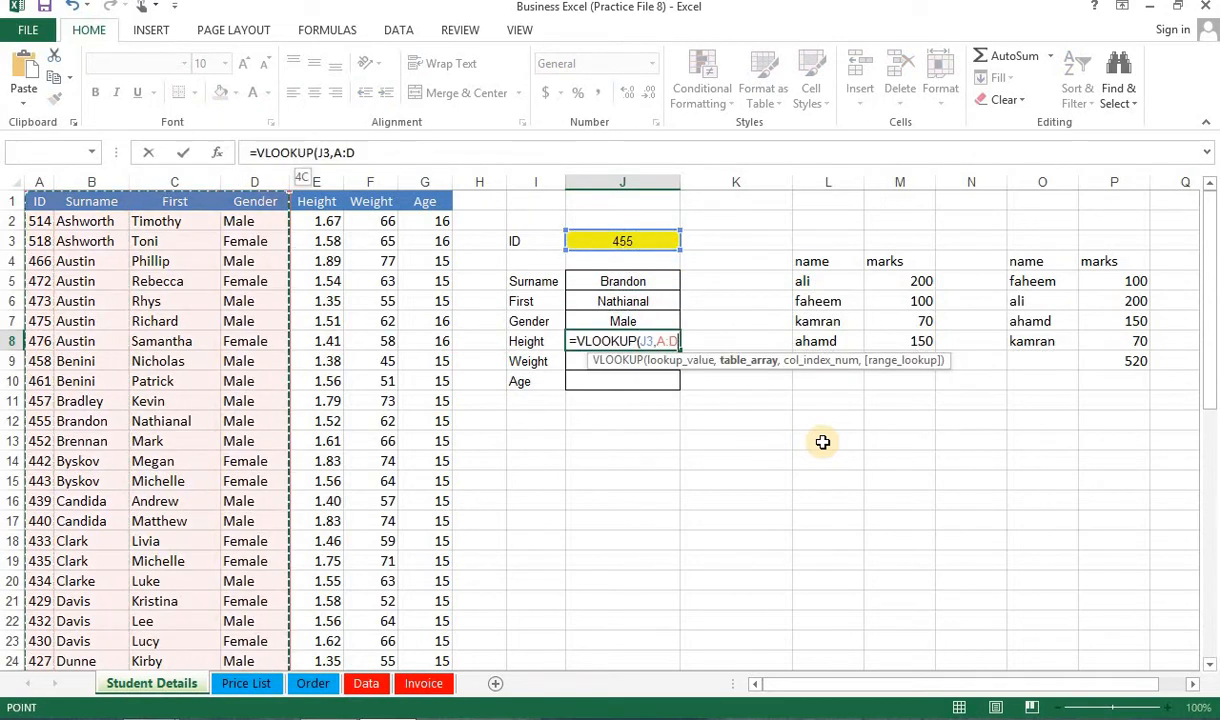
{"action": "key", "text": "shift+Right"}
{"action": "type", "text": ","}
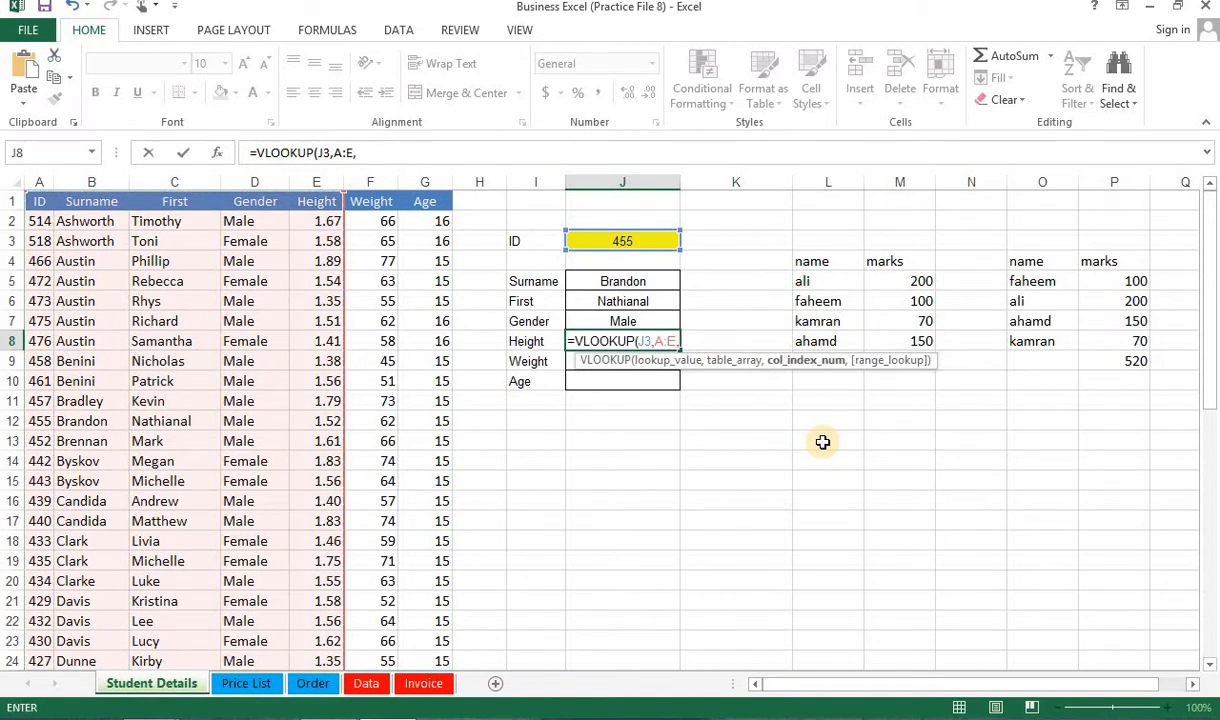
{"action": "type", "text": "5,"}
{"action": "key", "text": "Down"}
{"action": "key", "text": "Tab"}
{"action": "key", "text": "Return"}
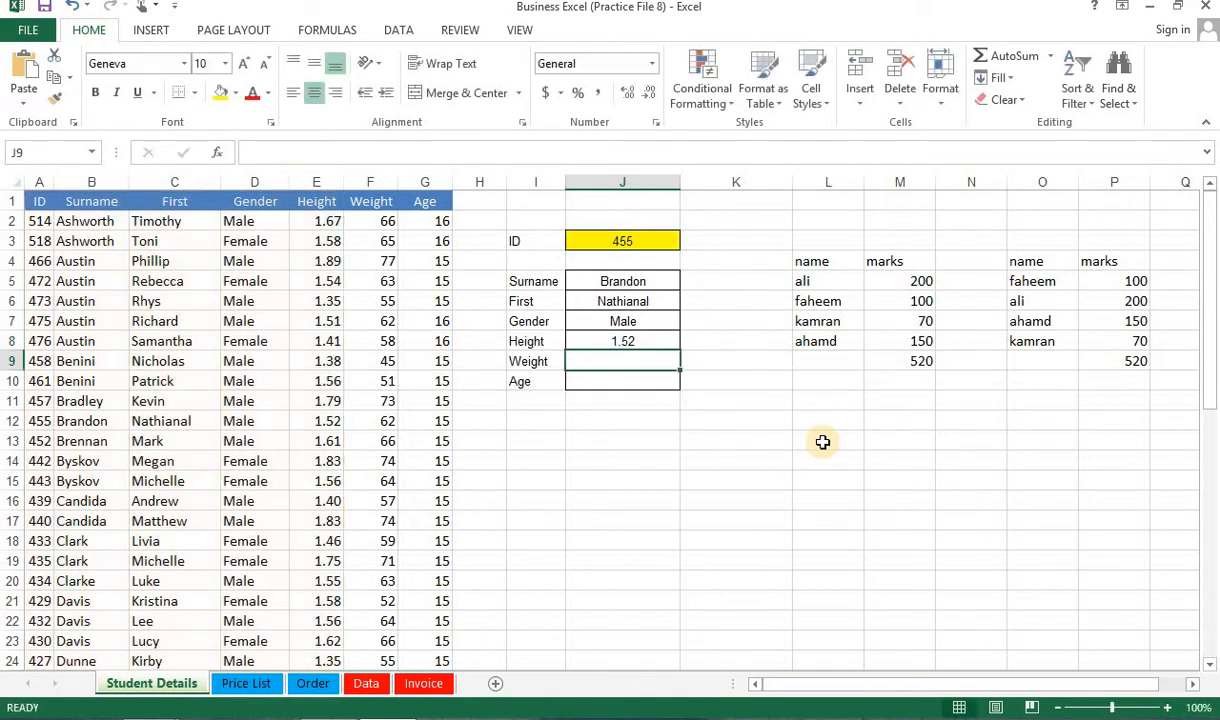
{"action": "type", "text": "=VLOOKUP("}
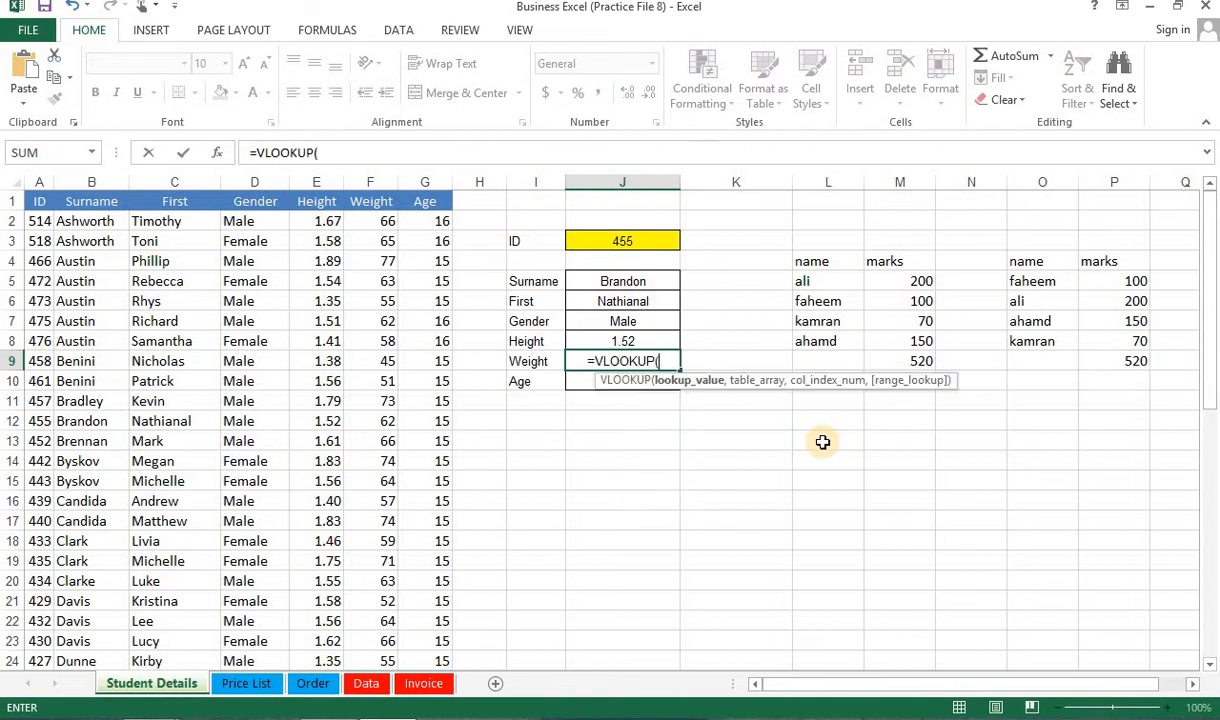
{"action": "key", "text": "Up"}
{"action": "key", "text": "Up"}
{"action": "key", "text": "Up"}
{"action": "key", "text": "Up"}
{"action": "key", "text": "Up"}
{"action": "key", "text": "Up"}
{"action": "key", "text": "Up"}
{"action": "key", "text": "Down"}
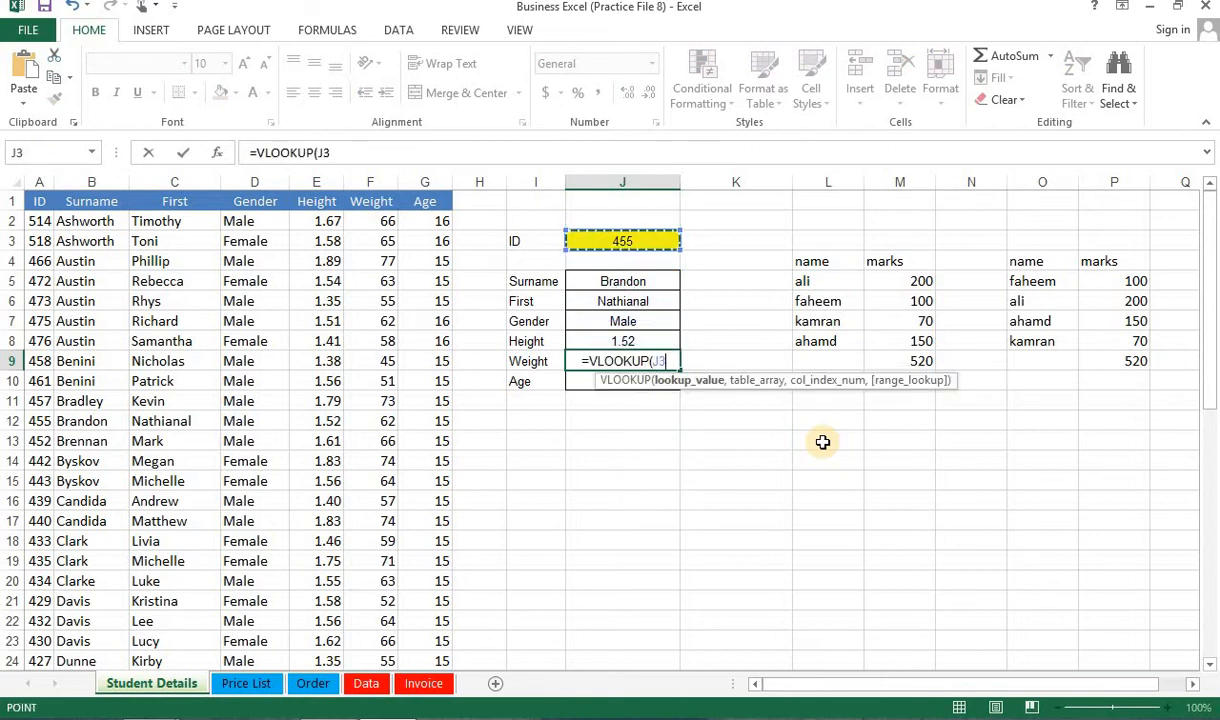
{"action": "type", "text": ","}
{"action": "key", "text": "Left"}
{"action": "key", "text": "Left"}
{"action": "key", "text": "Left"}
{"action": "key", "text": "Left"}
{"action": "key", "text": "Left"}
{"action": "key", "text": "Left"}
{"action": "key", "text": "Left"}
{"action": "key", "text": "Left"}
{"action": "key", "text": "Left"}
{"action": "key", "text": "ctrl+space"}
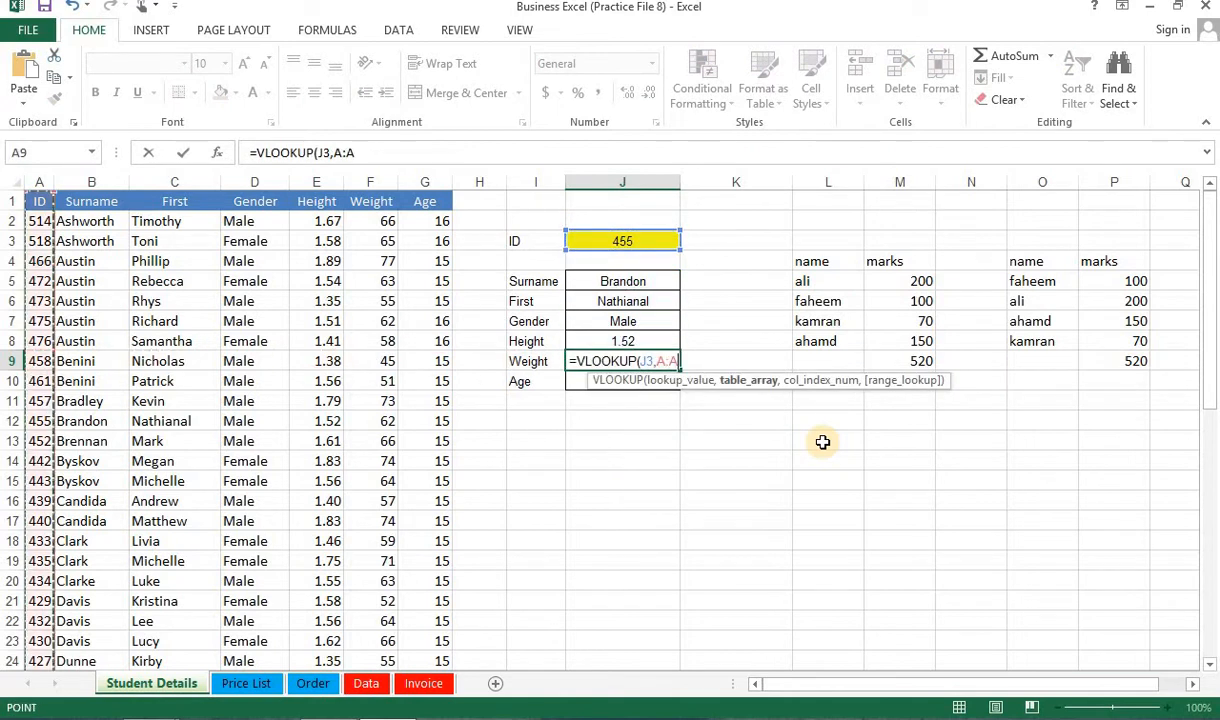
{"action": "key", "text": "shift+Right"}
{"action": "key", "text": "shift+Right"}
{"action": "key", "text": "shift+Right"}
{"action": "key", "text": "shift+Right"}
{"action": "key", "text": "shift+Right"}
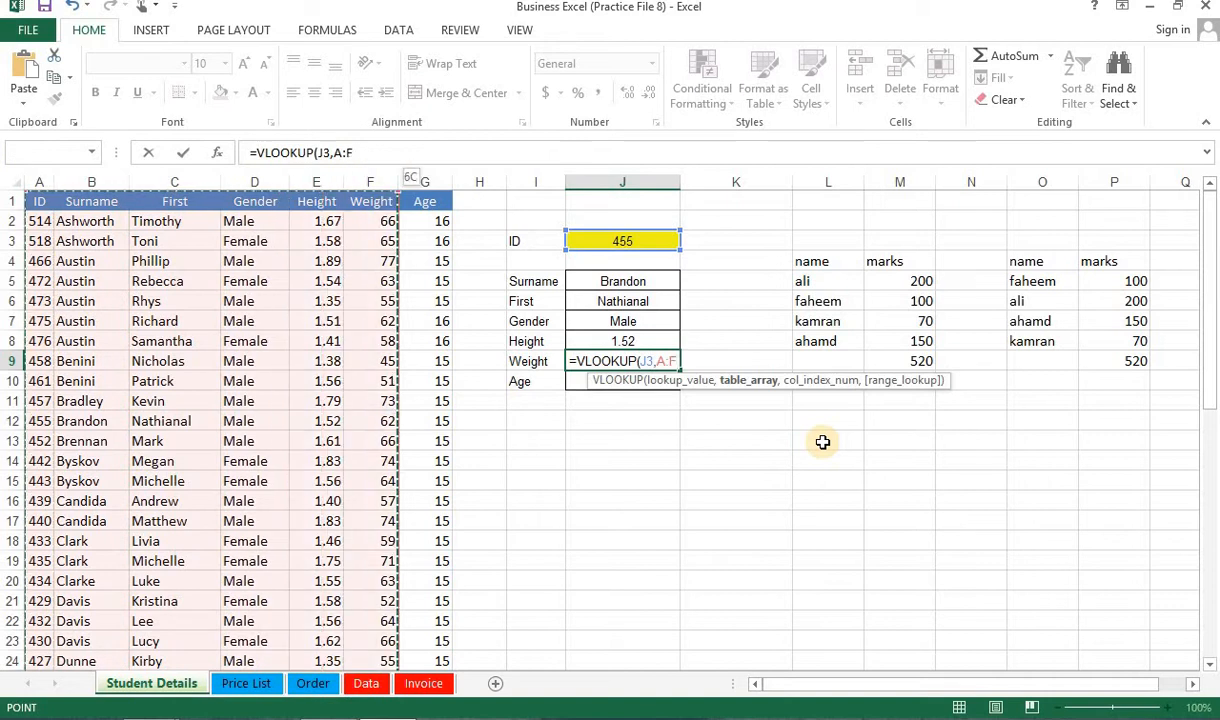
{"action": "type", "text": ","}
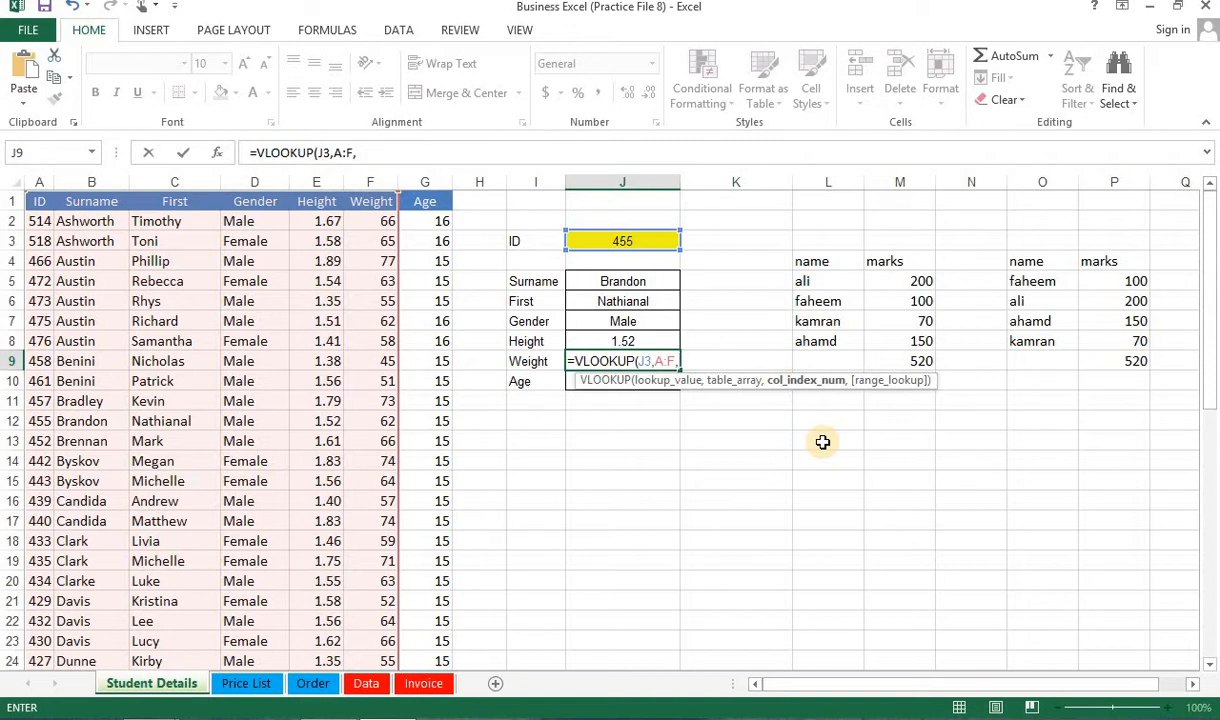
{"action": "key", "text": "Escape"}
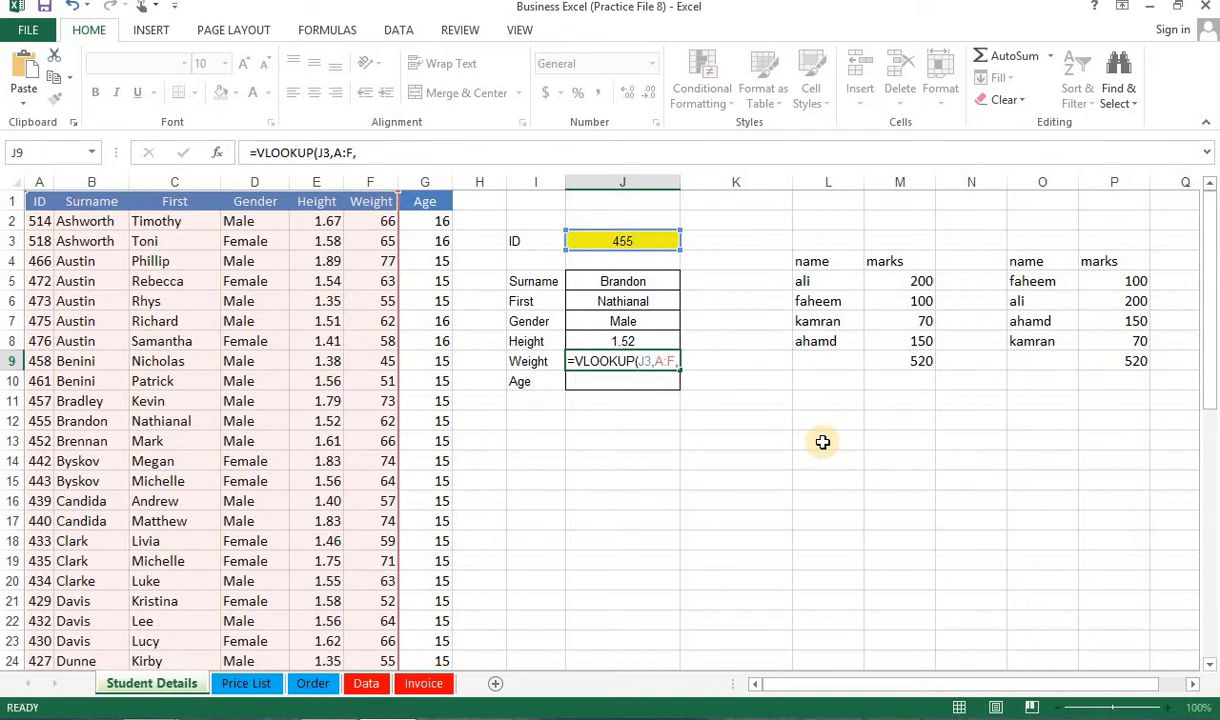
Step: Enter =VLOOKUP(J3,A:F,6,FALSE) in J9 to return the weight with an exact match
{"action": "type", "text": "=vl"}
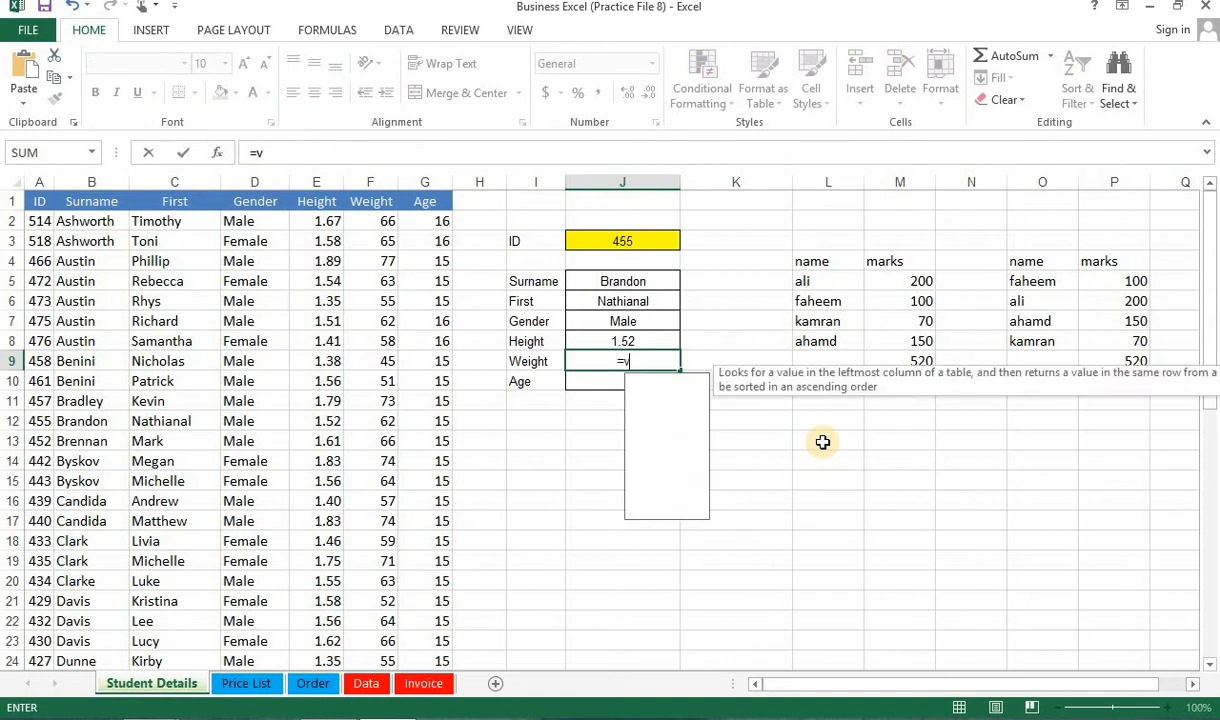
{"action": "key", "text": "Tab"}
{"action": "key", "text": "Up"}
{"action": "key", "text": "Up"}
{"action": "key", "text": "Up"}
{"action": "key", "text": "Up"}
{"action": "key", "text": "Up"}
{"action": "key", "text": "Up"}
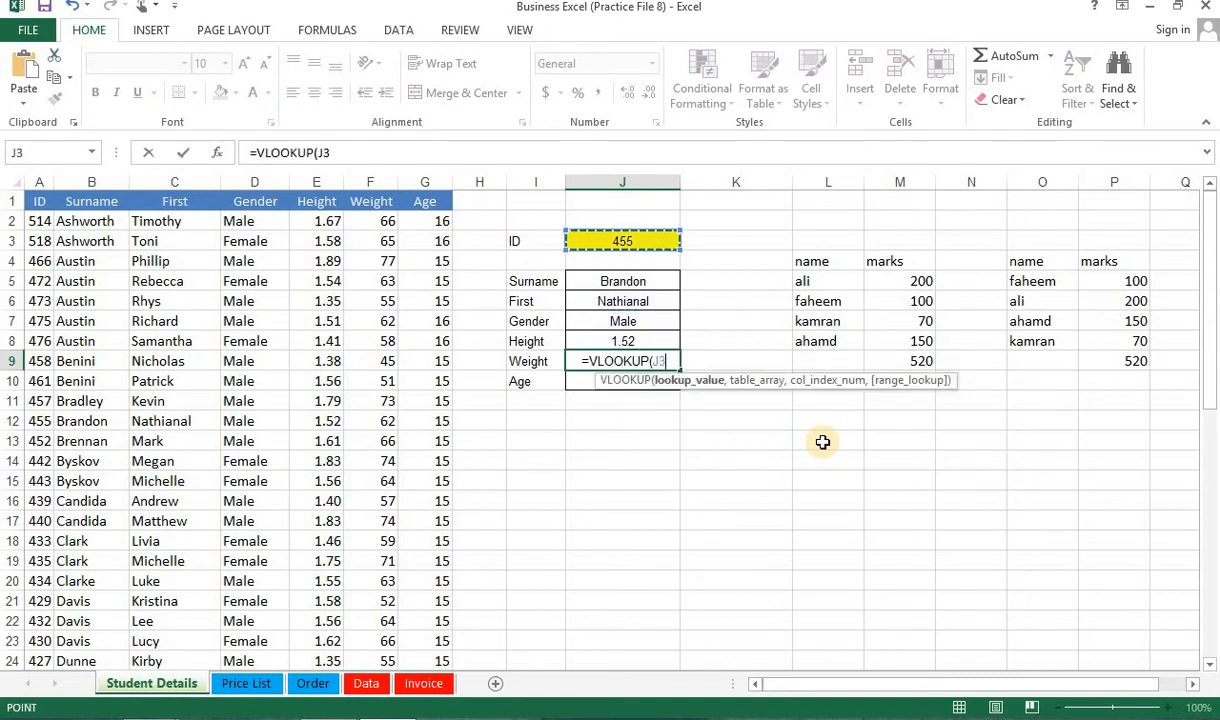
{"action": "type", "text": ","}
{"action": "key", "text": "Left"}
{"action": "key", "text": "Left"}
{"action": "key", "text": "Left"}
{"action": "key", "text": "Left"}
{"action": "key", "text": "Left"}
{"action": "key", "text": "Left"}
{"action": "key", "text": "Left"}
{"action": "key", "text": "Left"}
{"action": "key", "text": "Left"}
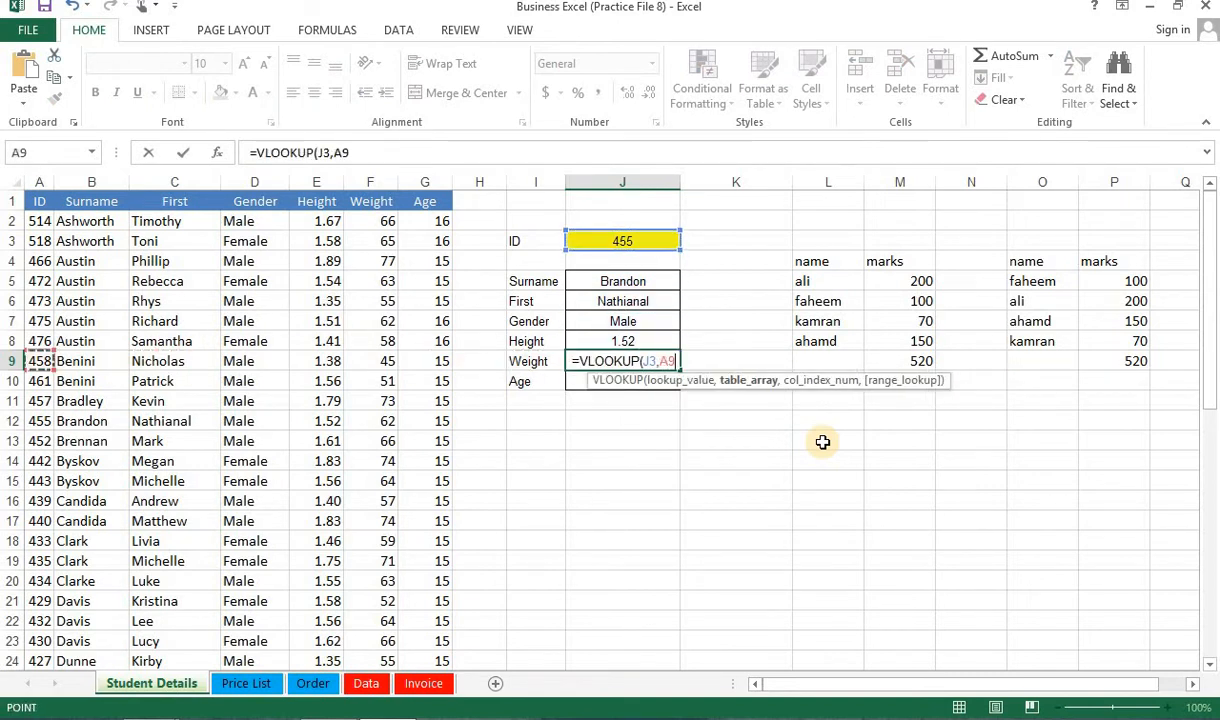
{"action": "key", "text": "ctrl+space"}
{"action": "key", "text": "shift+Right"}
{"action": "key", "text": "shift+Right"}
{"action": "key", "text": "shift+Right"}
{"action": "key", "text": "shift+Right"}
{"action": "key", "text": "shift+Right"}
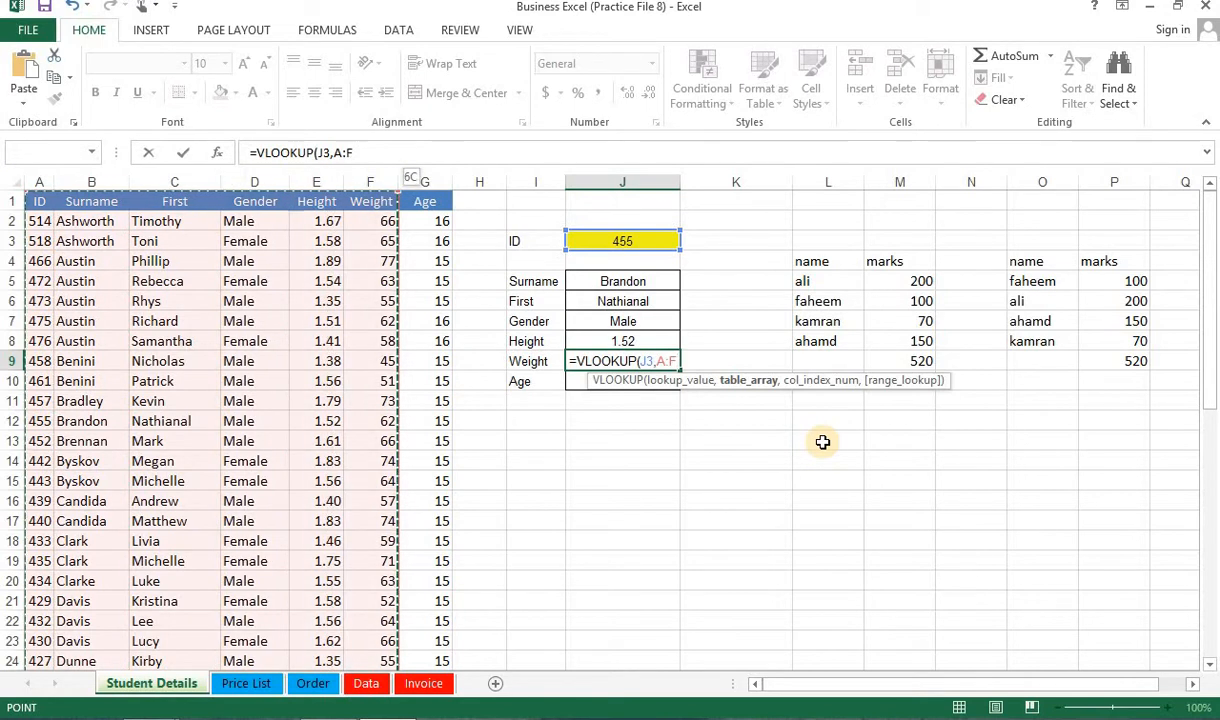
{"action": "type", "text": ",6,"}
{"action": "key", "text": "Down"}
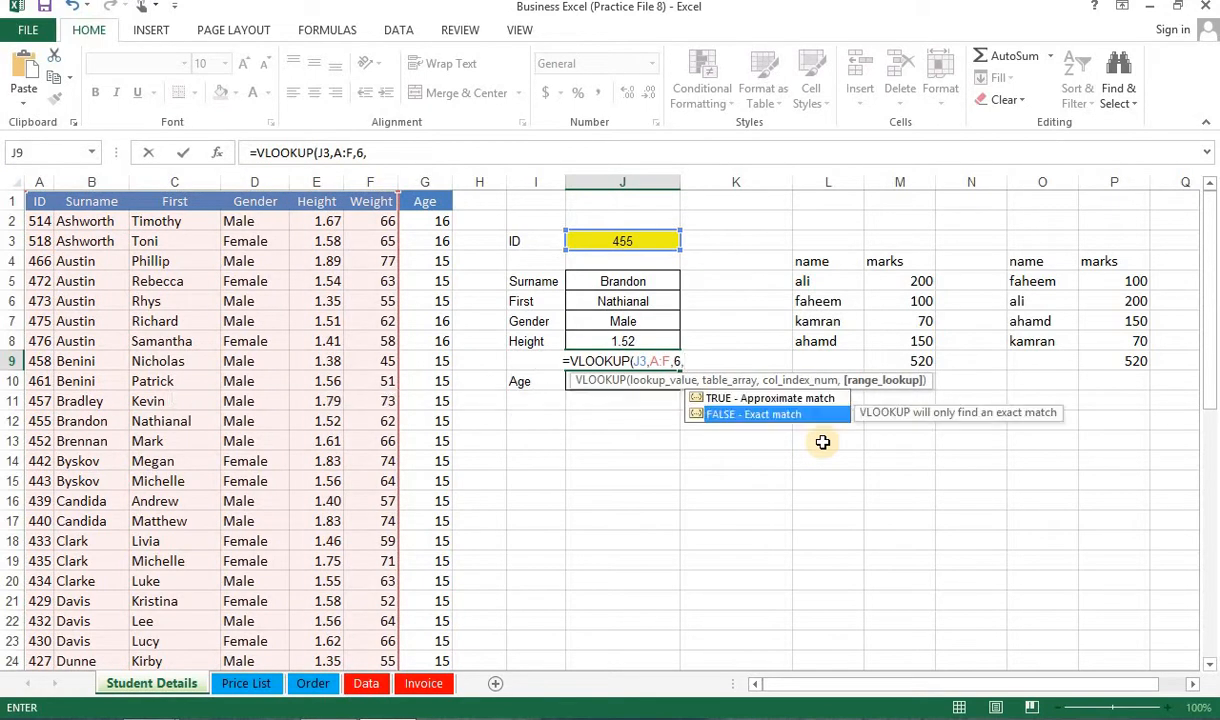
{"action": "key", "text": "Tab"}
{"action": "key", "text": "Return"}
Step: Enter =VLOOKUP(J3,A:G,7,) in J10 to return the age for the ID in J3
{"action": "type", "text": "=vl"}
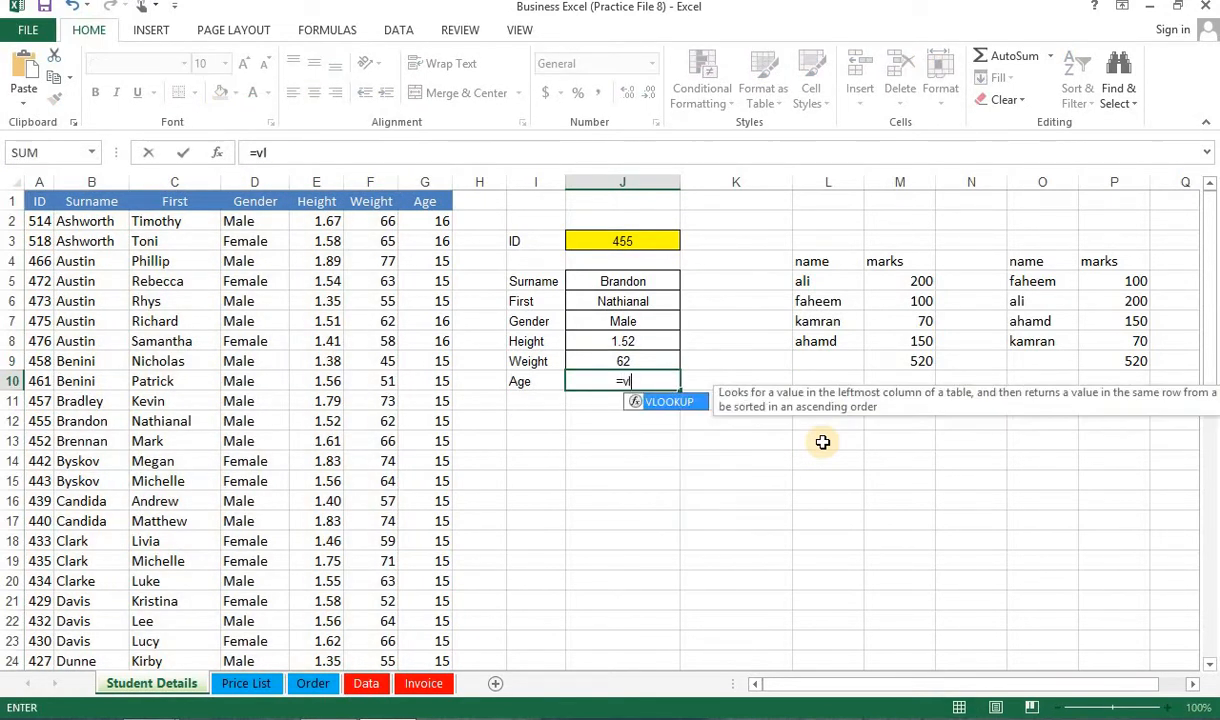
{"action": "key", "text": "Tab"}
{"action": "key", "text": "Left"}
{"action": "key", "text": "Up"}
{"action": "key", "text": "Up"}
{"action": "key", "text": "Right"}
{"action": "key", "text": "Up"}
{"action": "key", "text": "Up"}
{"action": "key", "text": "Up"}
{"action": "key", "text": "Up"}
{"action": "key", "text": "Up"}
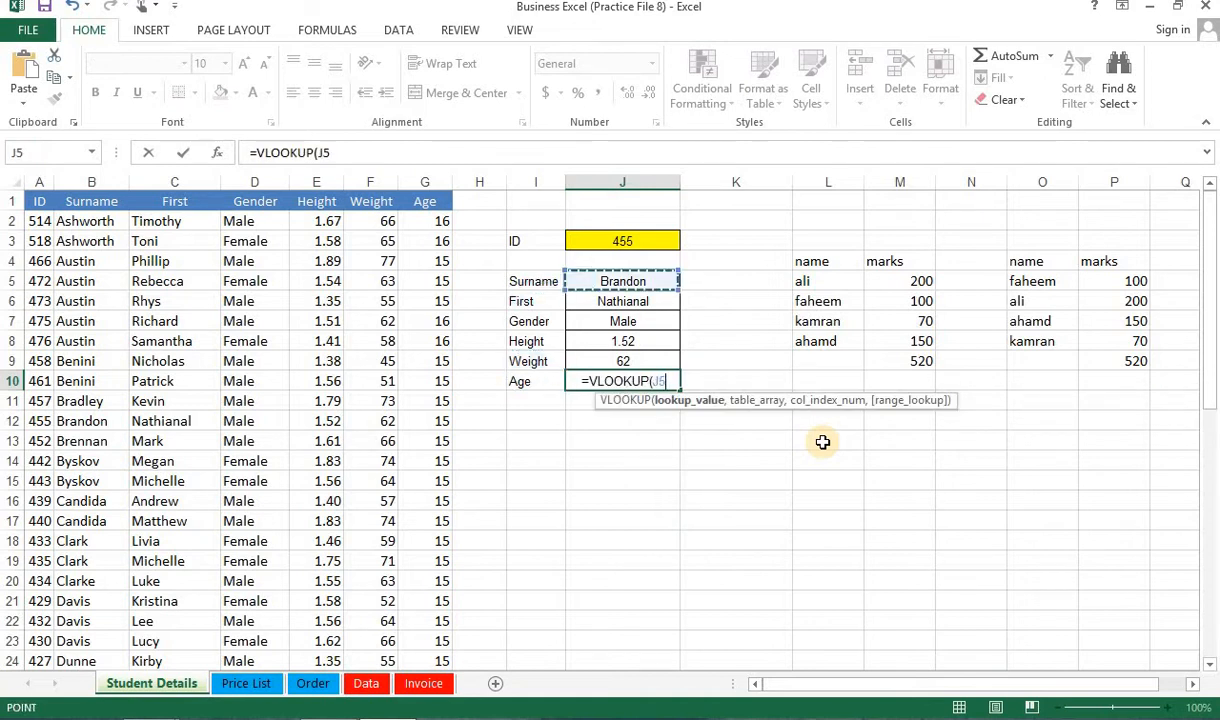
{"action": "type", "text": ","}
{"action": "key", "text": "Left"}
{"action": "key", "text": "Left"}
{"action": "key", "text": "Left"}
{"action": "key", "text": "Left"}
{"action": "key", "text": "Left"}
{"action": "key", "text": "Left"}
{"action": "key", "text": "Left"}
{"action": "key", "text": "Left"}
{"action": "key", "text": "Left"}
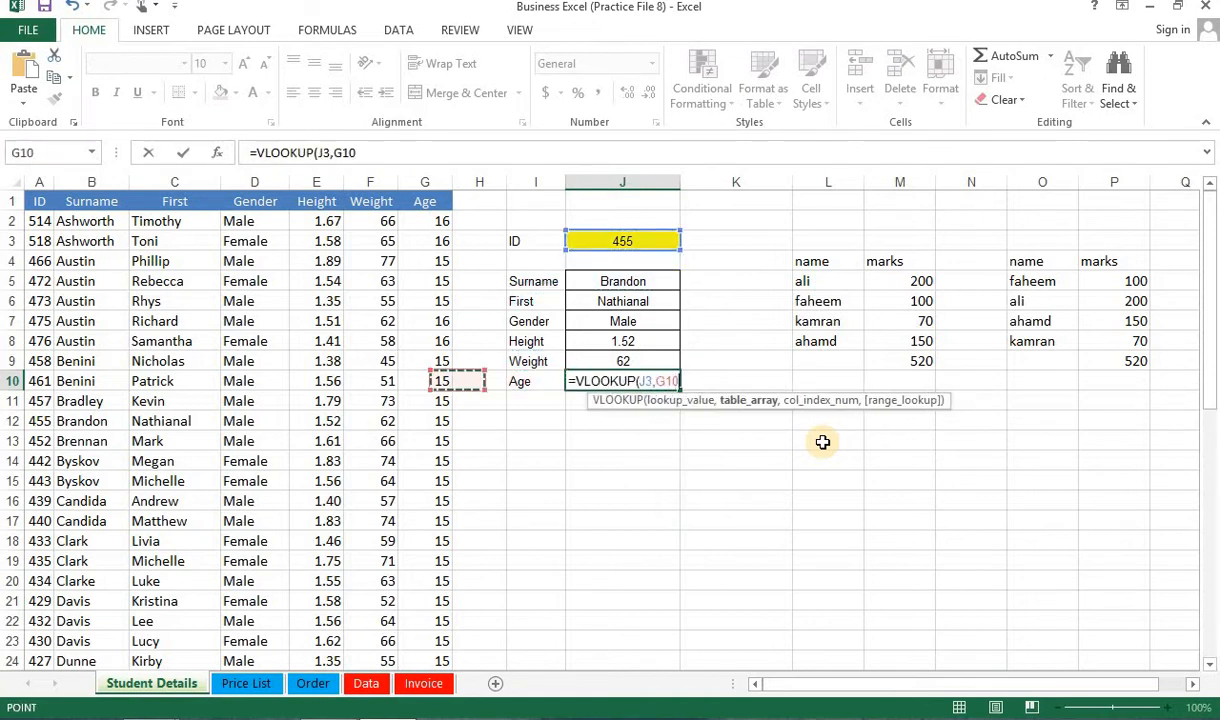
{"action": "key", "text": "ctrl+space"}
{"action": "key", "text": "shift+Right"}
{"action": "key", "text": "shift+Right"}
{"action": "key", "text": "shift+Right"}
{"action": "key", "text": "shift+Right"}
{"action": "key", "text": "shift+Right"}
{"action": "key", "text": "shift+Right"}
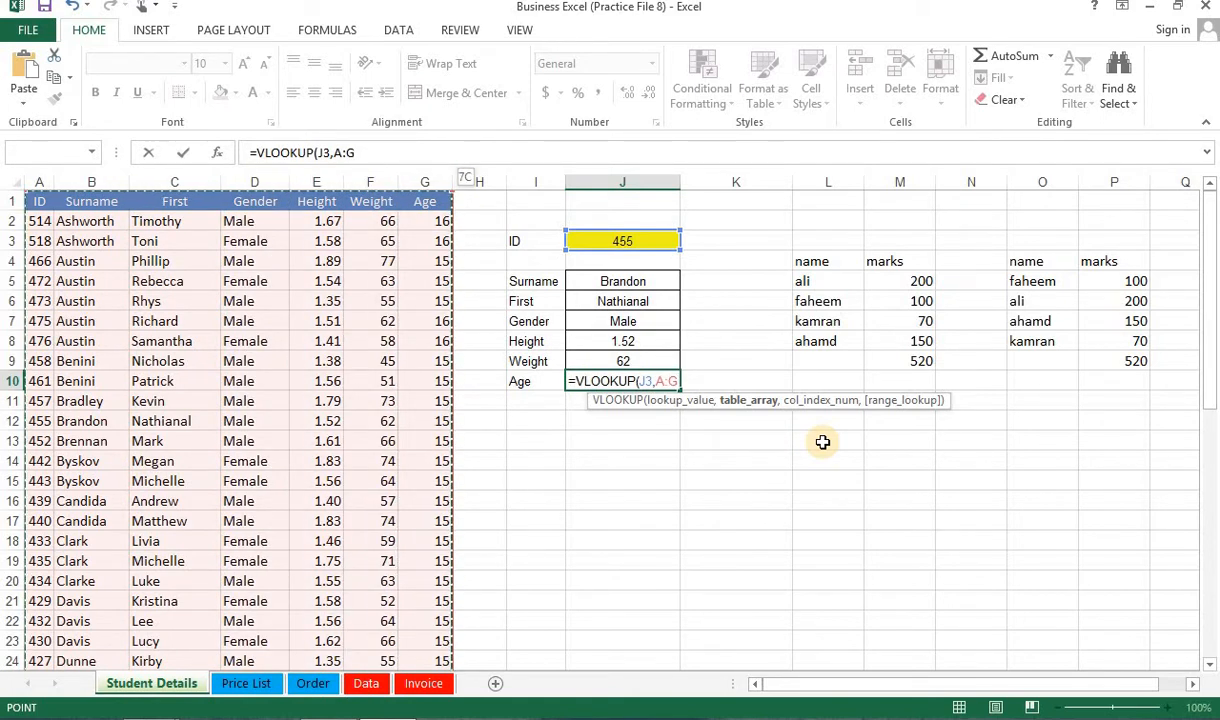
{"action": "type", "text": ",7,"}
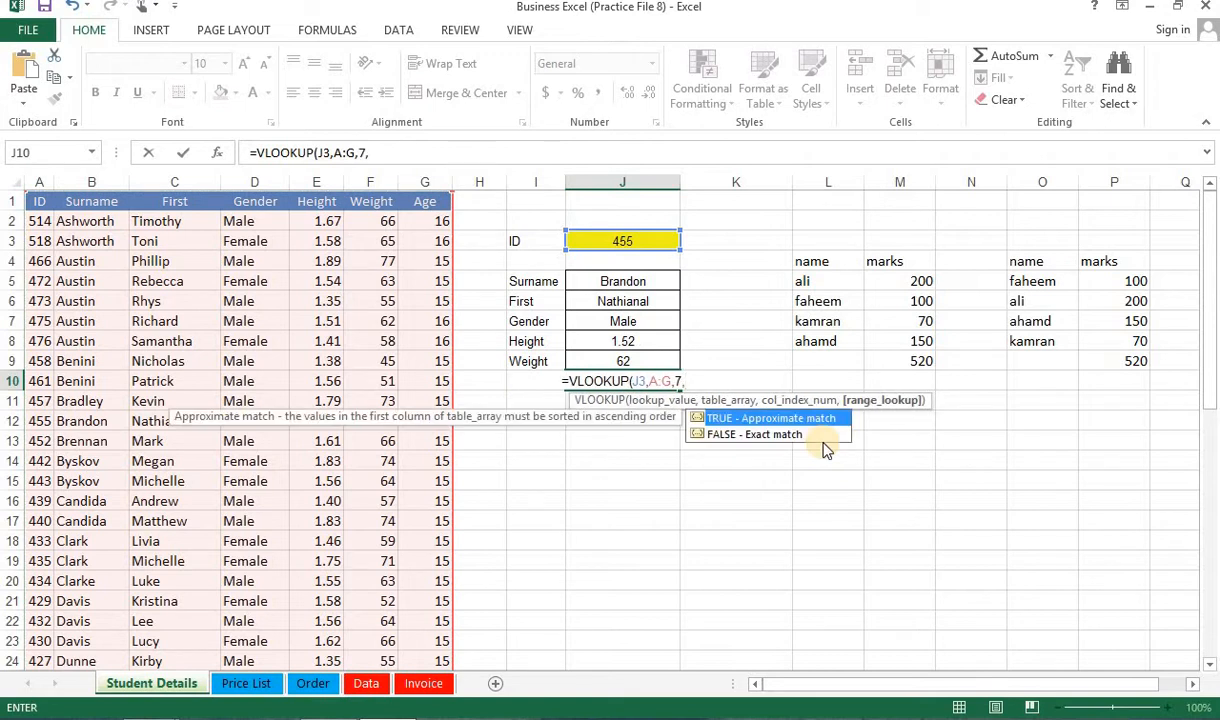
{"action": "key", "text": "Return"}
Step: Set the ID in J3 to the student ID listed in A16 to test the completed lookup form
{"action": "key", "text": "Up"}
{"action": "key", "text": "Up"}
{"action": "key", "text": "Up"}
{"action": "key", "text": "Up"}
{"action": "key", "text": "Up"}
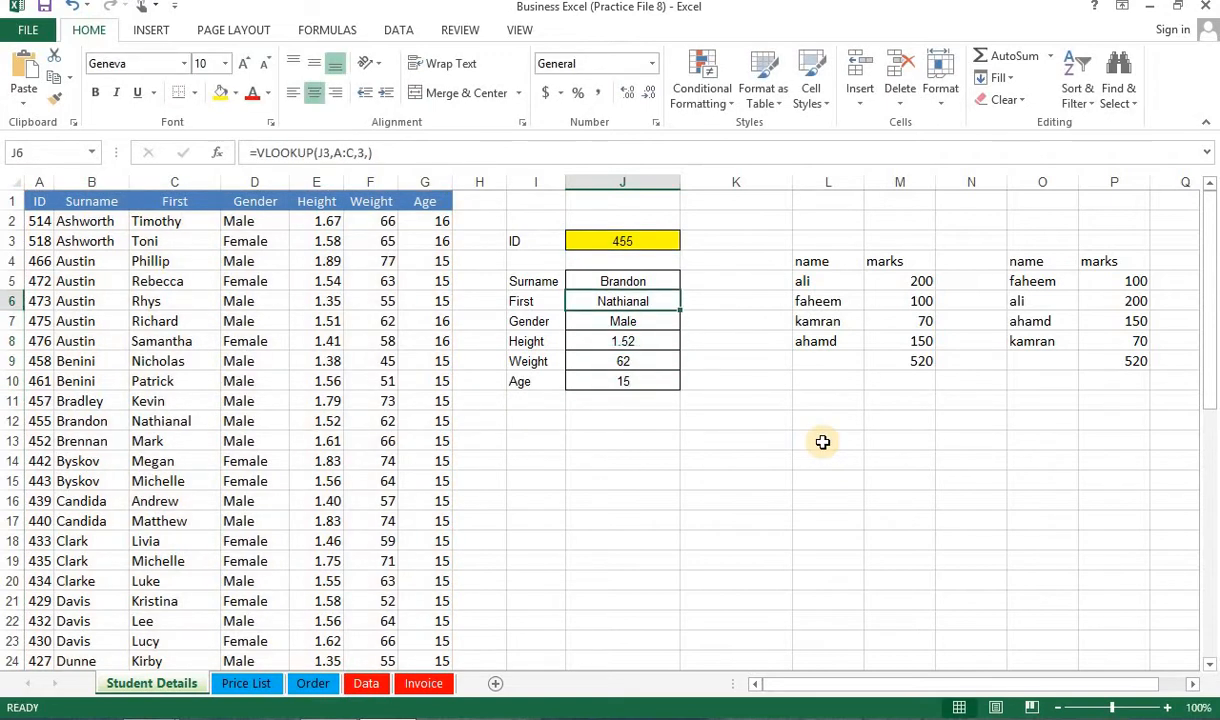
{"action": "key", "text": "Up"}
{"action": "key", "text": "Up"}
{"action": "key", "text": "Up"}
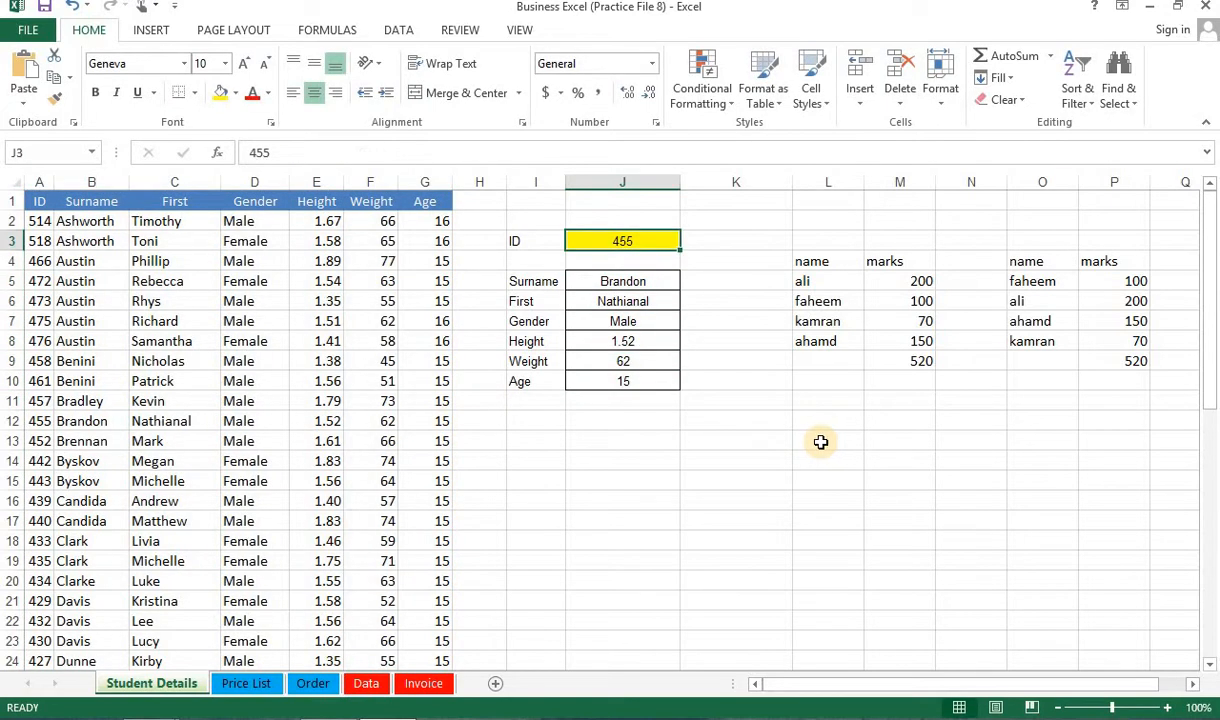
{"action": "left_click", "coordinate": [30, 500]}
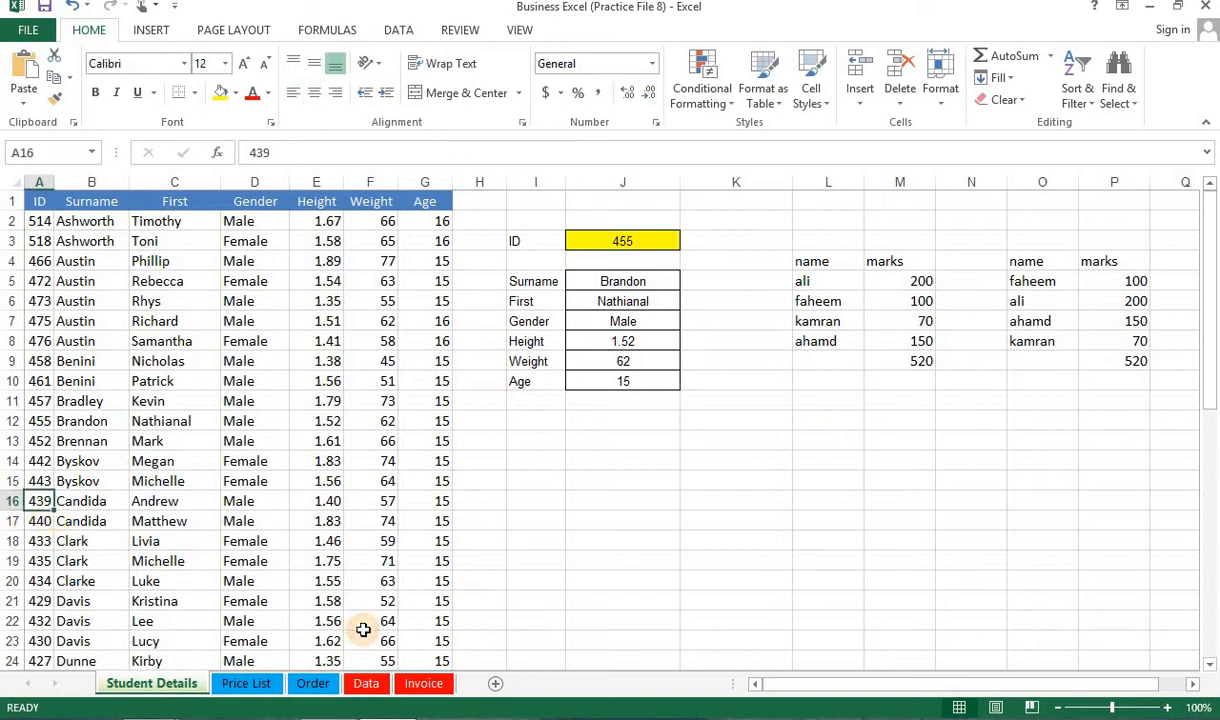
{"action": "left_click", "coordinate": [570, 241]}
{"action": "type", "text": "439"}
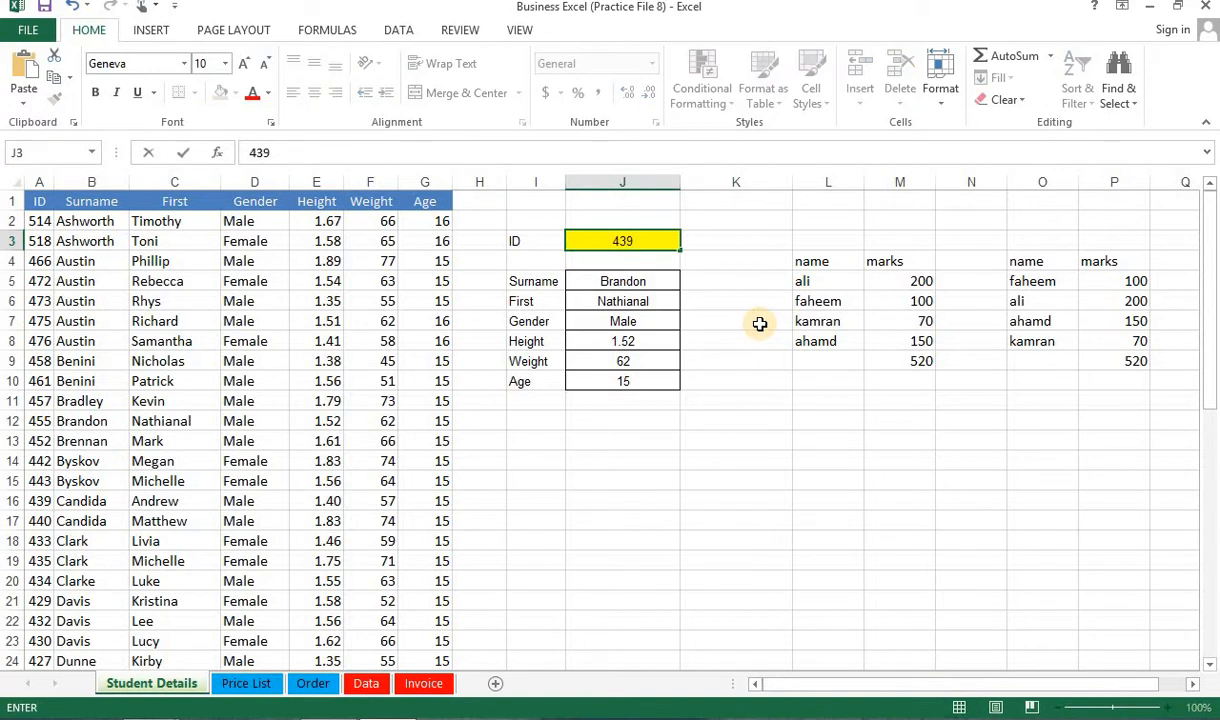
{"action": "key", "text": "Return"}
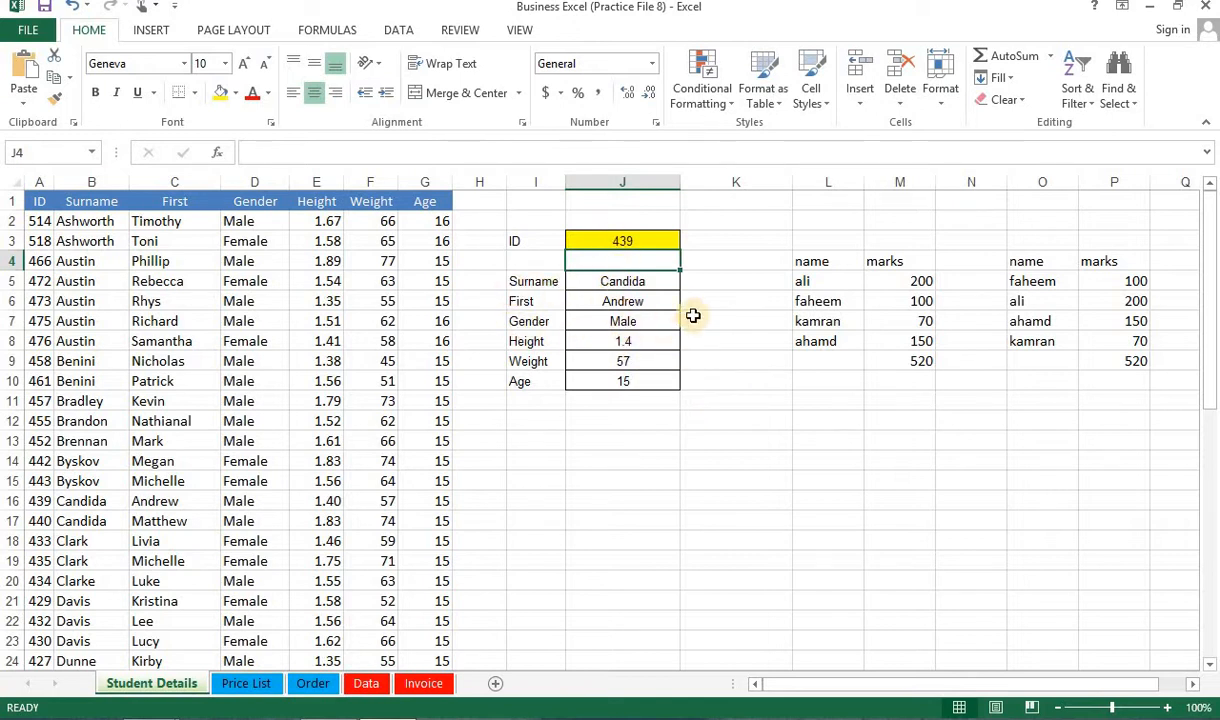
{"action": "left_click", "coordinate": [642, 243]}
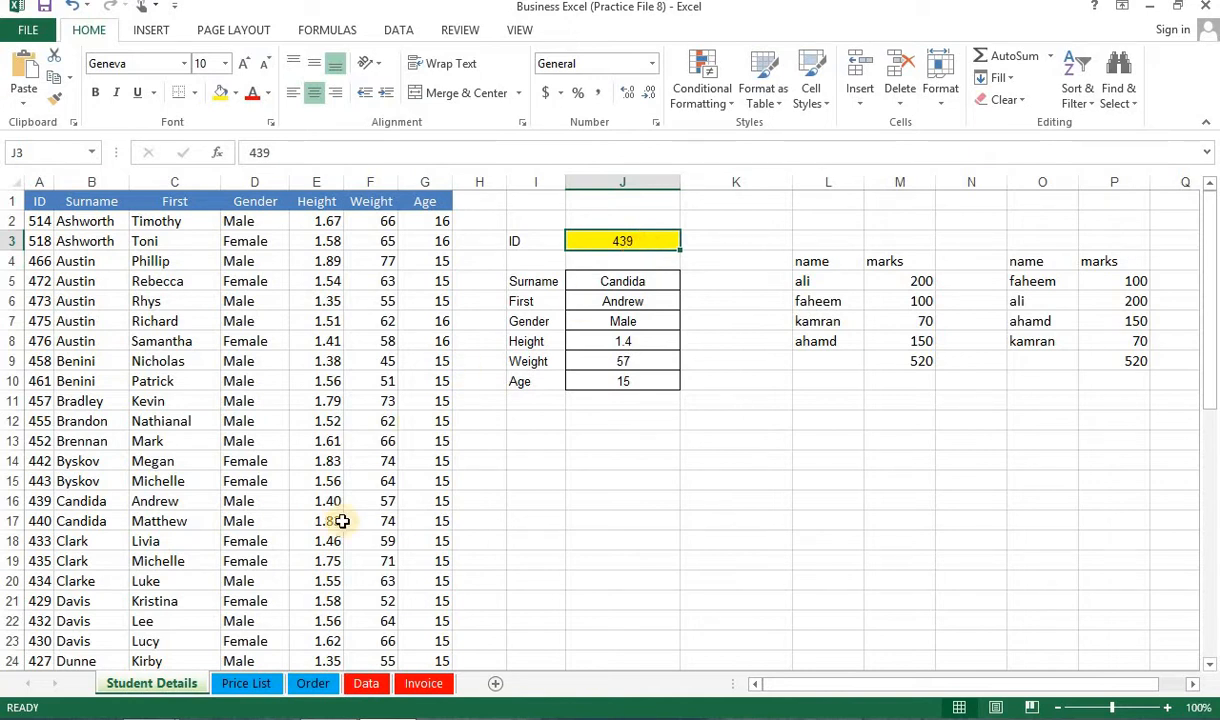
Step: Examine the product prices on the Price List sheet and the product, quantity, price and total cells on the Order sheet, including the price formula
{"action": "left_click", "coordinate": [247, 684]}
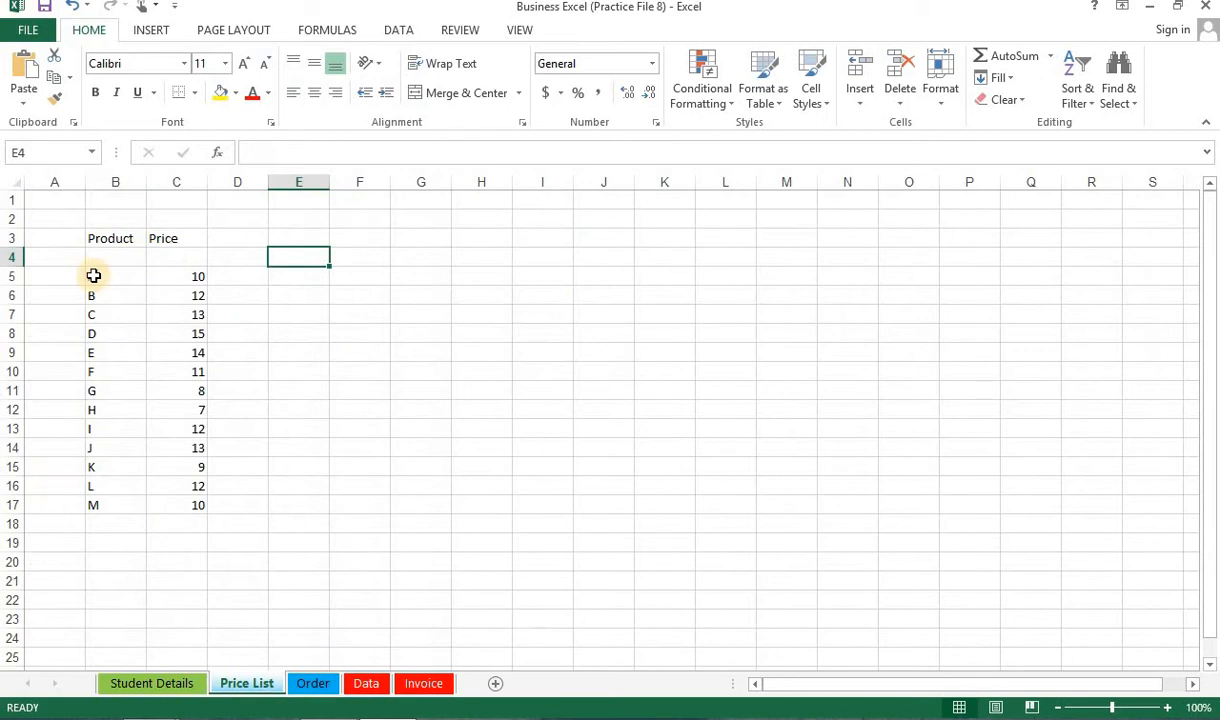
{"action": "left_click", "coordinate": [98, 276]}
{"action": "left_click", "coordinate": [187, 283]}
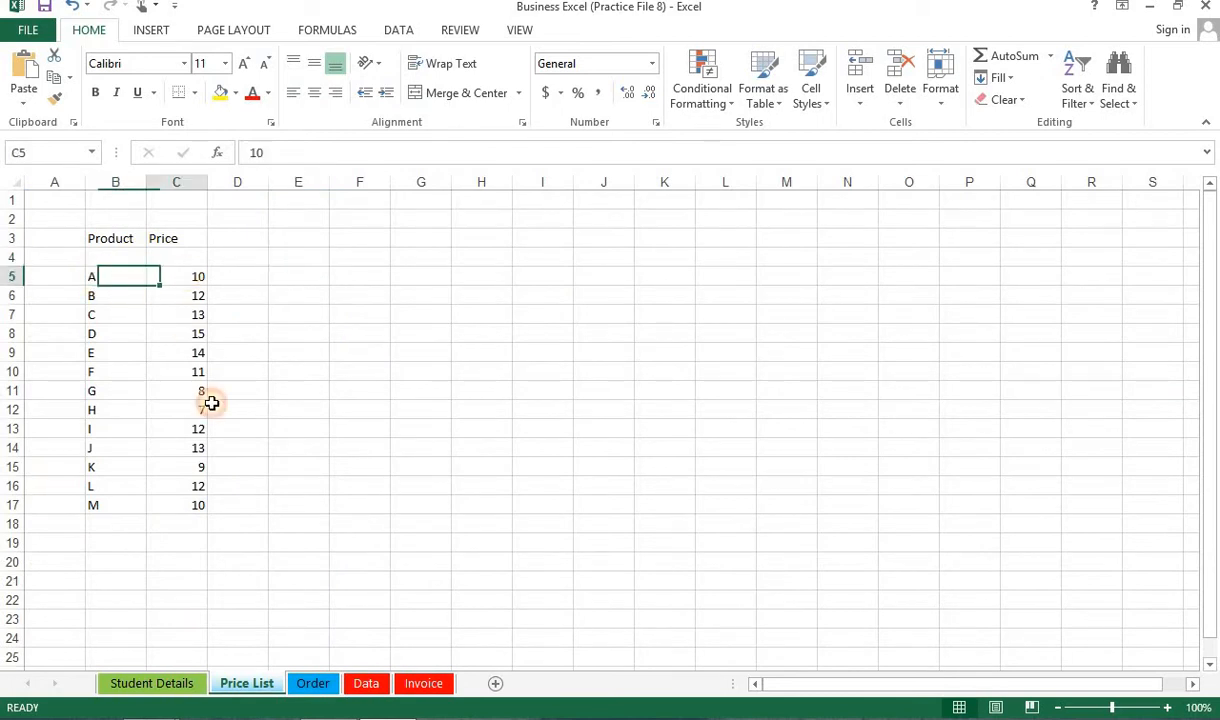
{"action": "left_click", "coordinate": [312, 684]}
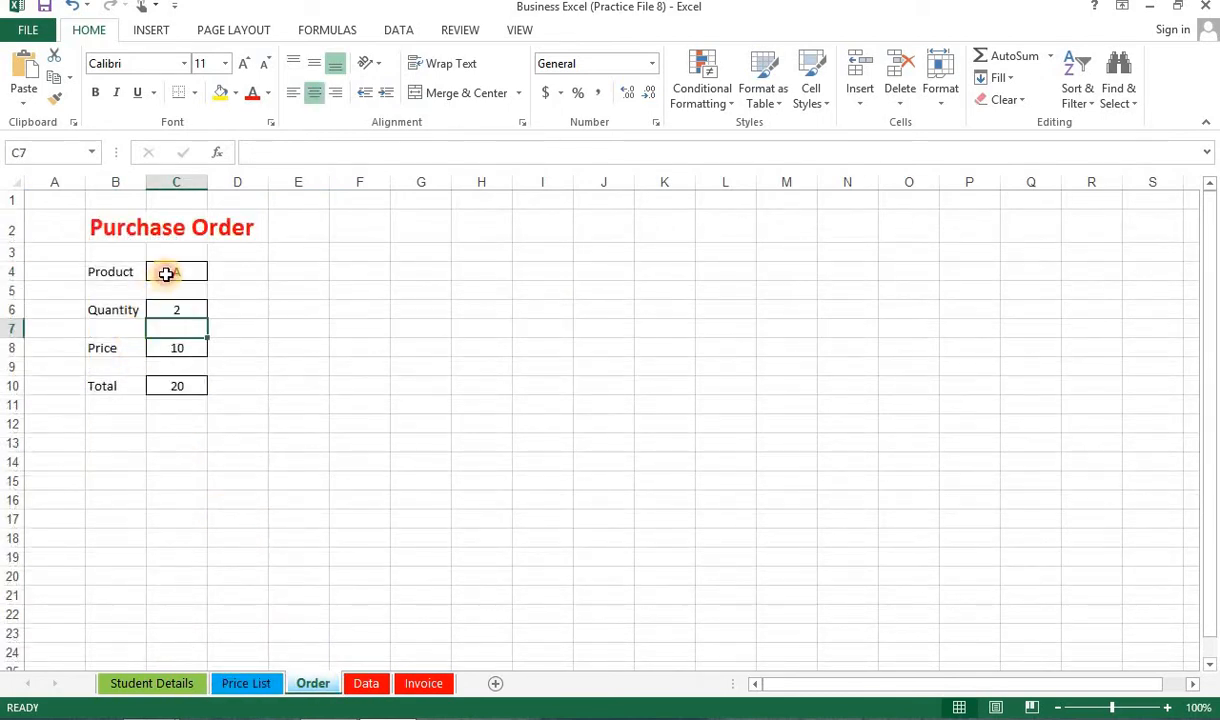
{"action": "left_click", "coordinate": [166, 274]}
{"action": "left_click", "coordinate": [169, 310]}
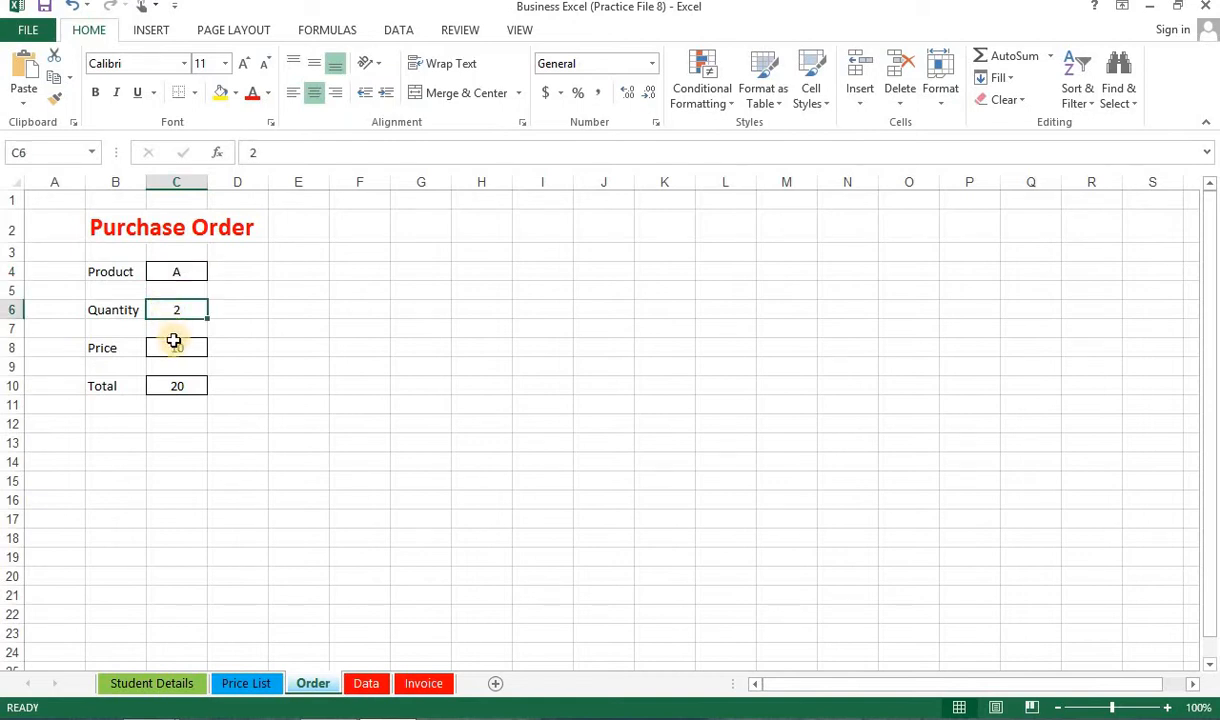
{"action": "left_click", "coordinate": [175, 346]}
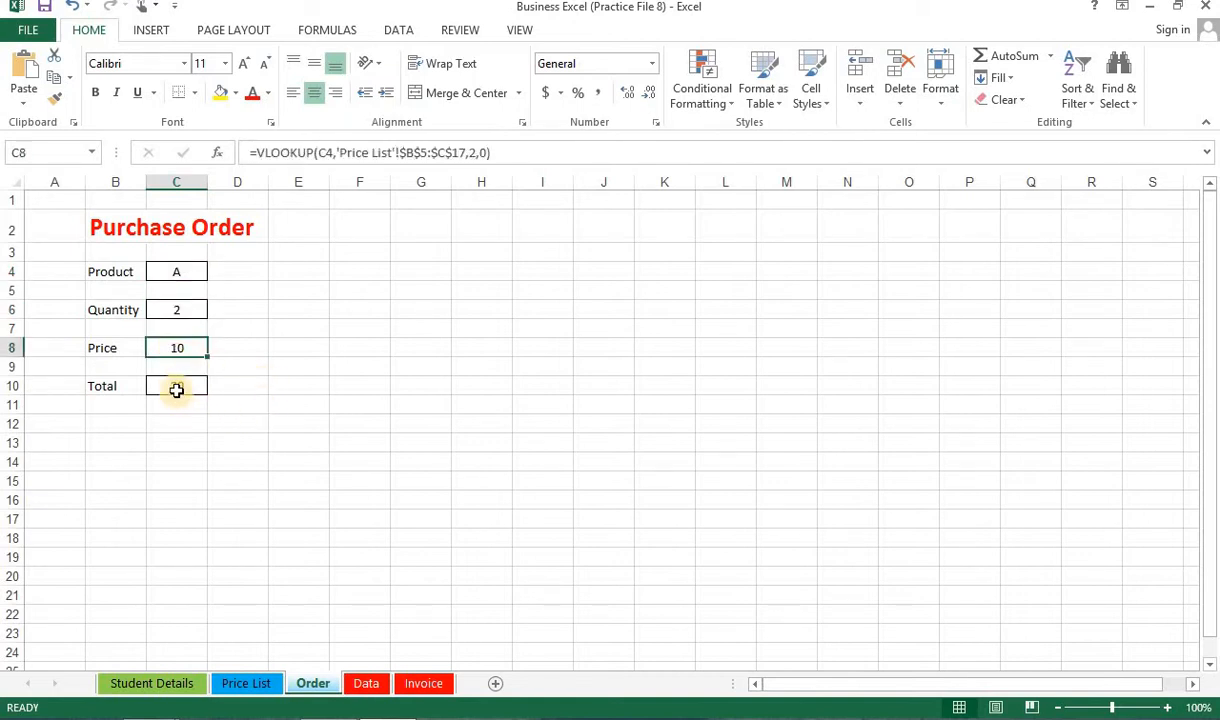
{"action": "left_click", "coordinate": [175, 386]}
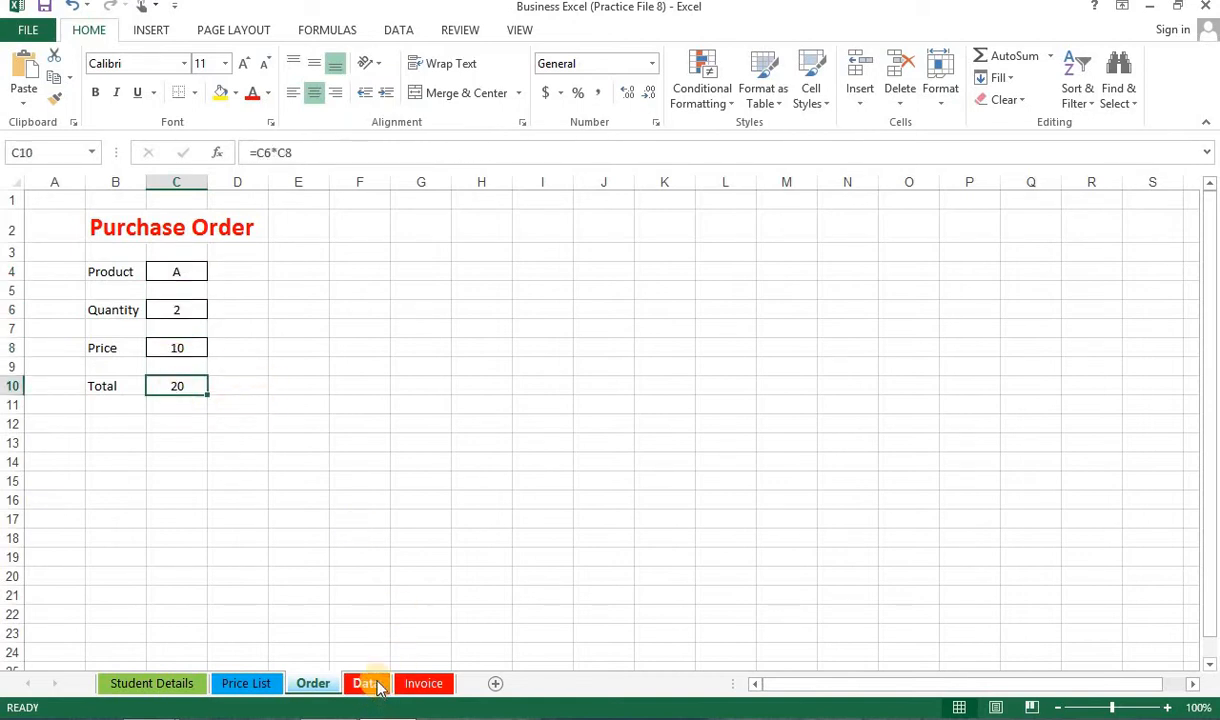
{"action": "left_click", "coordinate": [178, 273]}
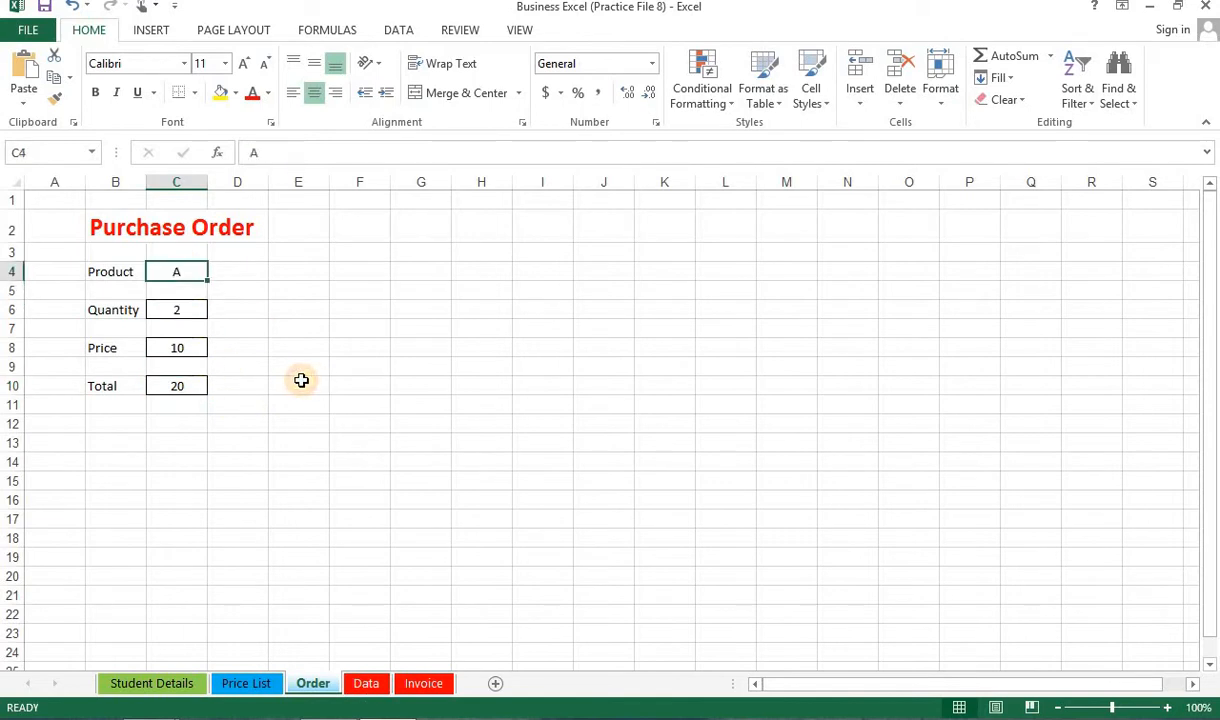
{"action": "key", "text": "Down"}
{"action": "key", "text": "Down"}
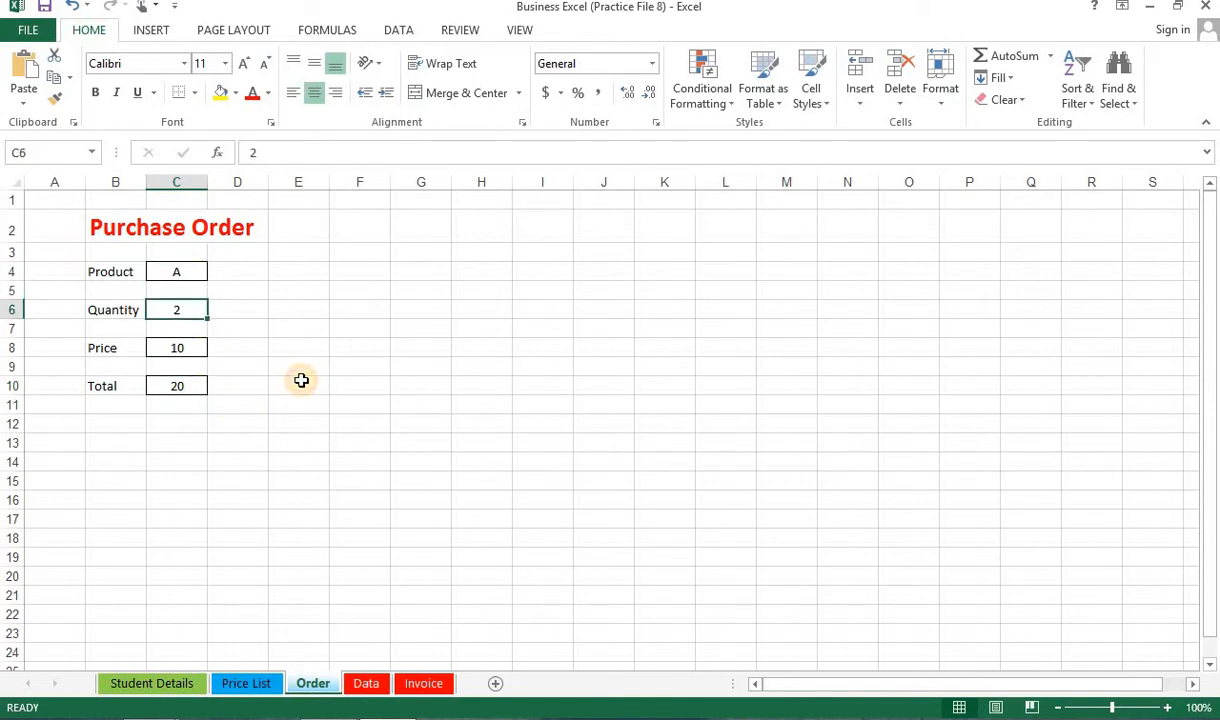
{"action": "key", "text": "Down"}
{"action": "key", "text": "Down"}
{"action": "key", "text": "F2"}
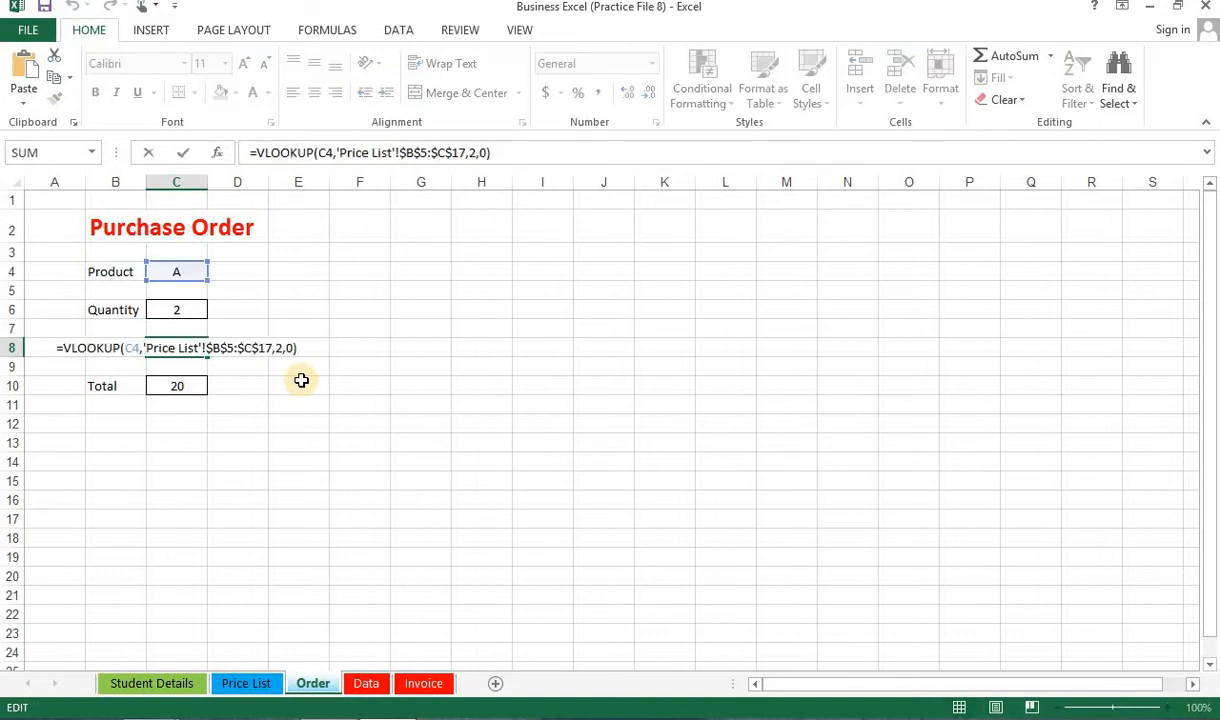
{"action": "key", "text": "Escape"}
Step: Replace the price formula in C8 of the Order sheet with =VLOOKUP(C4,'Price List'!B:C,2,)
{"action": "type", "text": "="}
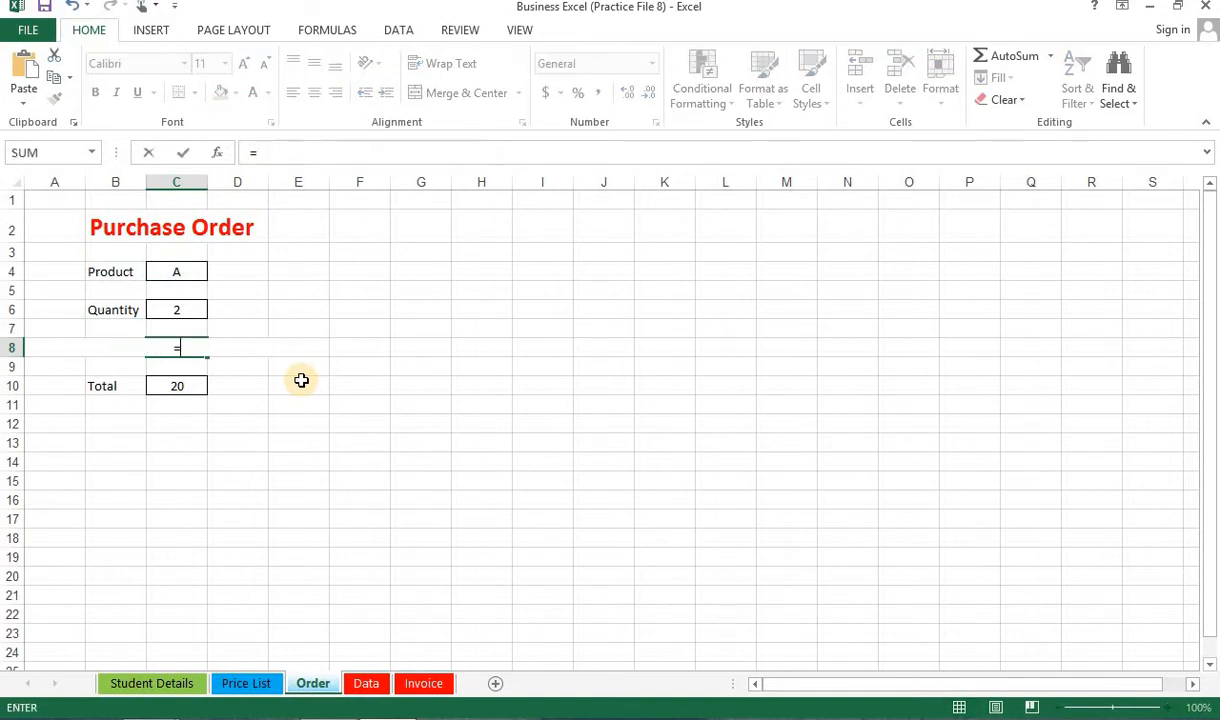
{"action": "type", "text": "vl"}
{"action": "key", "text": "Tab"}
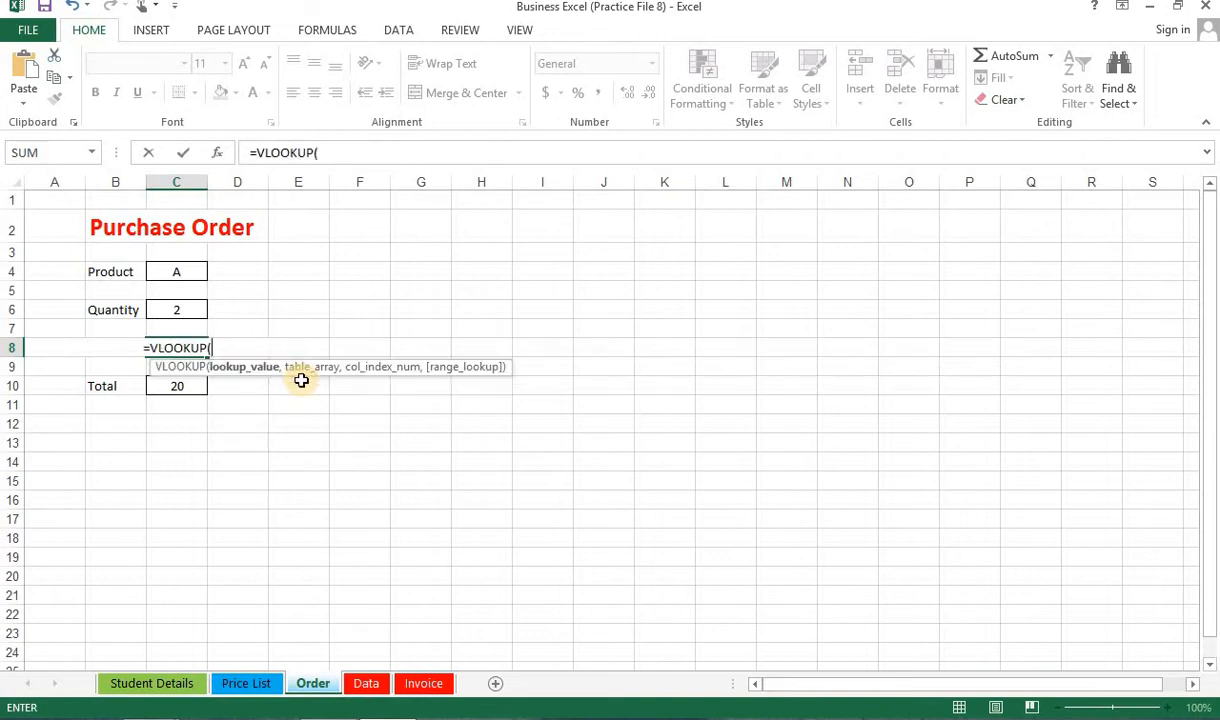
{"action": "key", "text": "Up"}
{"action": "key", "text": "Up"}
{"action": "key", "text": "Up"}
{"action": "key", "text": "Up"}
{"action": "type", "text": ","}
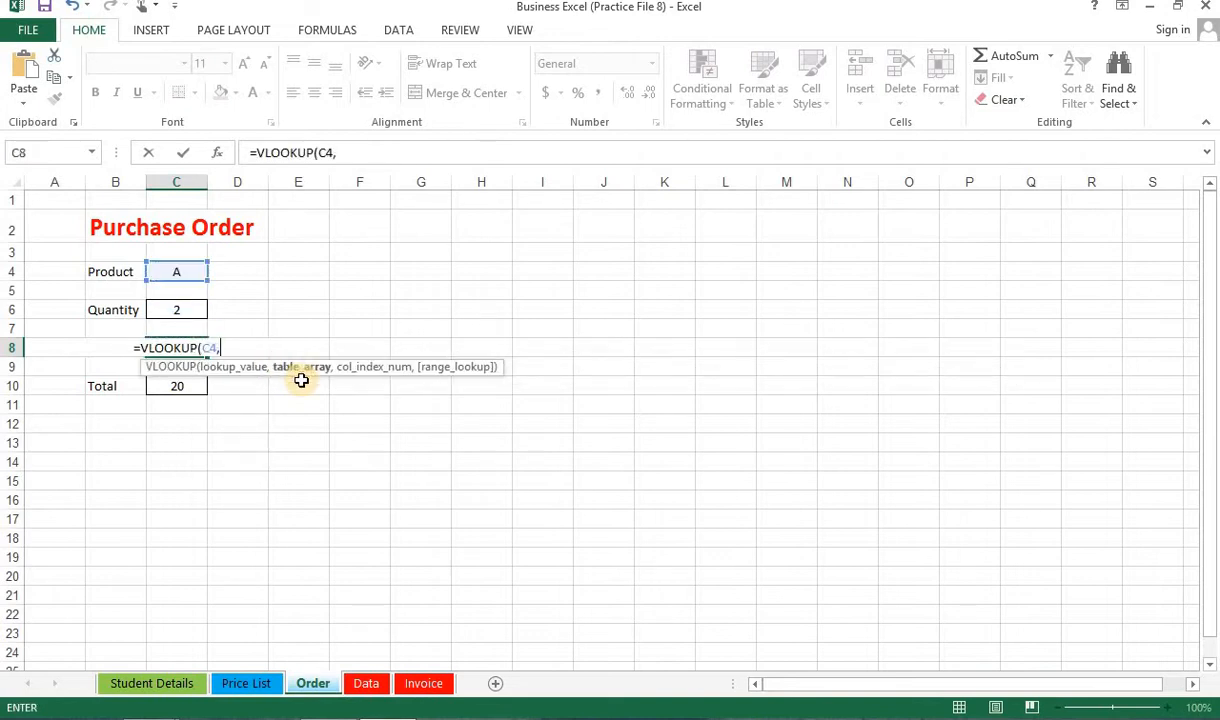
{"action": "left_click", "coordinate": [246, 683]}
{"action": "left_click_drag", "start_coordinate": [115, 181], "coordinate": [203, 190]}
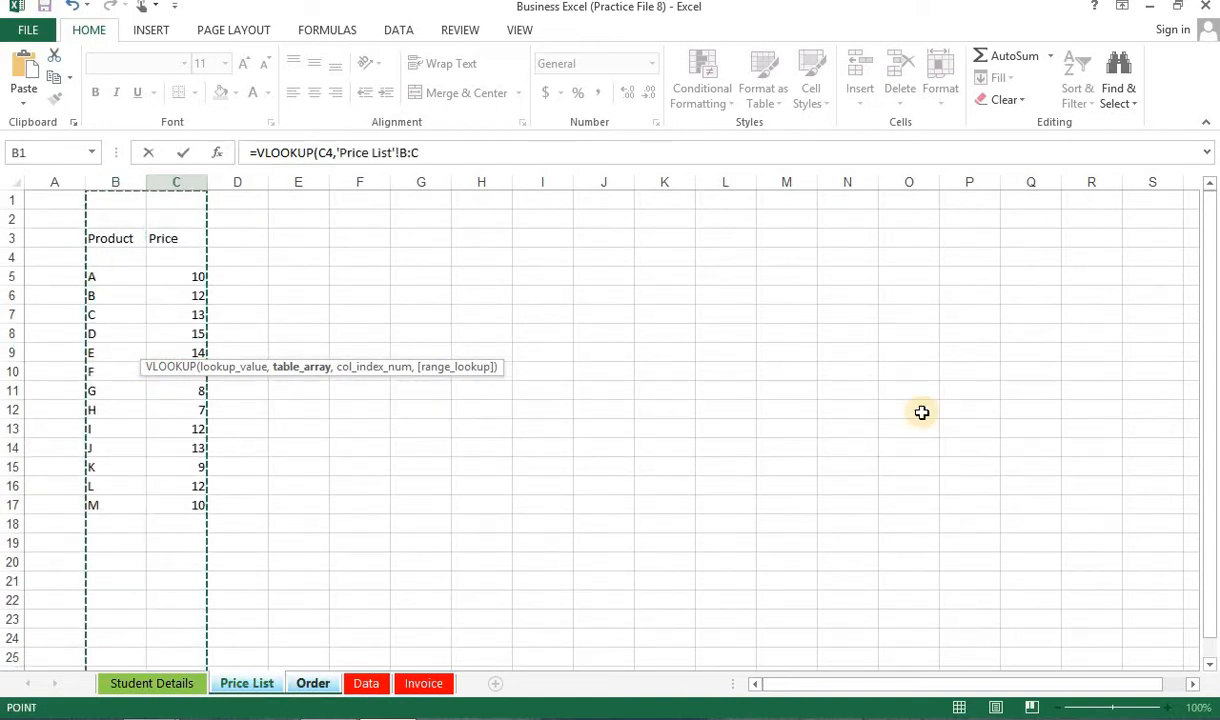
{"action": "type", "text": ",2,"}
{"action": "key", "text": "Down"}
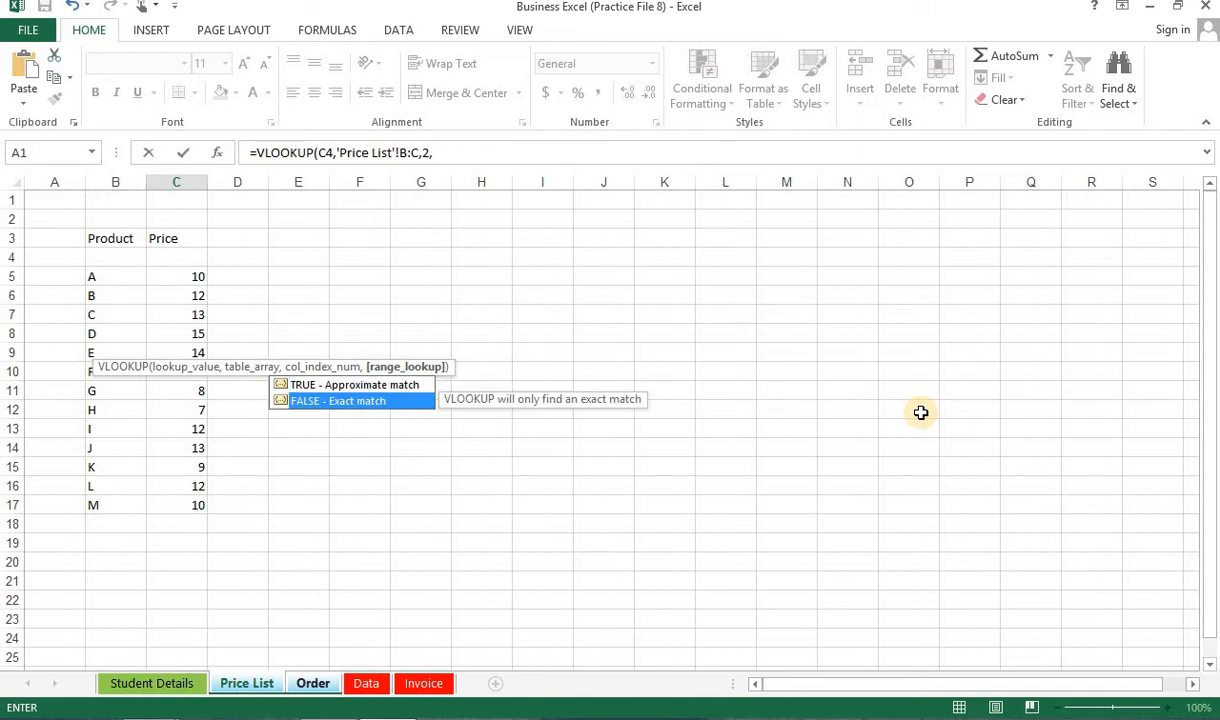
{"action": "key", "text": "Tab"}
{"action": "key", "text": "Return"}
{"action": "key", "text": "Up"}
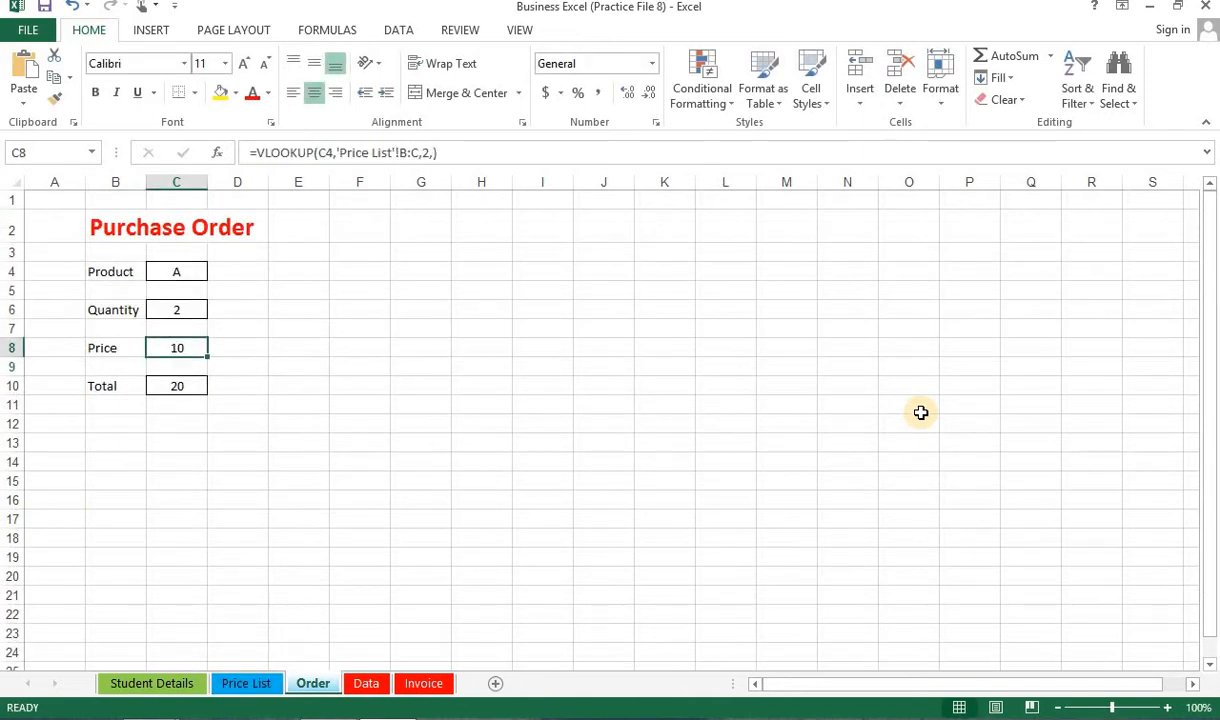
{"action": "key", "text": "F2"}
{"action": "key", "text": "Escape"}
Step: Test the price lookup by changing the product in C4 to b and setting it back to A
{"action": "key", "text": "Up"}
{"action": "key", "text": "Up"}
{"action": "key", "text": "Up"}
{"action": "key", "text": "Up"}
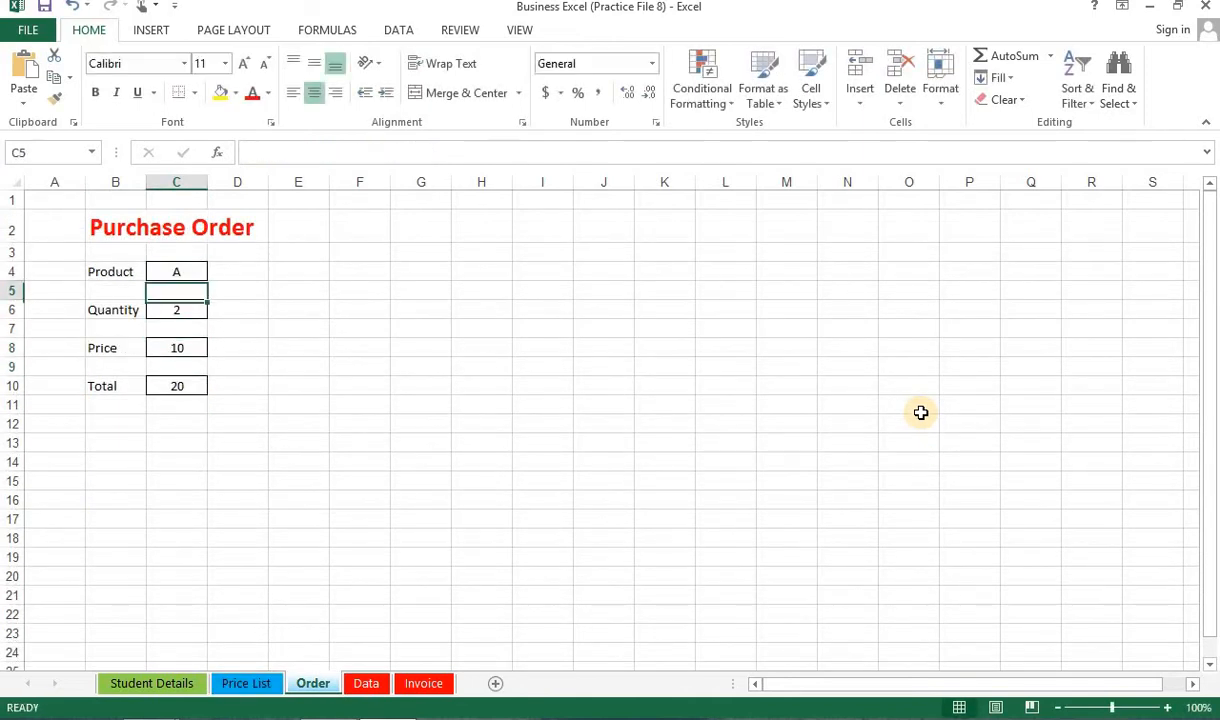
{"action": "type", "text": "b"}
{"action": "key", "text": "Return"}
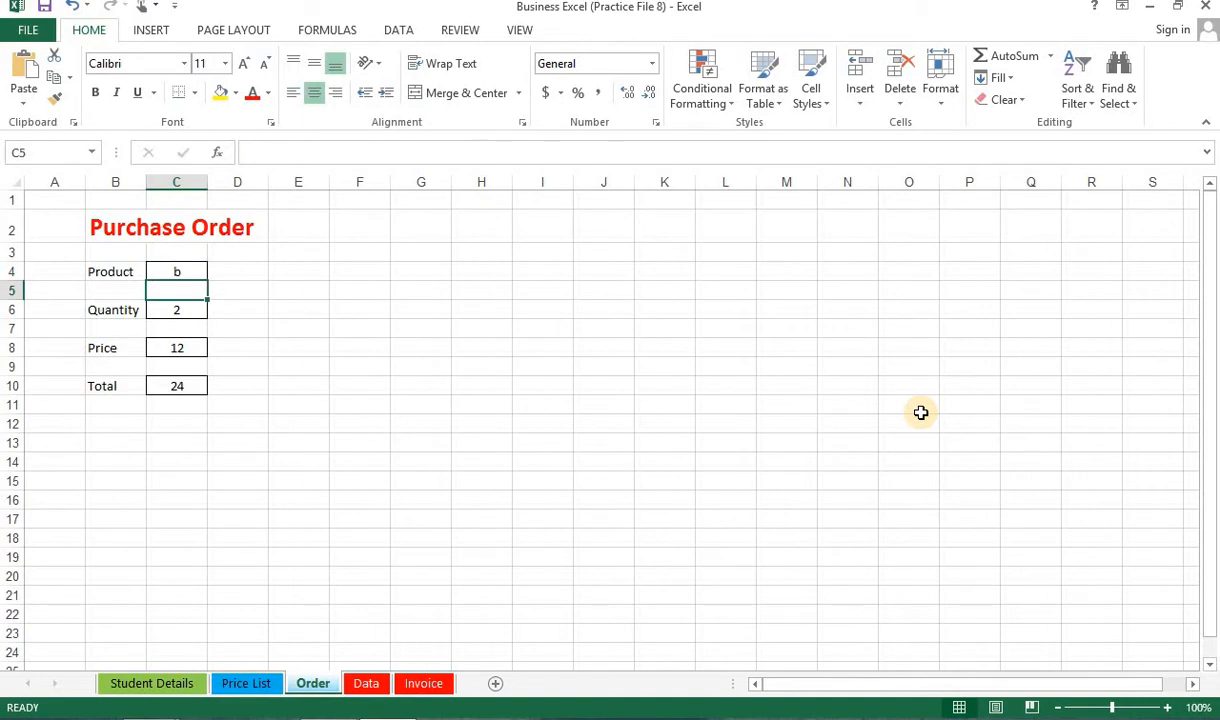
{"action": "key", "text": "Up"}
{"action": "type", "text": "a"}
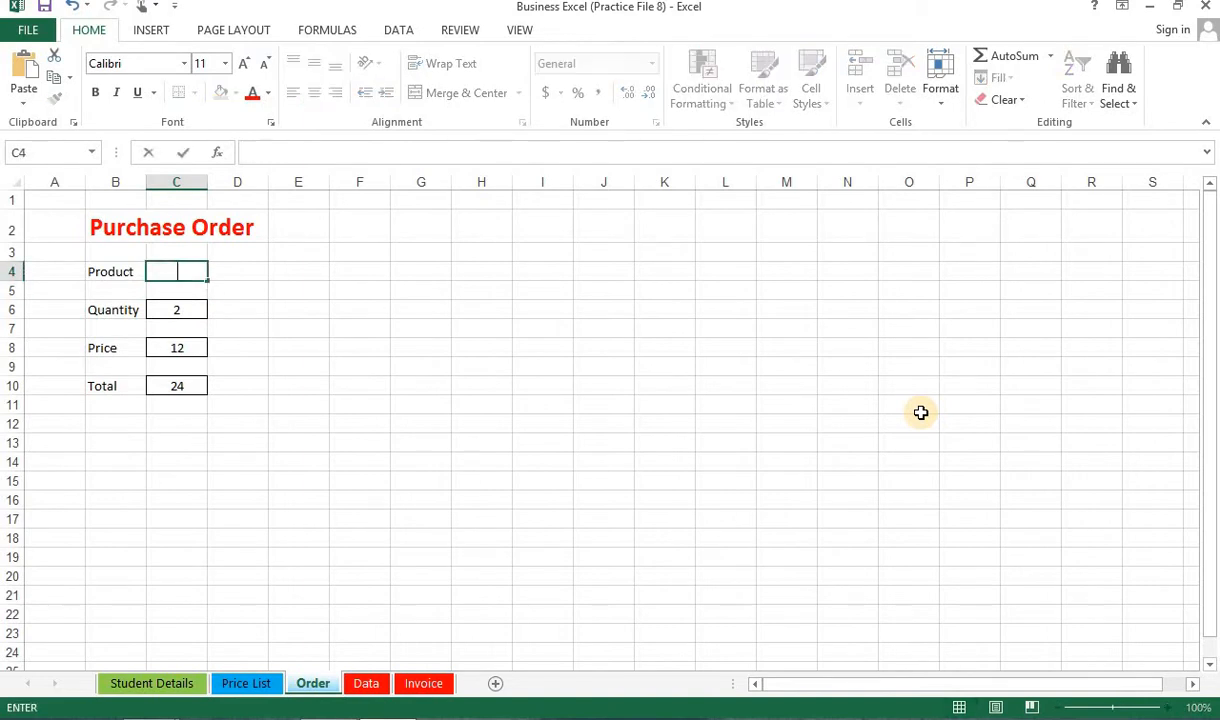
{"action": "key", "text": "Return"}
Step: Examine how the Total formula in C10 of the purchase order is built
{"action": "key", "text": "Down"}
{"action": "key", "text": "Down"}
{"action": "key", "text": "Down"}
{"action": "key", "text": "Down"}
{"action": "key", "text": "Down"}
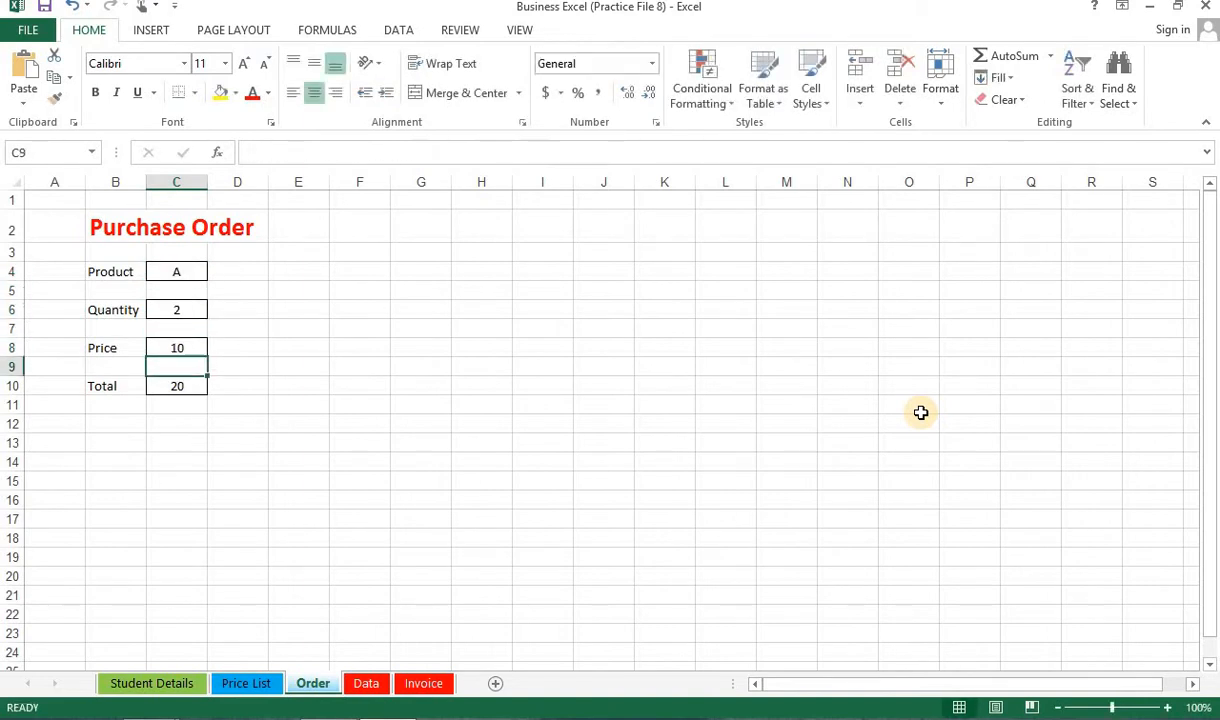
{"action": "key", "text": "F2"}
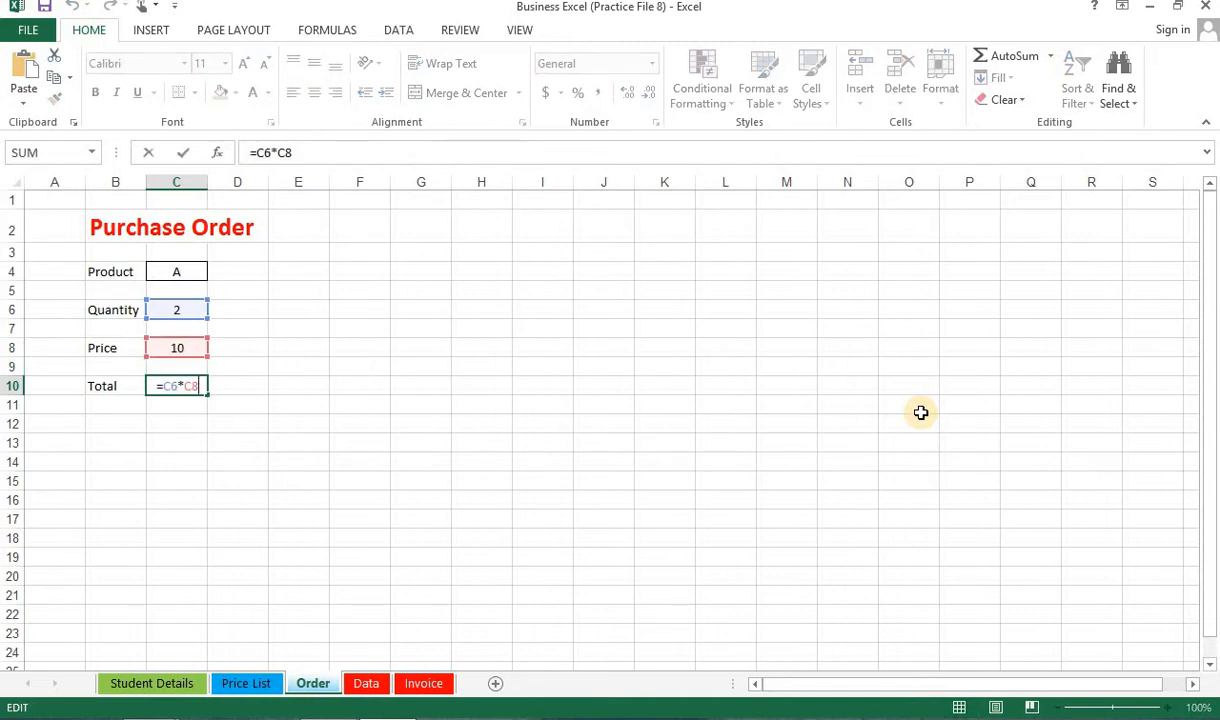
{"action": "key", "text": "Escape"}
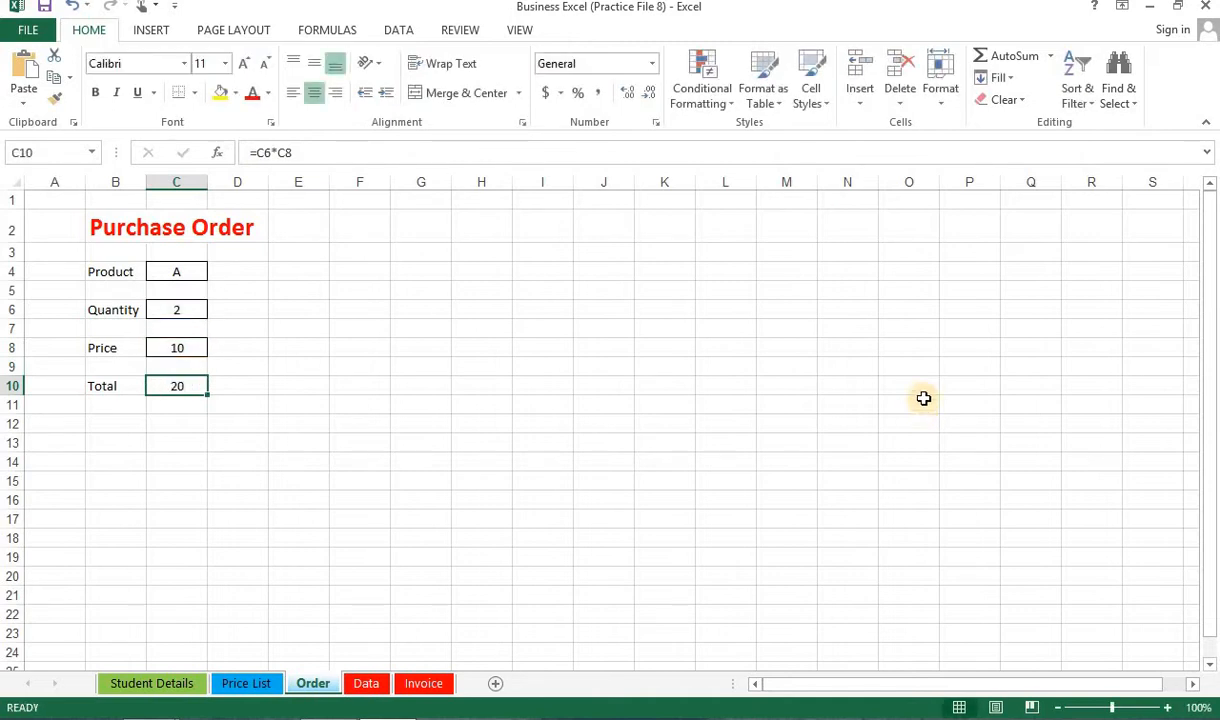
Step: Examine the first invoice record on the Data sheet column by column, from the invoice number to the total
{"action": "left_click", "coordinate": [365, 684]}
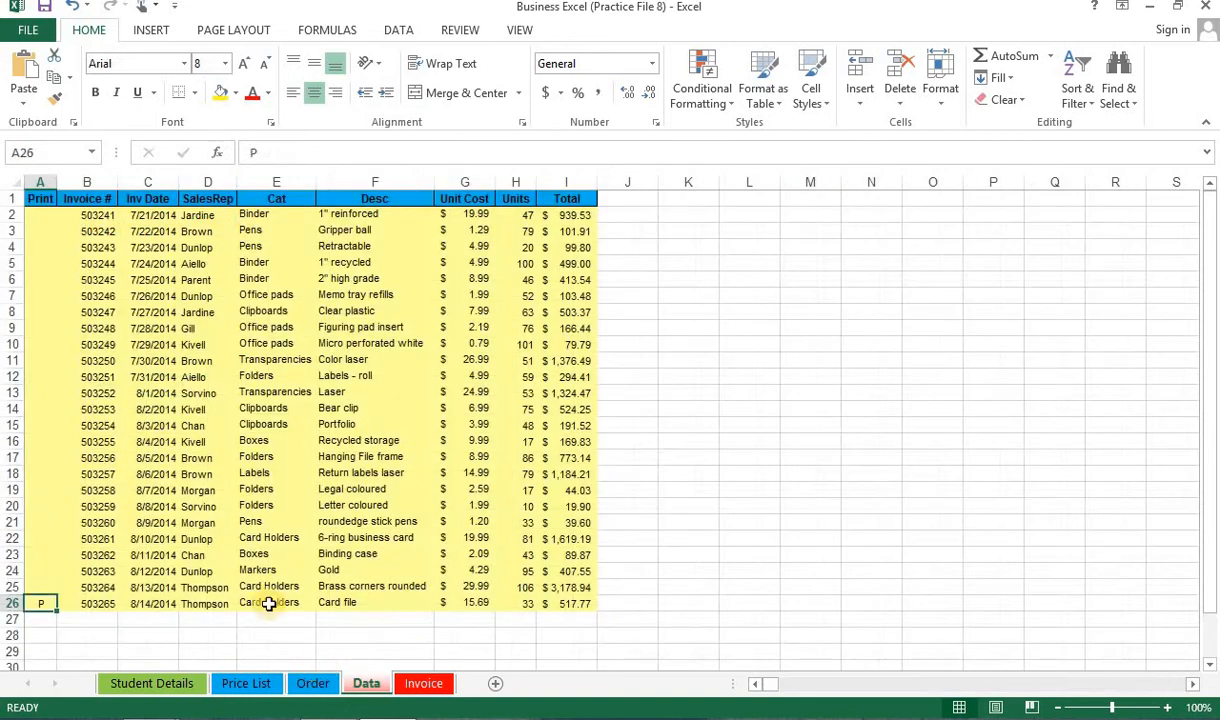
{"action": "left_click", "coordinate": [97, 217]}
{"action": "left_click", "coordinate": [159, 218]}
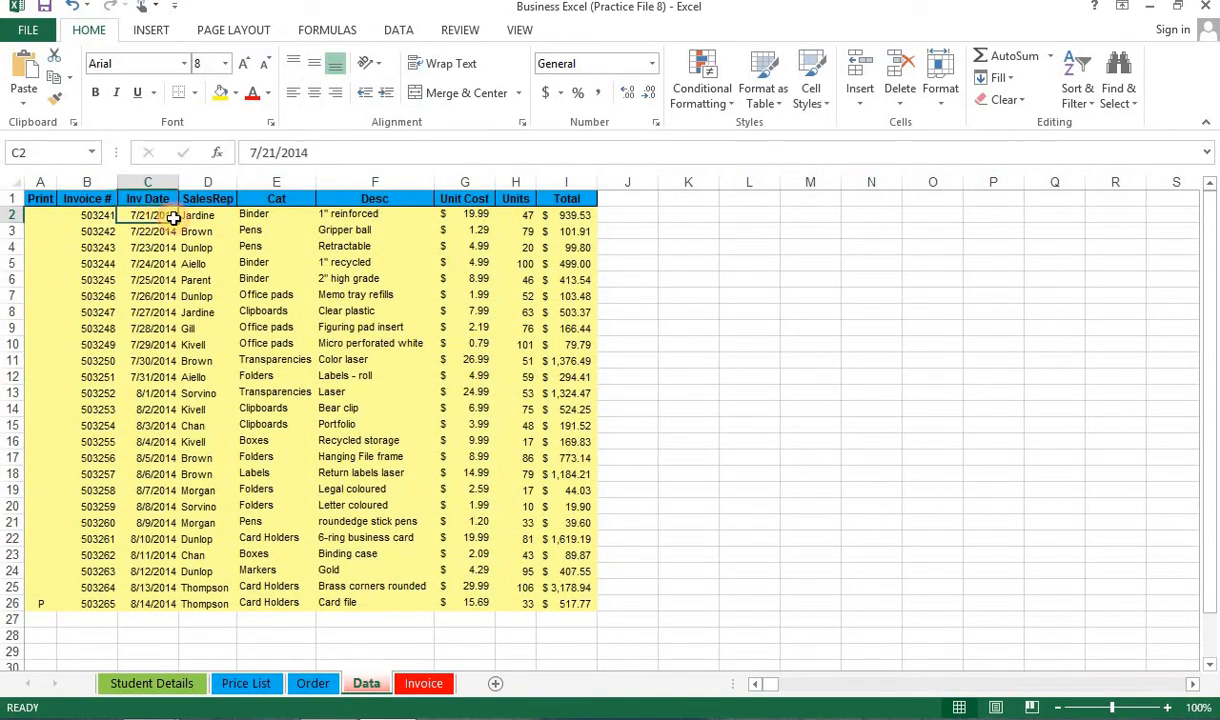
{"action": "left_click", "coordinate": [200, 213]}
{"action": "left_click", "coordinate": [256, 213]}
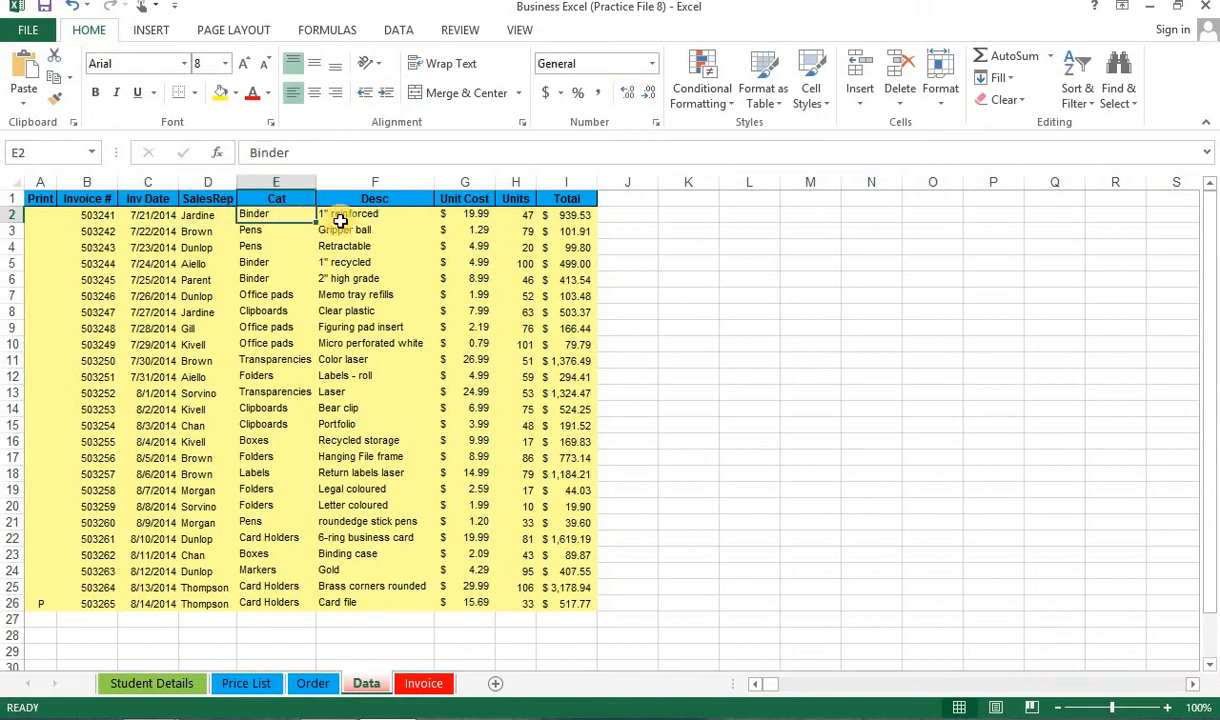
{"action": "left_click", "coordinate": [360, 213]}
{"action": "left_click", "coordinate": [474, 213]}
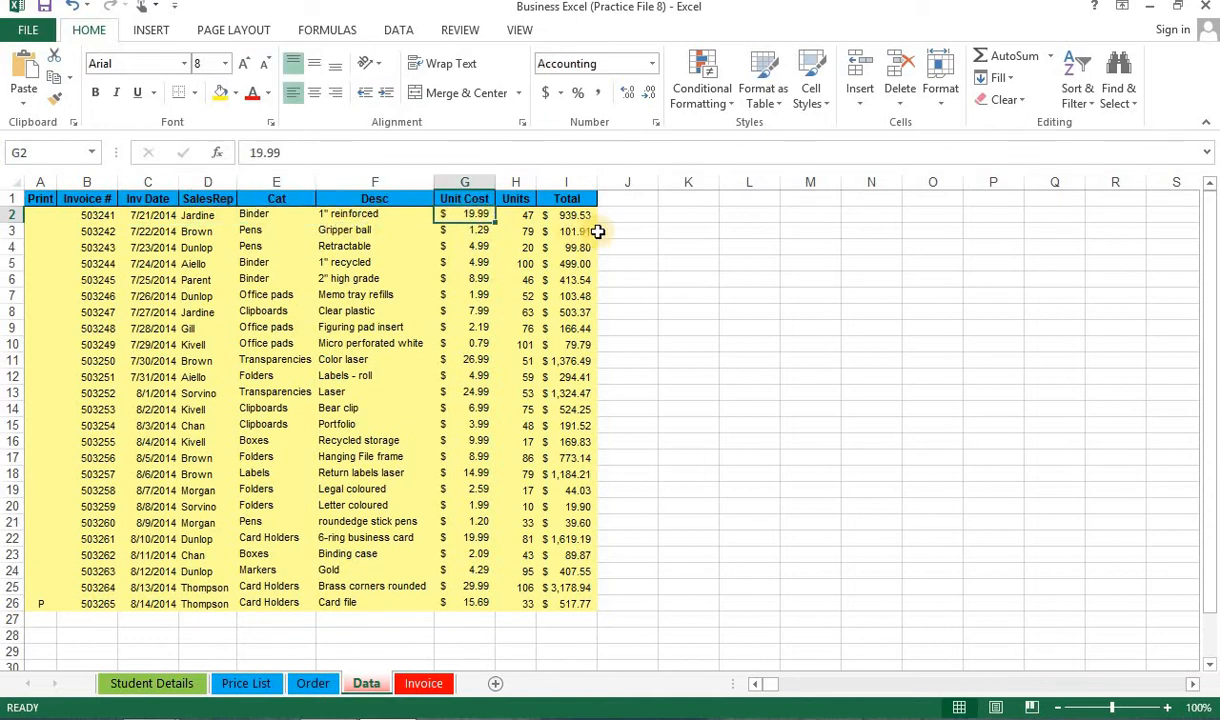
{"action": "left_click", "coordinate": [527, 214]}
{"action": "left_click", "coordinate": [560, 213]}
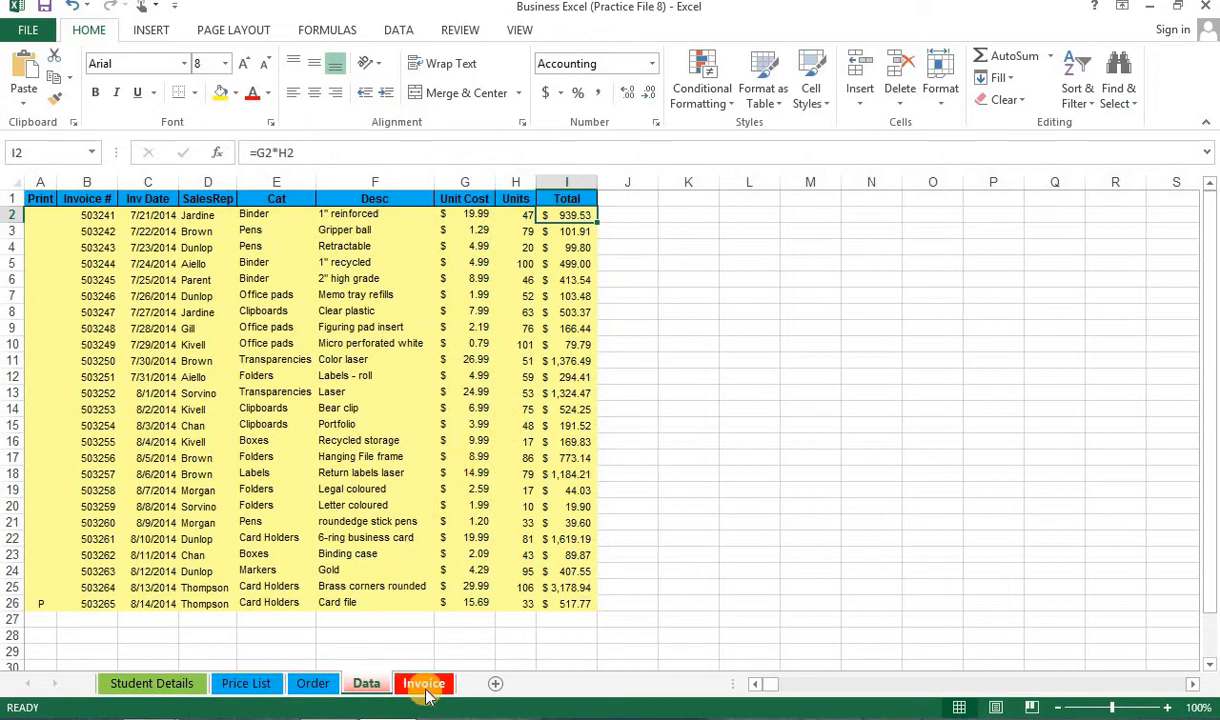
{"action": "left_click", "coordinate": [100, 217]}
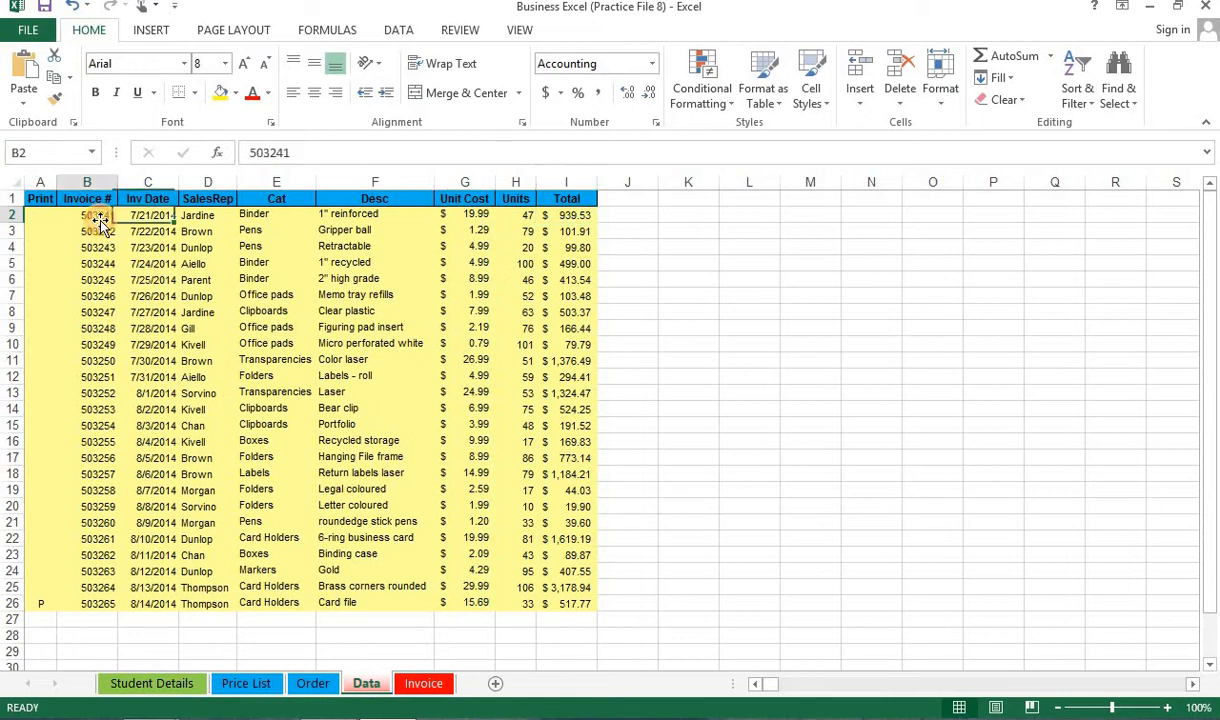
{"action": "left_click", "coordinate": [165, 215]}
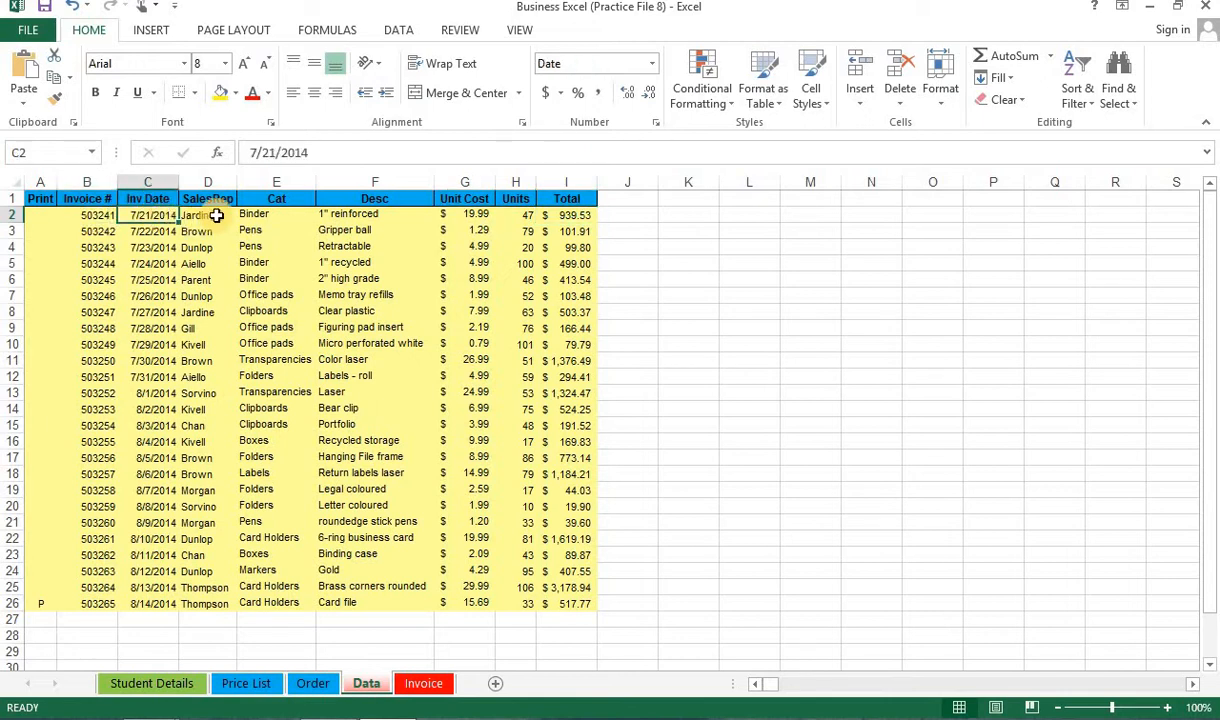
{"action": "left_click", "coordinate": [212, 217]}
{"action": "left_click", "coordinate": [268, 218]}
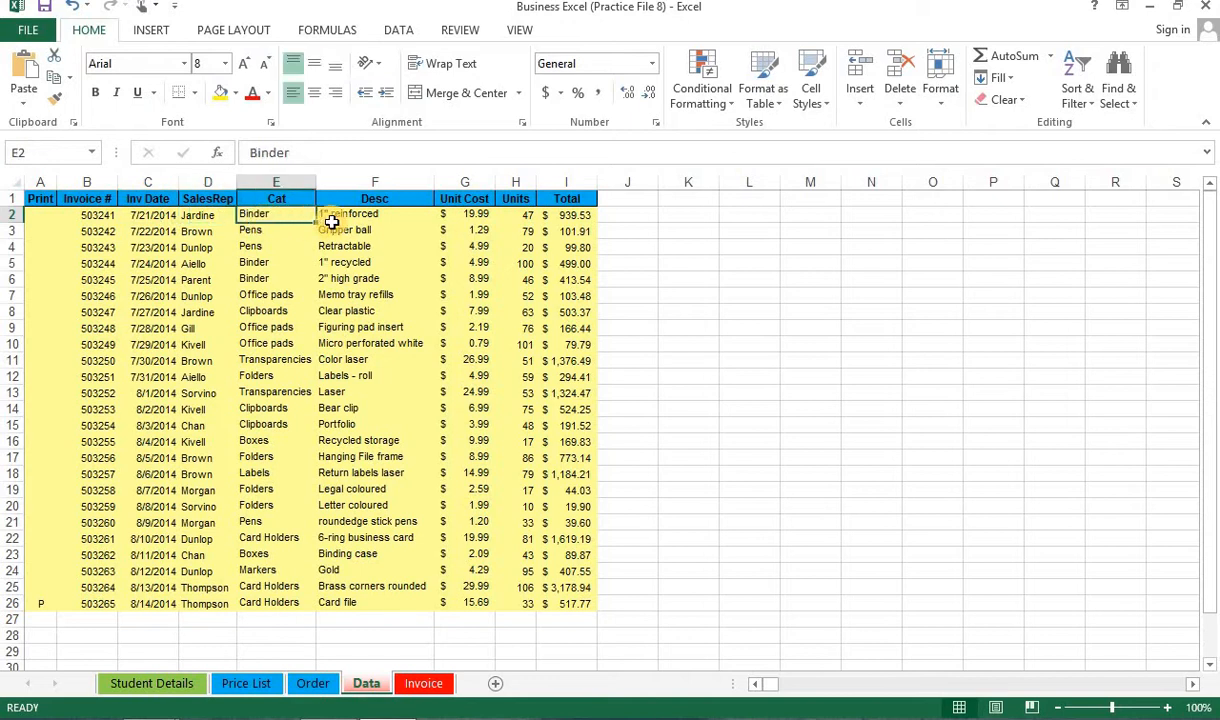
{"action": "left_click", "coordinate": [345, 216]}
{"action": "left_click", "coordinate": [480, 215]}
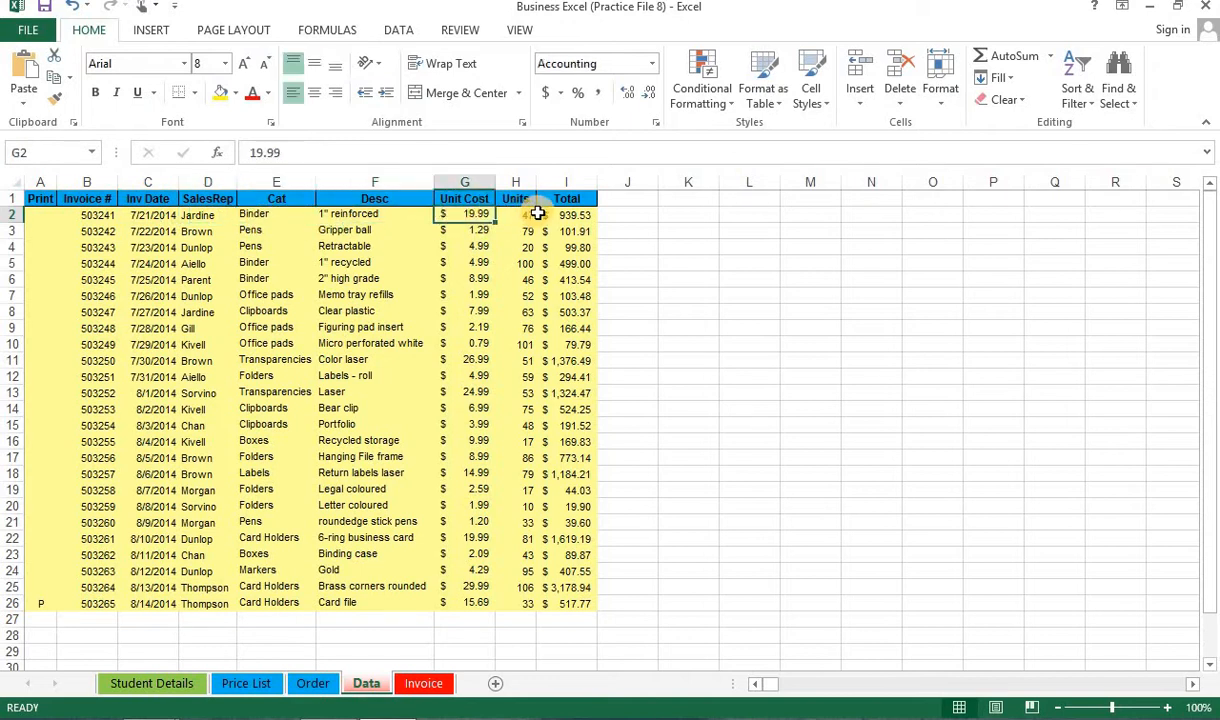
{"action": "left_click", "coordinate": [533, 213]}
{"action": "left_click", "coordinate": [566, 216]}
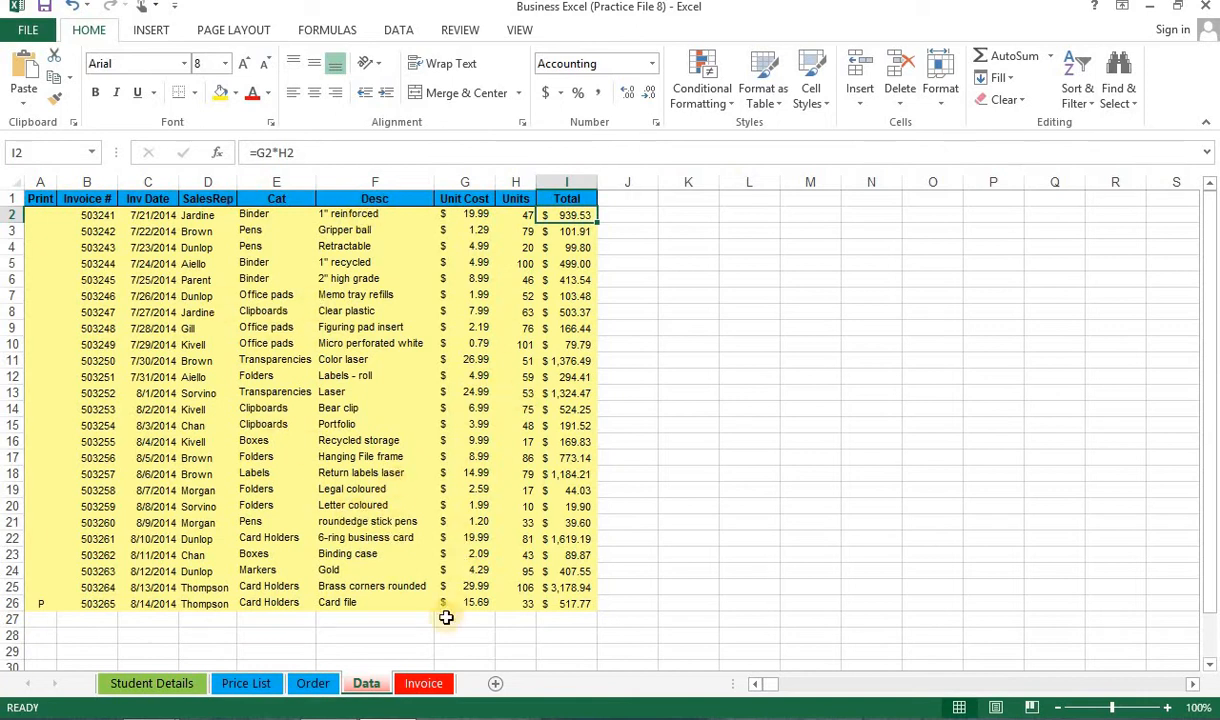
Step: Examine the lookup formulas behind the invoice number in C5 and the date in F5 on the Invoice sheet
{"action": "left_click", "coordinate": [424, 684]}
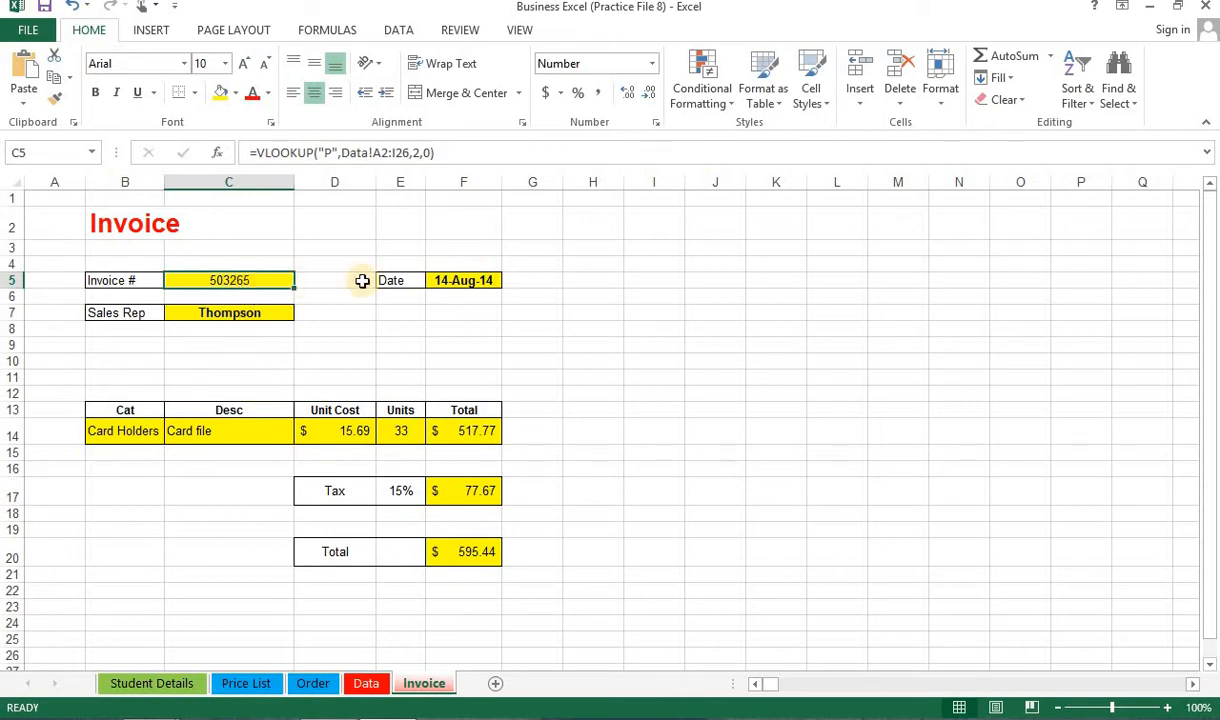
{"action": "left_click", "coordinate": [458, 282]}
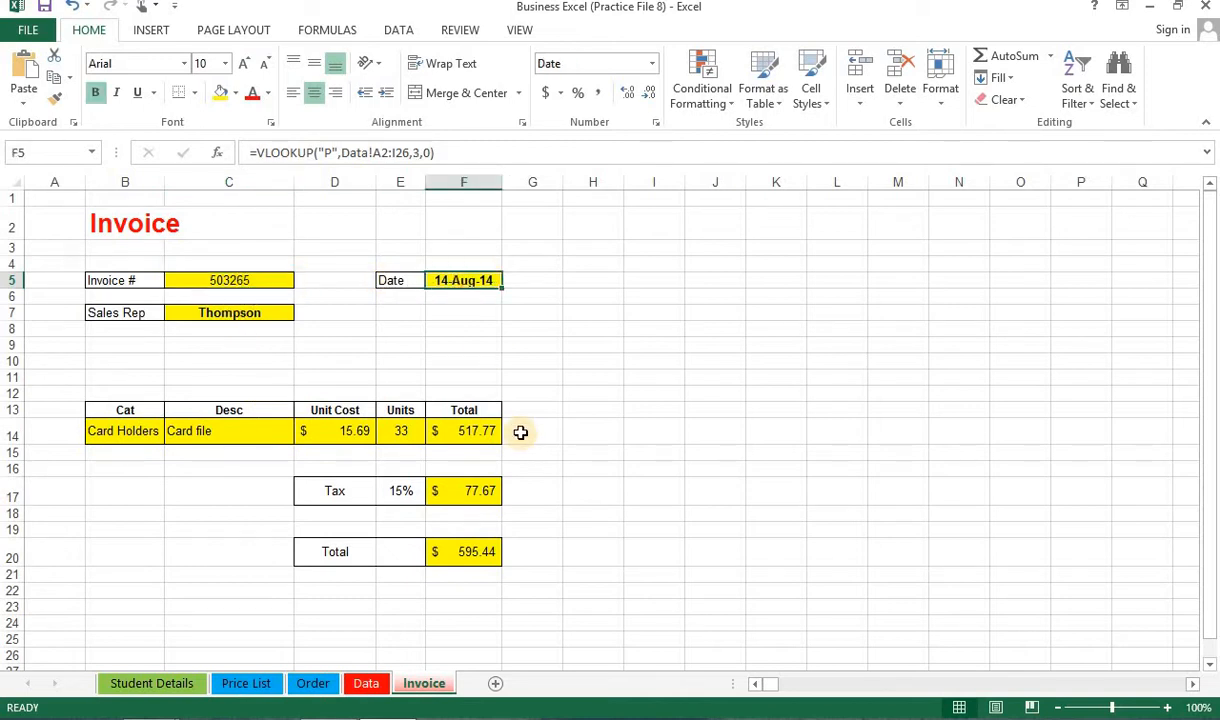
{"action": "key", "text": "Left"}
{"action": "key", "text": "Left"}
{"action": "key", "text": "Left"}
{"action": "key", "text": "Left"}
{"action": "key", "text": "Right"}
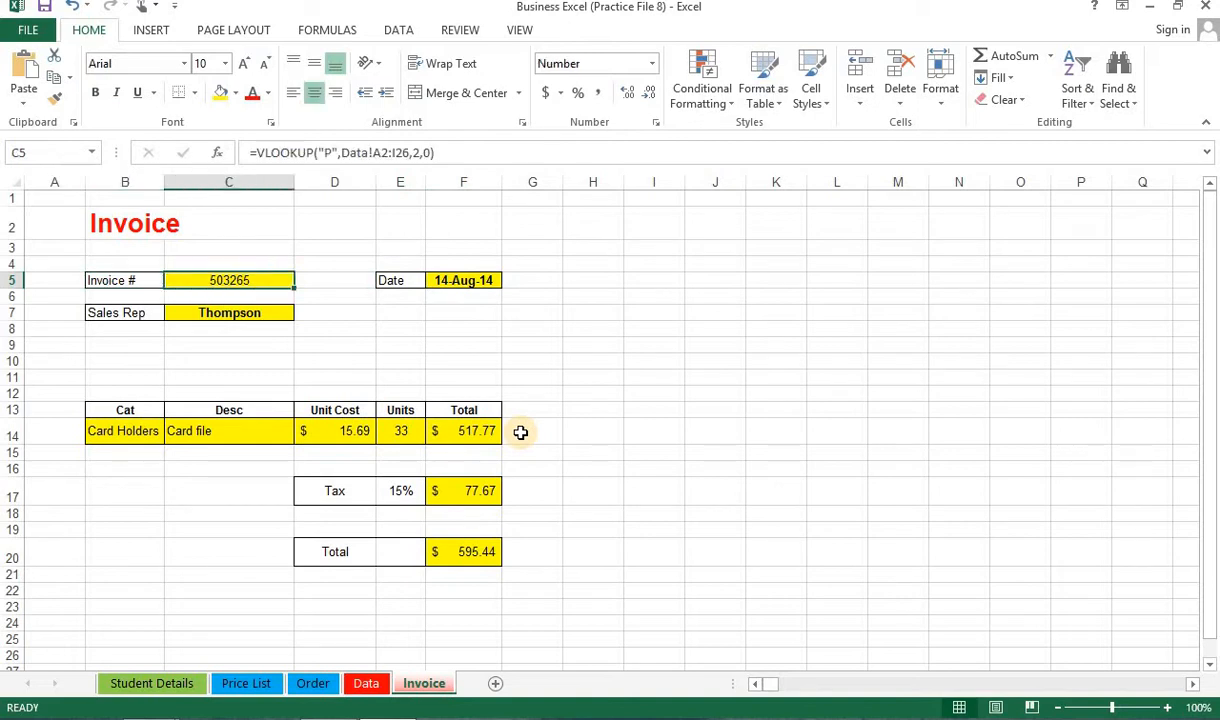
Step: Move the print mark P on the Data sheet from A26 to A2, leaving A26 empty
{"action": "left_click", "coordinate": [368, 684]}
{"action": "left_click", "coordinate": [40, 603]}
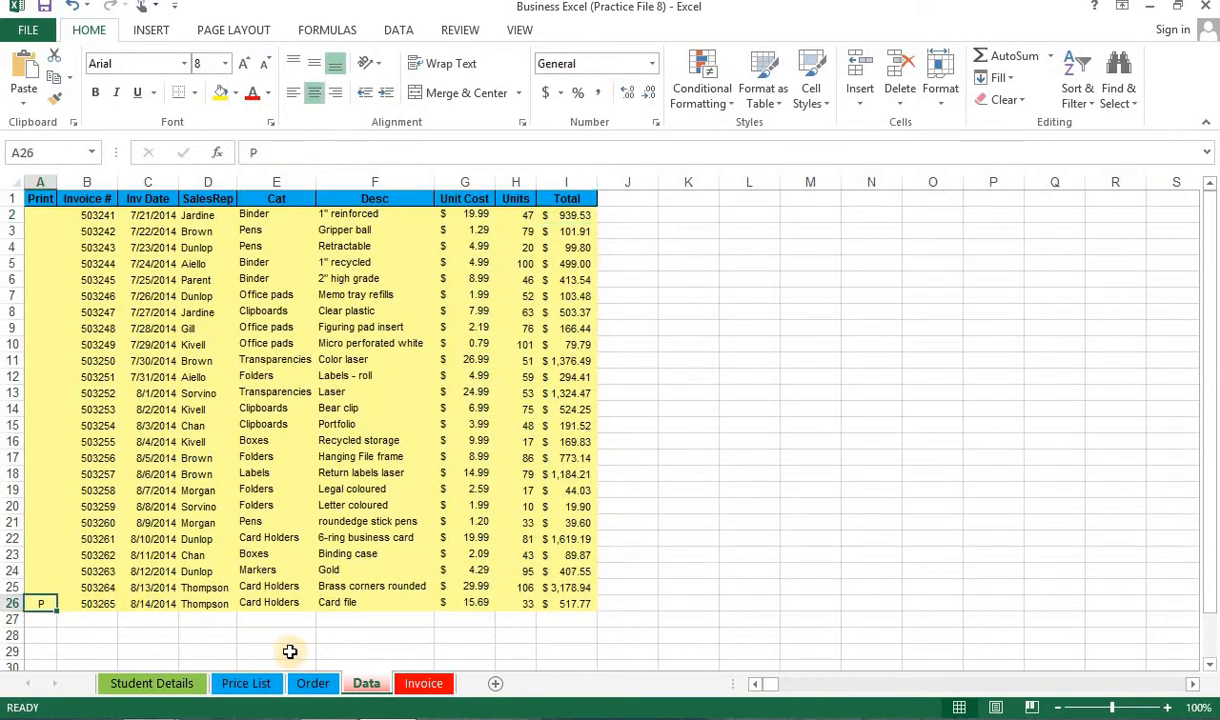
{"action": "key", "text": "ctrl+c"}
{"action": "key", "text": "Up"}
{"action": "key", "text": "Up"}
{"action": "key", "text": "Up"}
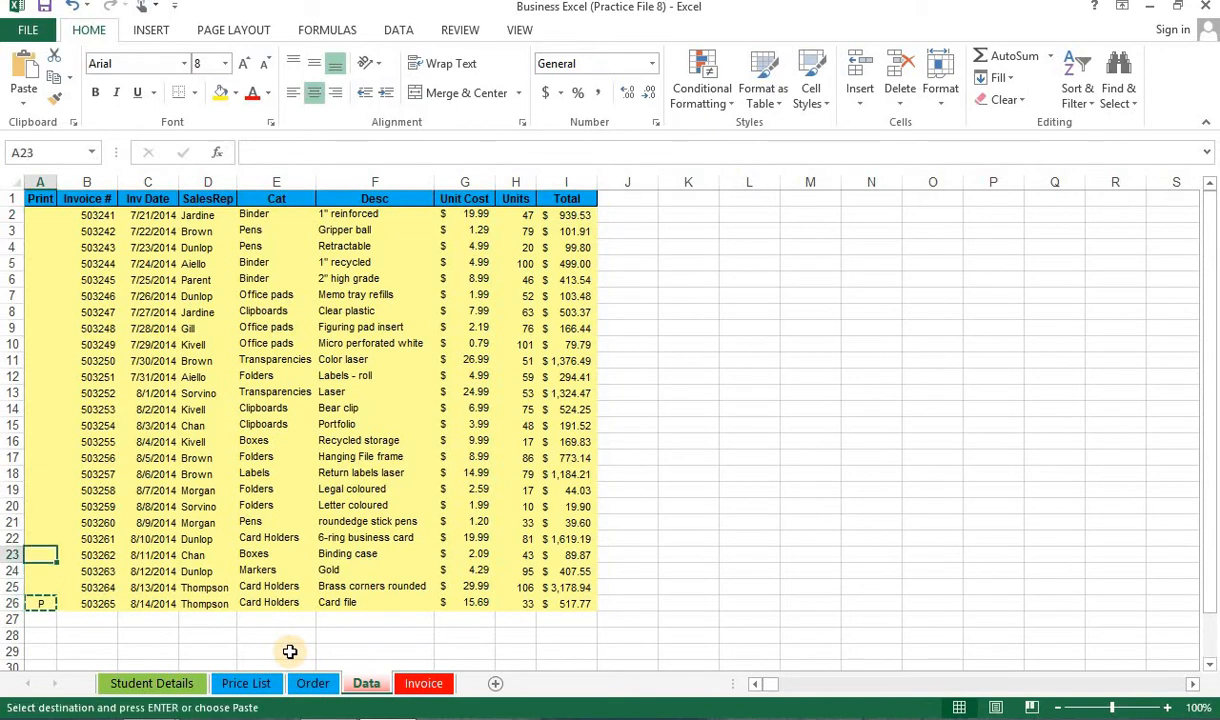
{"action": "key", "text": "ctrl+Up"}
{"action": "key", "text": "Down"}
{"action": "key", "text": "Return"}
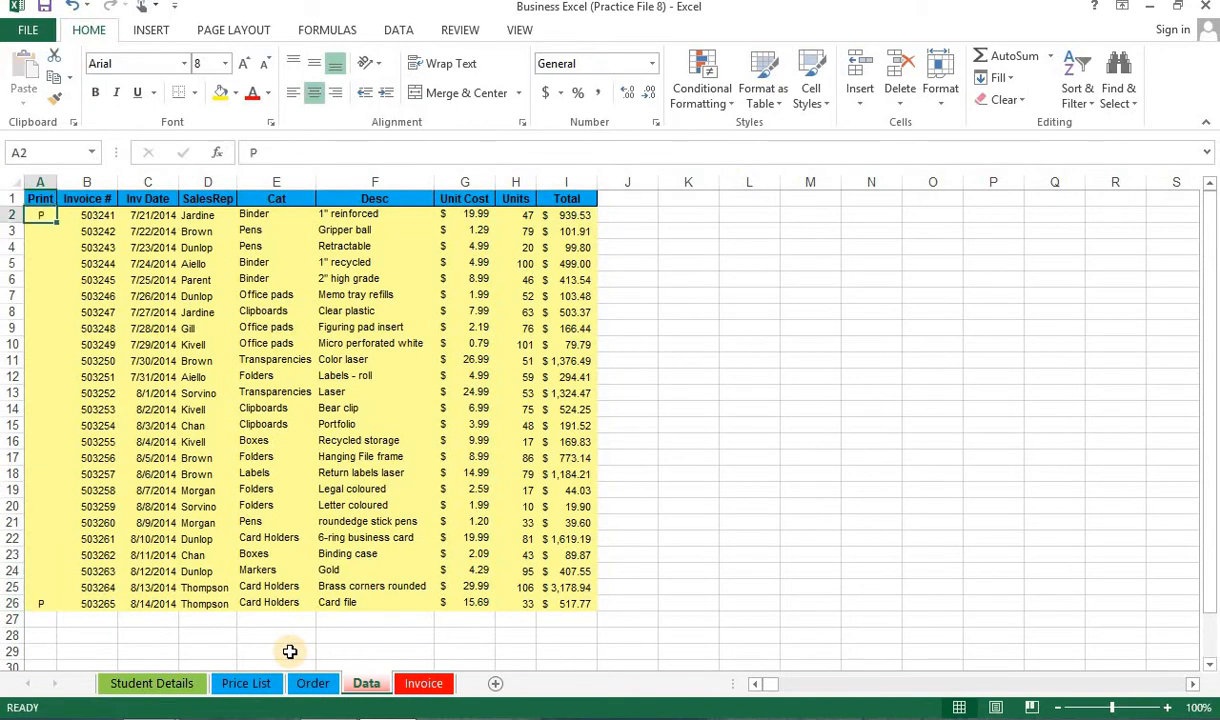
{"action": "key", "text": "ctrl+Down"}
{"action": "key", "text": "ctrl+Up"}
Step: Compare the Invoice sheet with the record marked P on the Data sheet and inspect the date formula in F5
{"action": "left_click", "coordinate": [424, 684]}
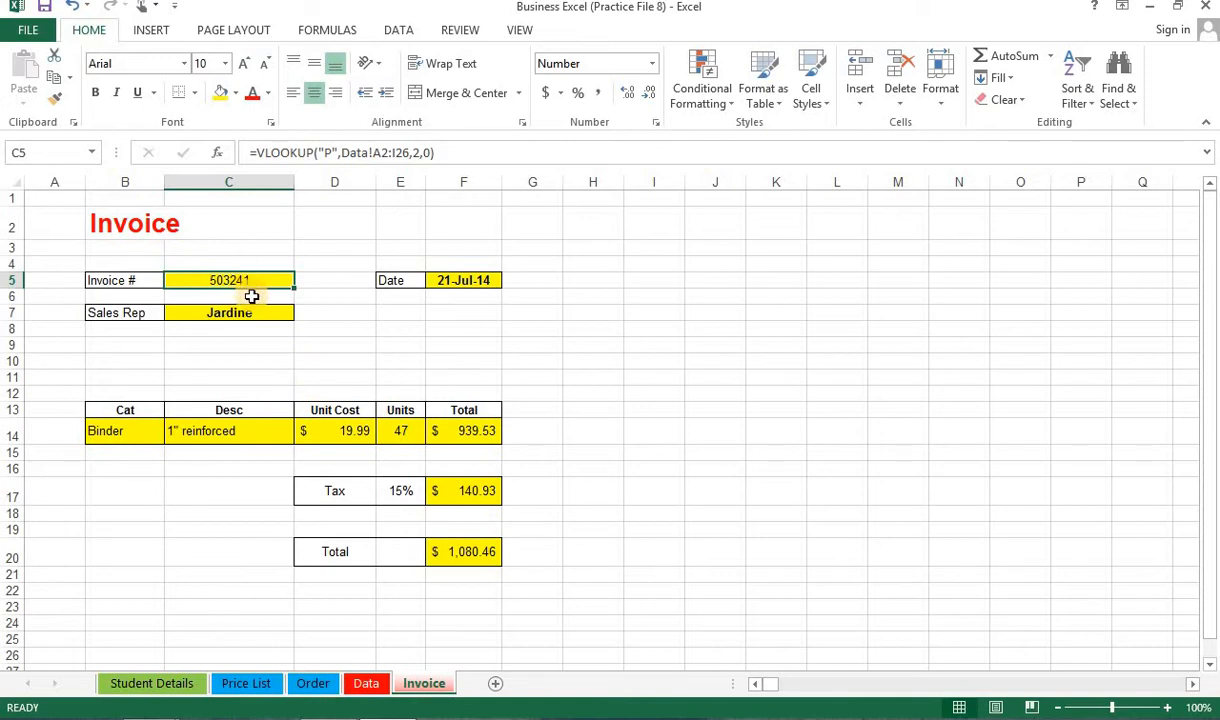
{"action": "left_click", "coordinate": [364, 683]}
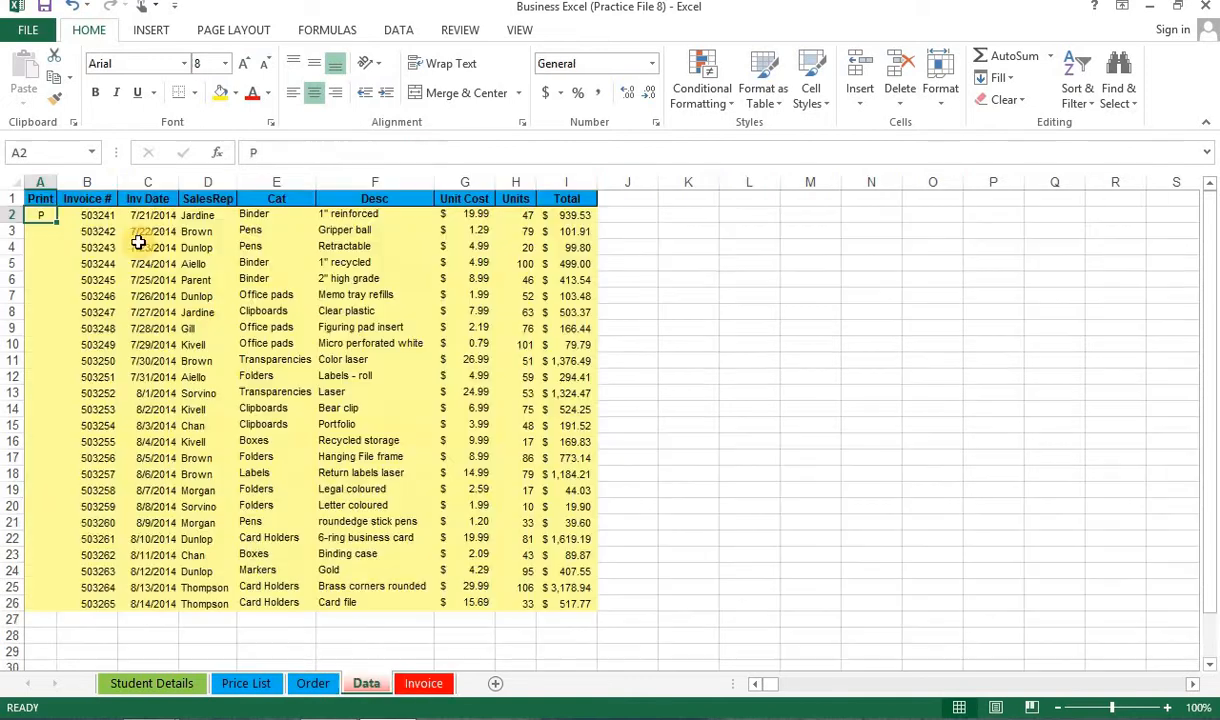
{"action": "left_click", "coordinate": [97, 215]}
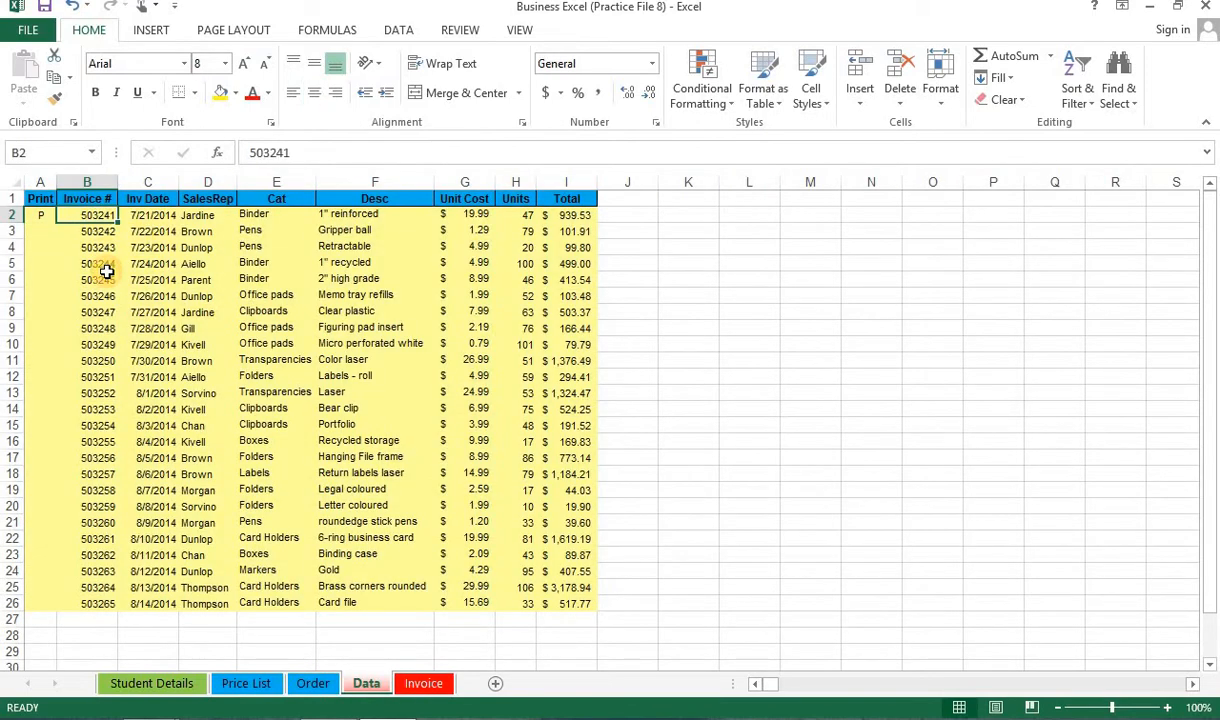
{"action": "left_click", "coordinate": [420, 683]}
{"action": "left_click", "coordinate": [460, 280]}
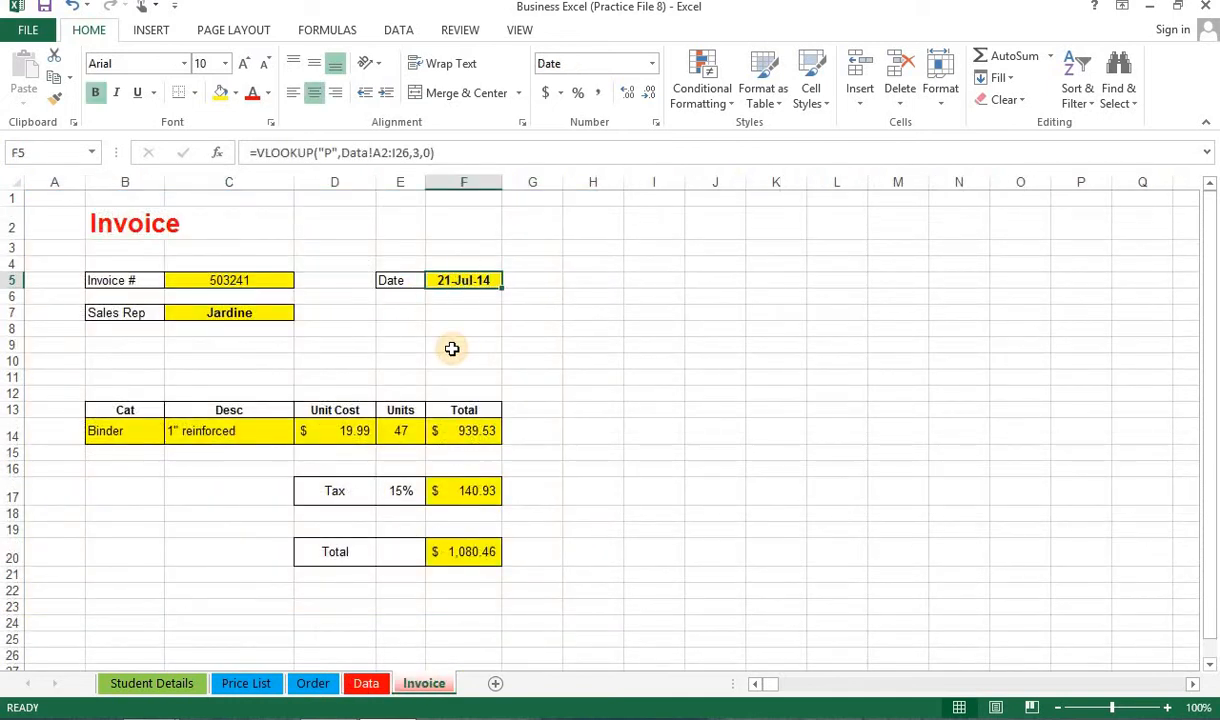
{"action": "key", "text": "F2"}
{"action": "key", "text": "Escape"}
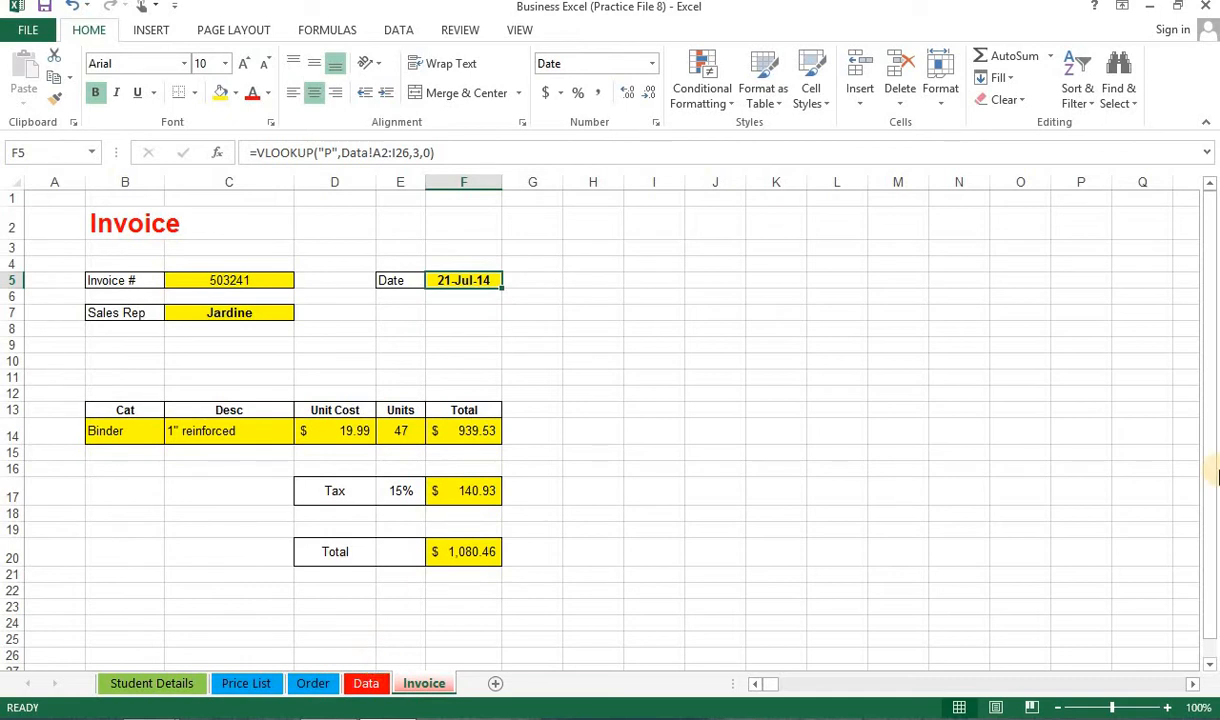
{"action": "key", "text": "F2"}
{"action": "key", "text": "Escape"}
Step: Inspect the lookup formulas for Cat, Desc, Unit Cost, Units and Total in row 14 of the Invoice sheet
{"action": "key", "text": "Down"}
{"action": "key", "text": "Down"}
{"action": "key", "text": "Down"}
{"action": "key", "text": "Down"}
{"action": "key", "text": "Down"}
{"action": "key", "text": "Down"}
{"action": "key", "text": "Down"}
{"action": "key", "text": "Down"}
{"action": "key", "text": "Down"}
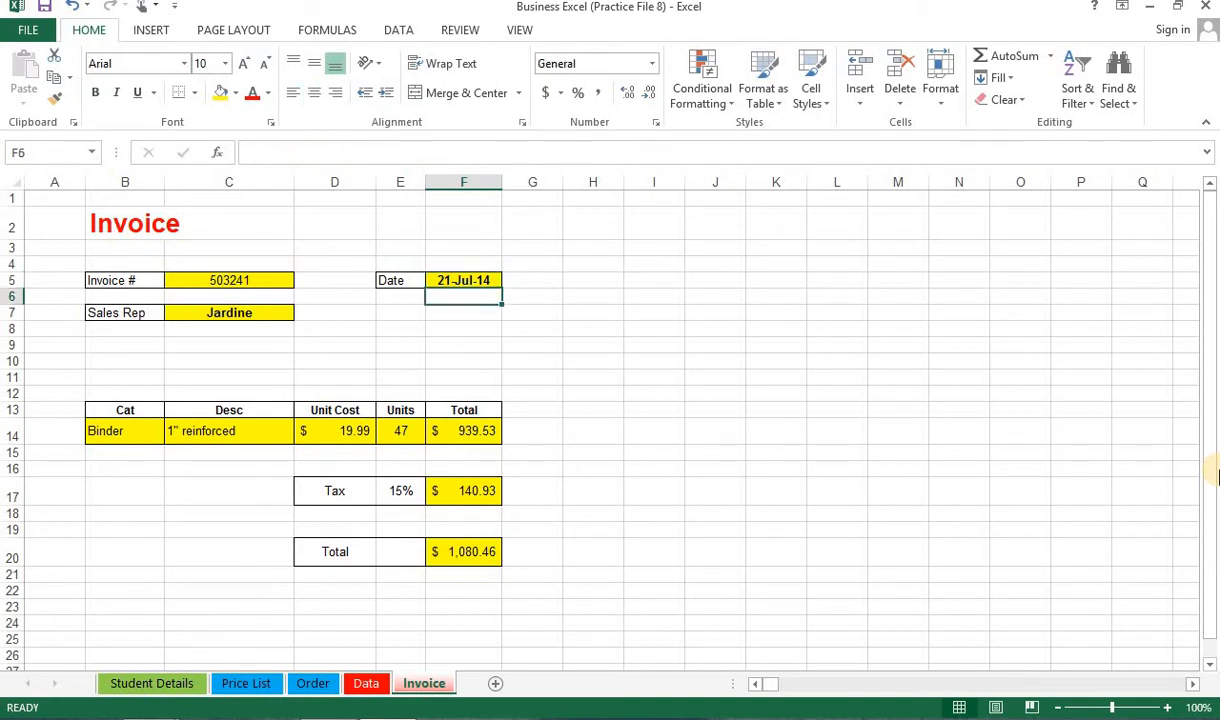
{"action": "key", "text": "Left"}
{"action": "key", "text": "Left"}
{"action": "key", "text": "Left"}
{"action": "key", "text": "Left"}
{"action": "key", "text": "Left"}
{"action": "key", "text": "Right"}
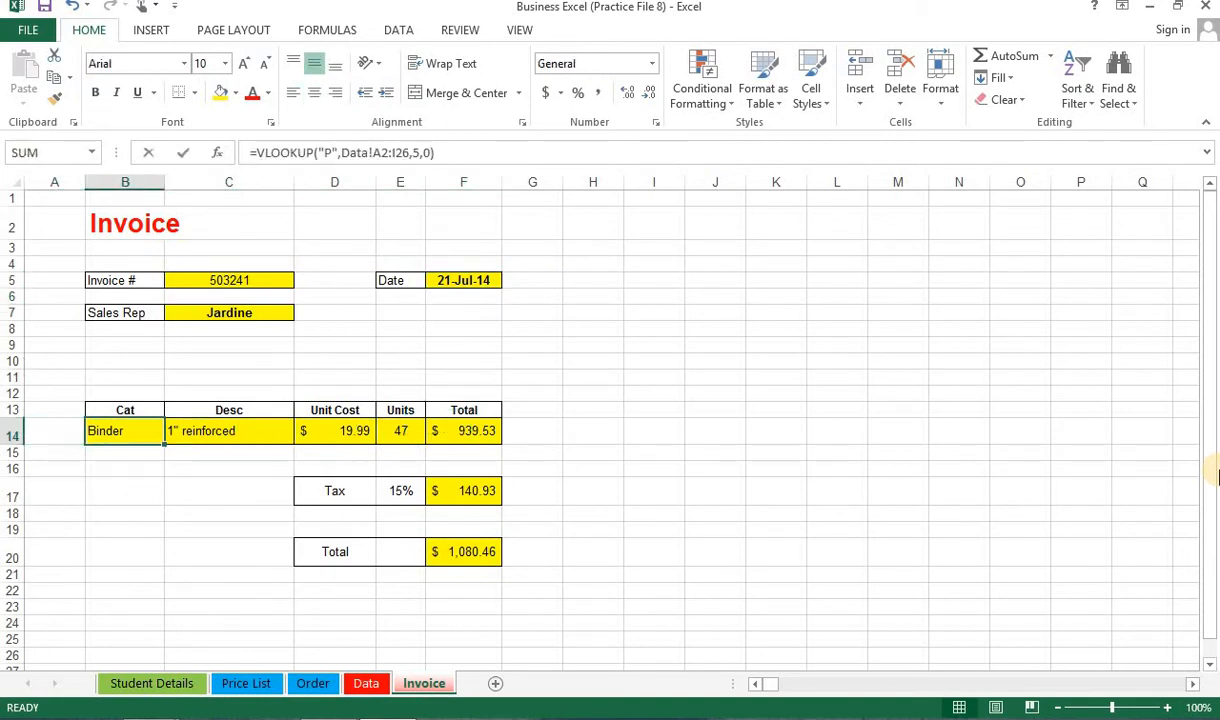
{"action": "key", "text": "F2"}
{"action": "key", "text": "Escape"}
{"action": "key", "text": "Right"}
{"action": "key", "text": "F2"}
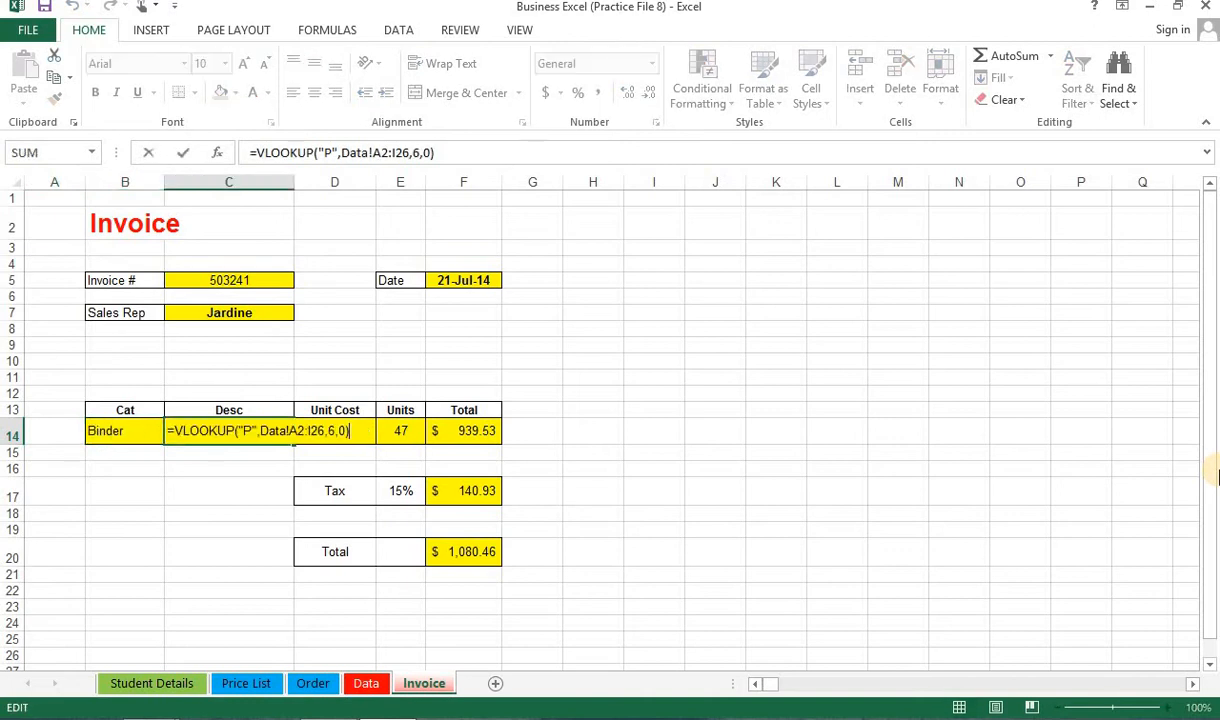
{"action": "key", "text": "Escape"}
{"action": "key", "text": "Right"}
{"action": "key", "text": "F2"}
{"action": "key", "text": "Escape"}
{"action": "key", "text": "Right"}
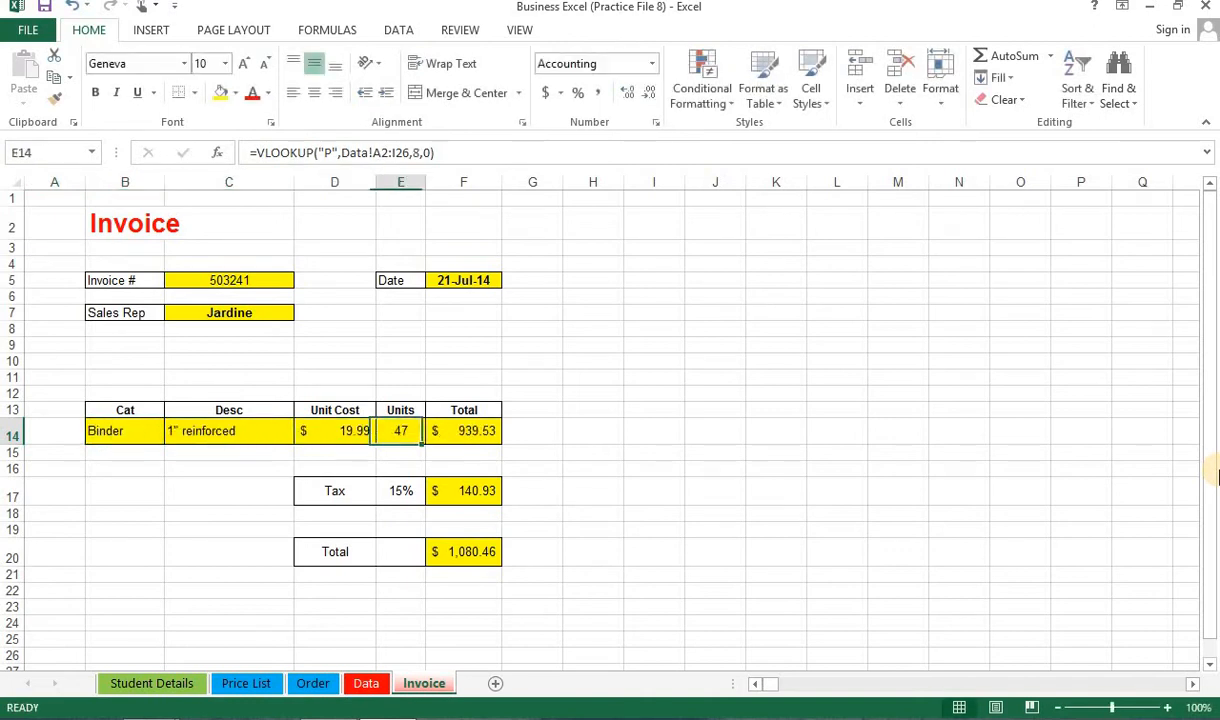
{"action": "key", "text": "F2"}
{"action": "key", "text": "Escape"}
{"action": "key", "text": "Right"}
{"action": "key", "text": "F2"}
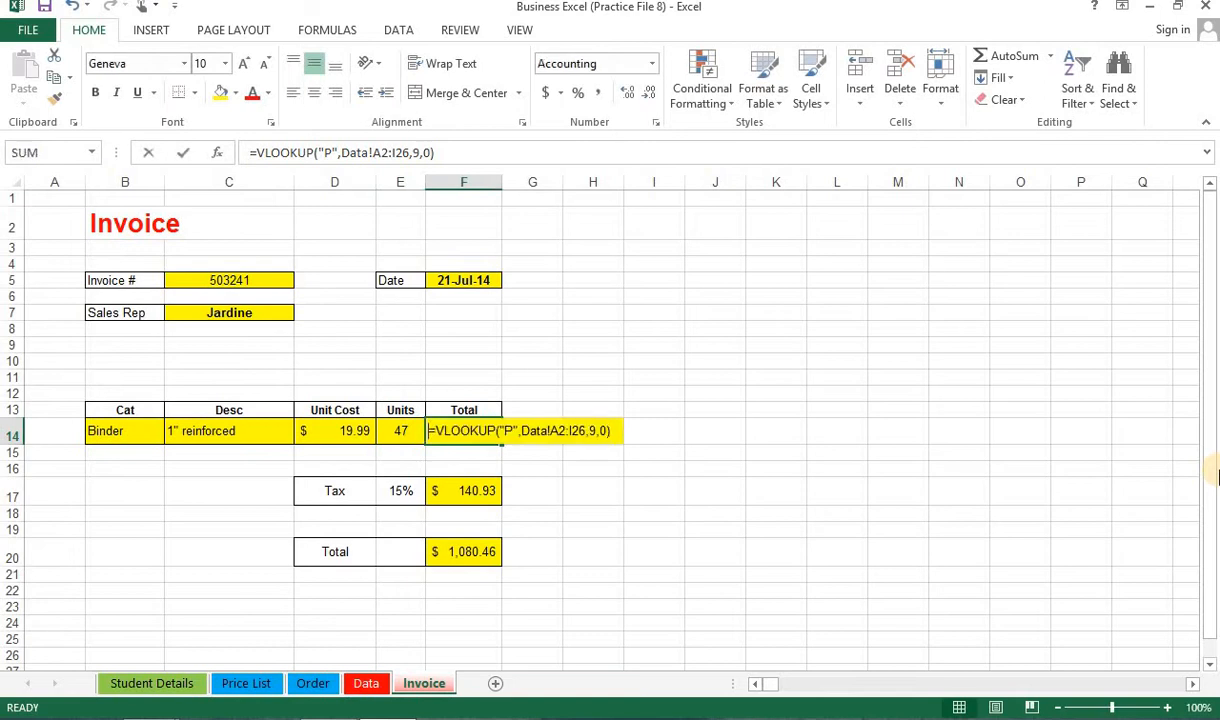
{"action": "key", "text": "Escape"}
Step: Examine how the invoice's final total in F20 is calculated from the item total and tax
{"action": "key", "text": "Down"}
{"action": "key", "text": "Down"}
{"action": "key", "text": "Down"}
{"action": "key", "text": "Down"}
{"action": "key", "text": "Down"}
{"action": "key", "text": "Down"}
{"action": "key", "text": "Down"}
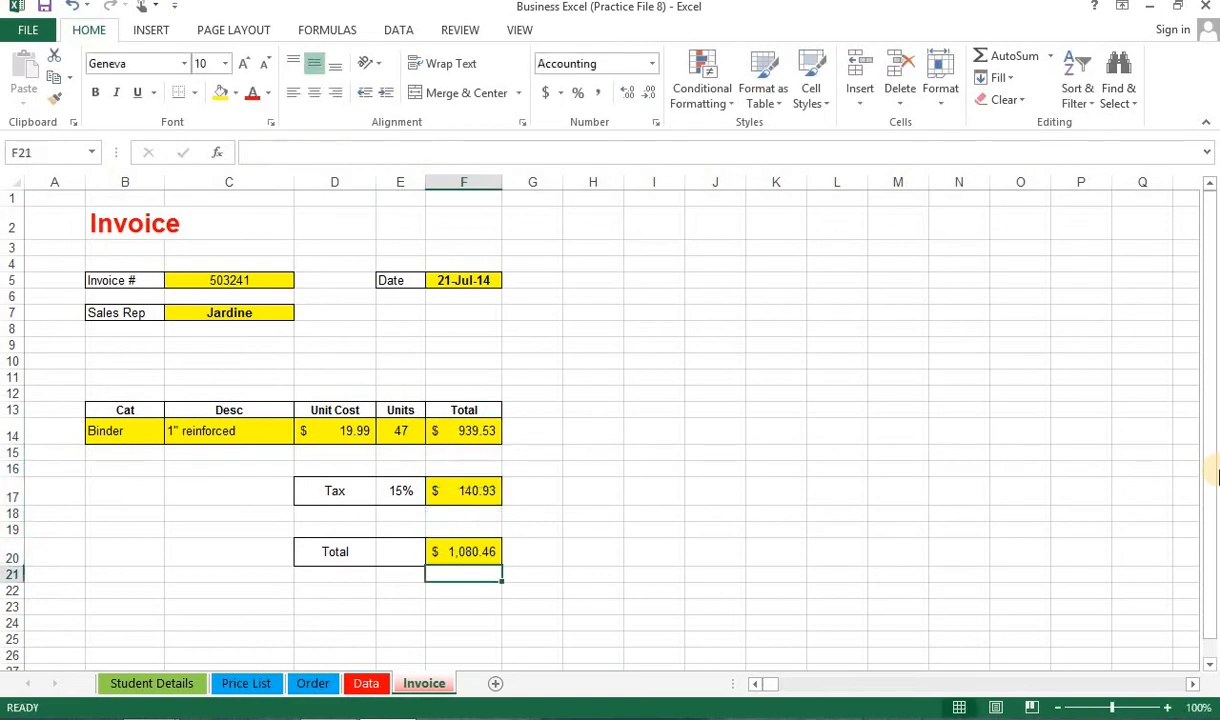
{"action": "key", "text": "Up"}
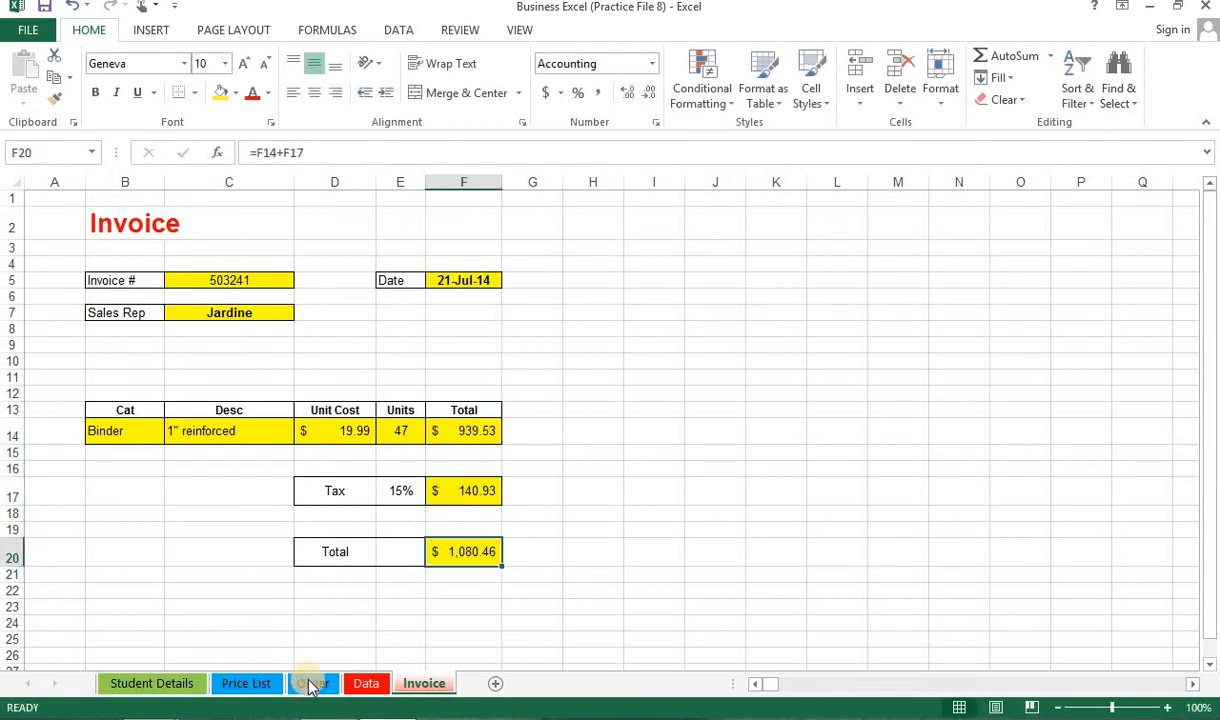
Step: Revisit the Data sheet and review the column numbers used by the Invoice sheet's lookup formulas in F5 and C14:F14
{"action": "left_click", "coordinate": [366, 683]}
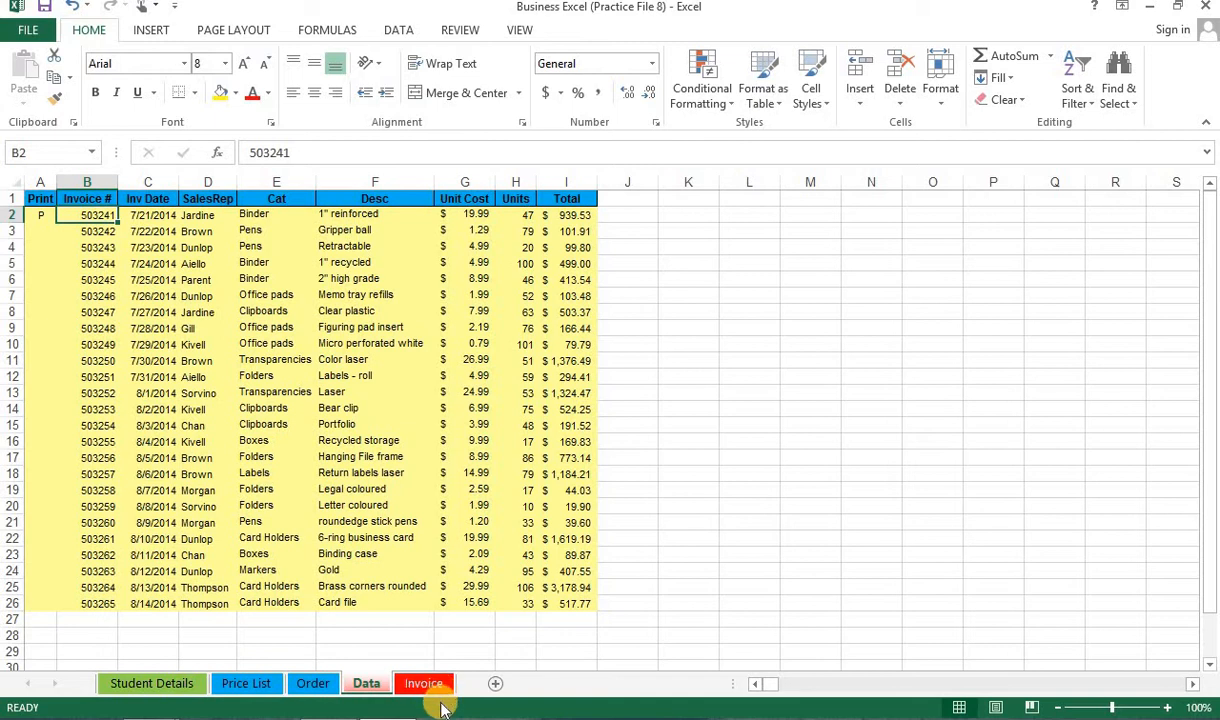
{"action": "key", "text": "ctrl+Page_Down"}
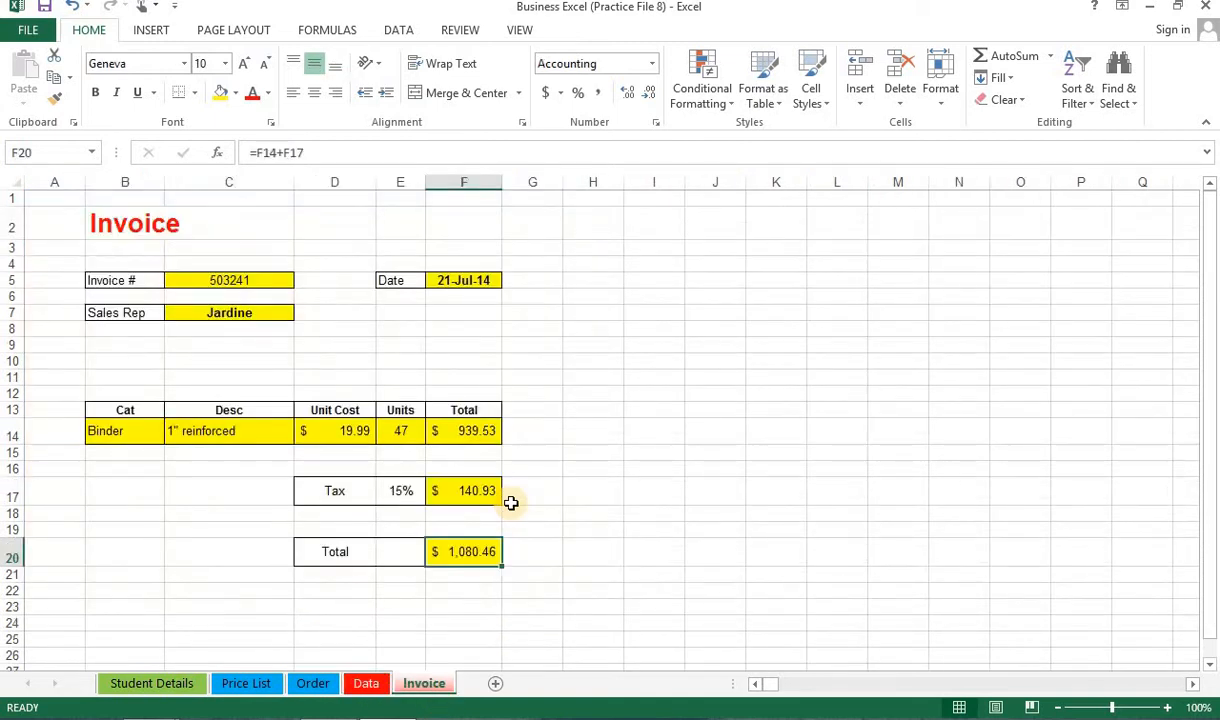
{"action": "key", "text": "Up"}
{"action": "key", "text": "Up"}
{"action": "key", "text": "Up"}
{"action": "key", "text": "Up"}
{"action": "key", "text": "Up"}
{"action": "key", "text": "Up"}
{"action": "key", "text": "Up"}
{"action": "key", "text": "Up"}
{"action": "key", "text": "Up"}
{"action": "key", "text": "Up"}
{"action": "key", "text": "Up"}
{"action": "key", "text": "Up"}
{"action": "key", "text": "Up"}
{"action": "key", "text": "Up"}
{"action": "key", "text": "Up"}
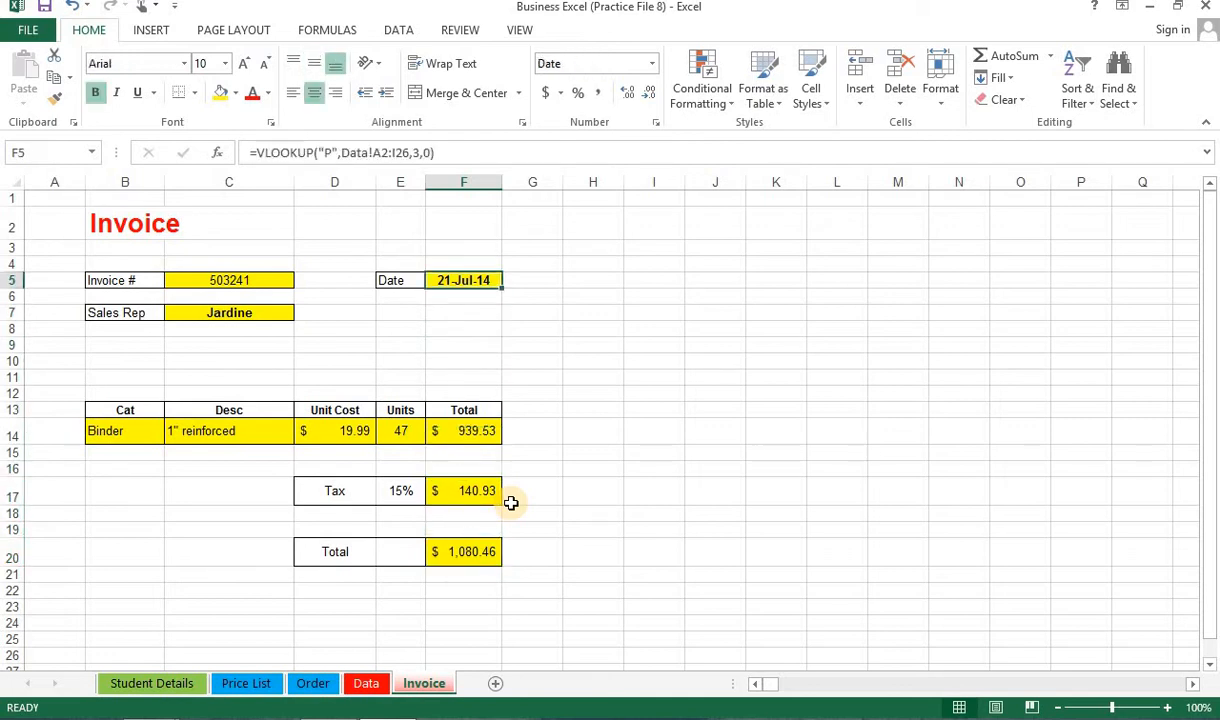
{"action": "key", "text": "Down"}
{"action": "key", "text": "Down"}
{"action": "key", "text": "Down"}
{"action": "key", "text": "Down"}
{"action": "key", "text": "Down"}
{"action": "key", "text": "Down"}
{"action": "key", "text": "Down"}
{"action": "key", "text": "Down"}
{"action": "key", "text": "Down"}
{"action": "key", "text": "Left"}
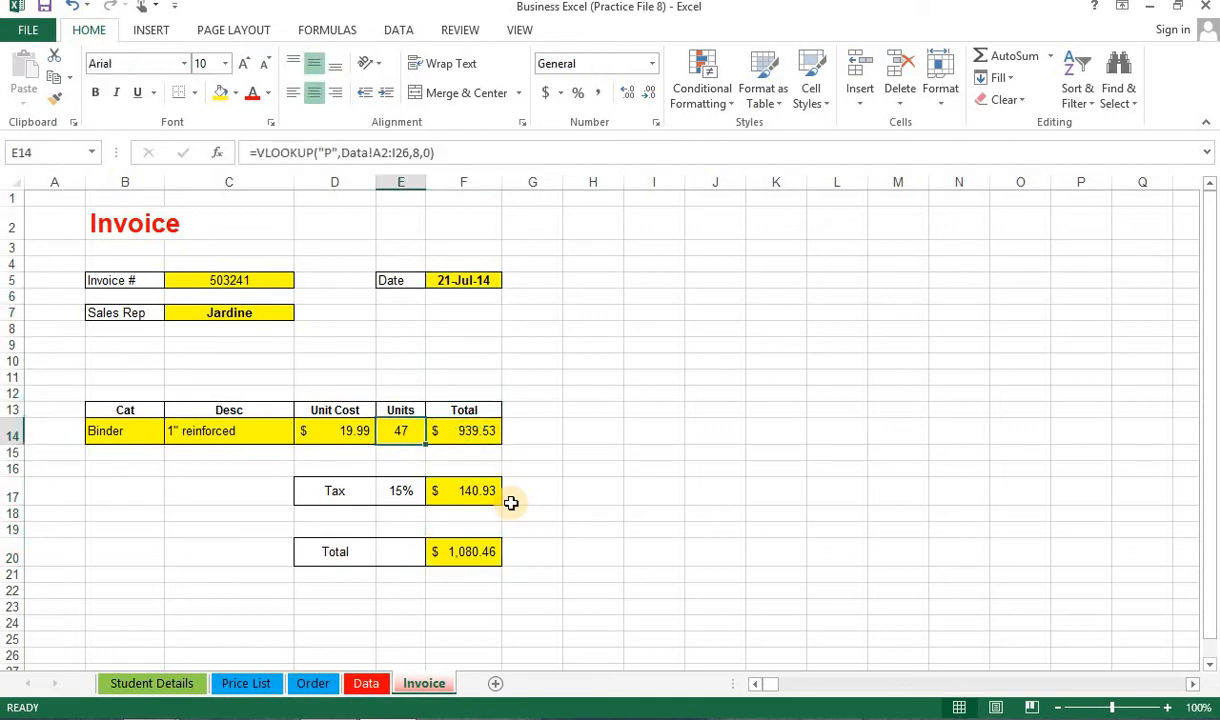
{"action": "key", "text": "Left"}
{"action": "key", "text": "Left"}
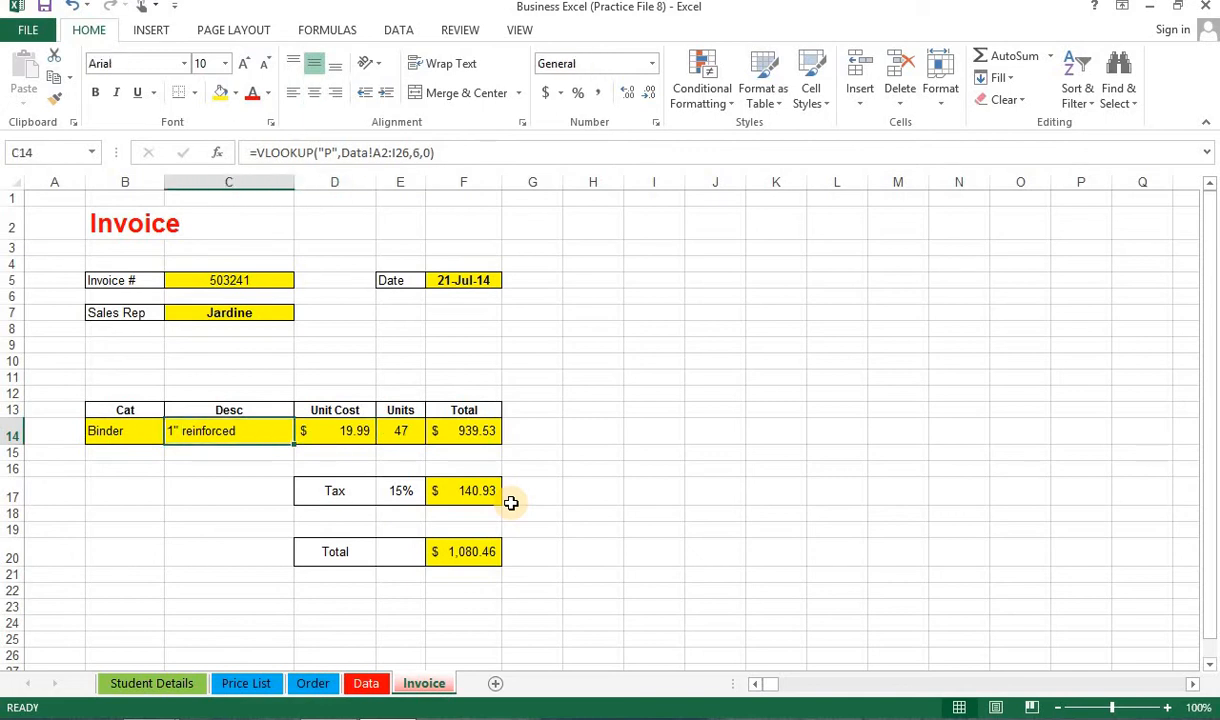
{"action": "key", "text": "Right"}
{"action": "key", "text": "Right"}
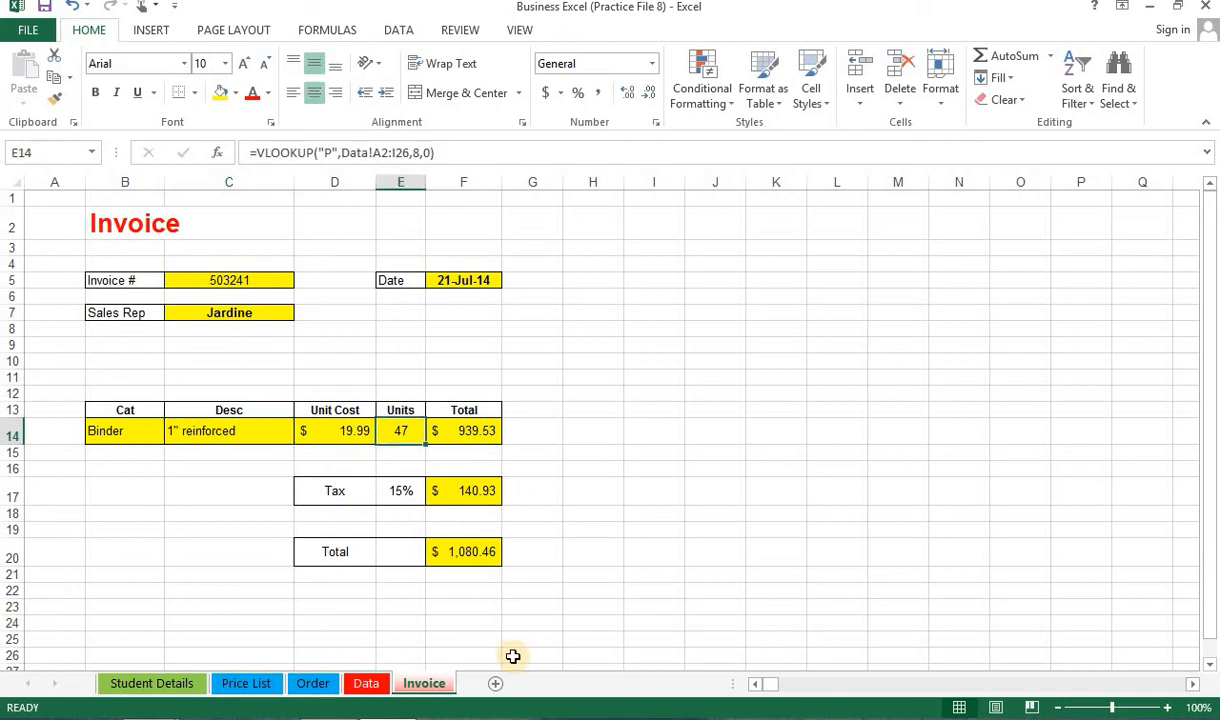
{"action": "key", "text": "Right"}
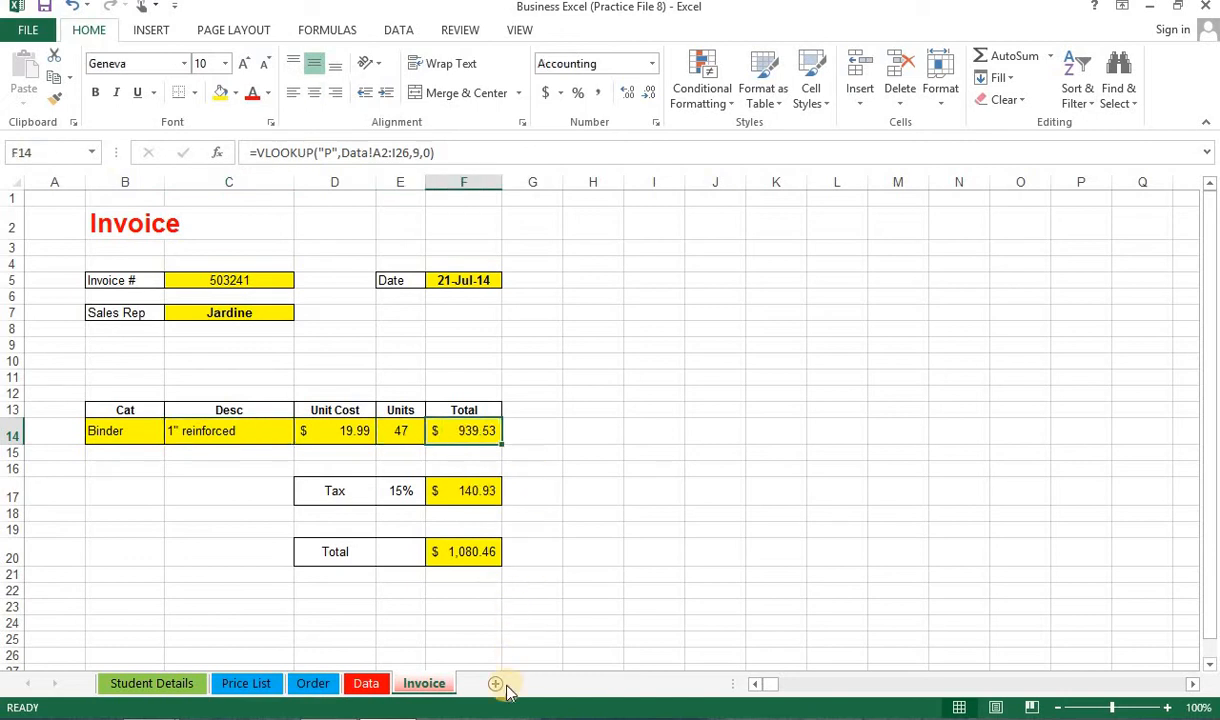
Step: Inspect the Total formula in I2 of the Data sheet and the tax and final total formulas in F17 and F20 of the Invoice sheet
{"action": "left_click", "coordinate": [366, 683]}
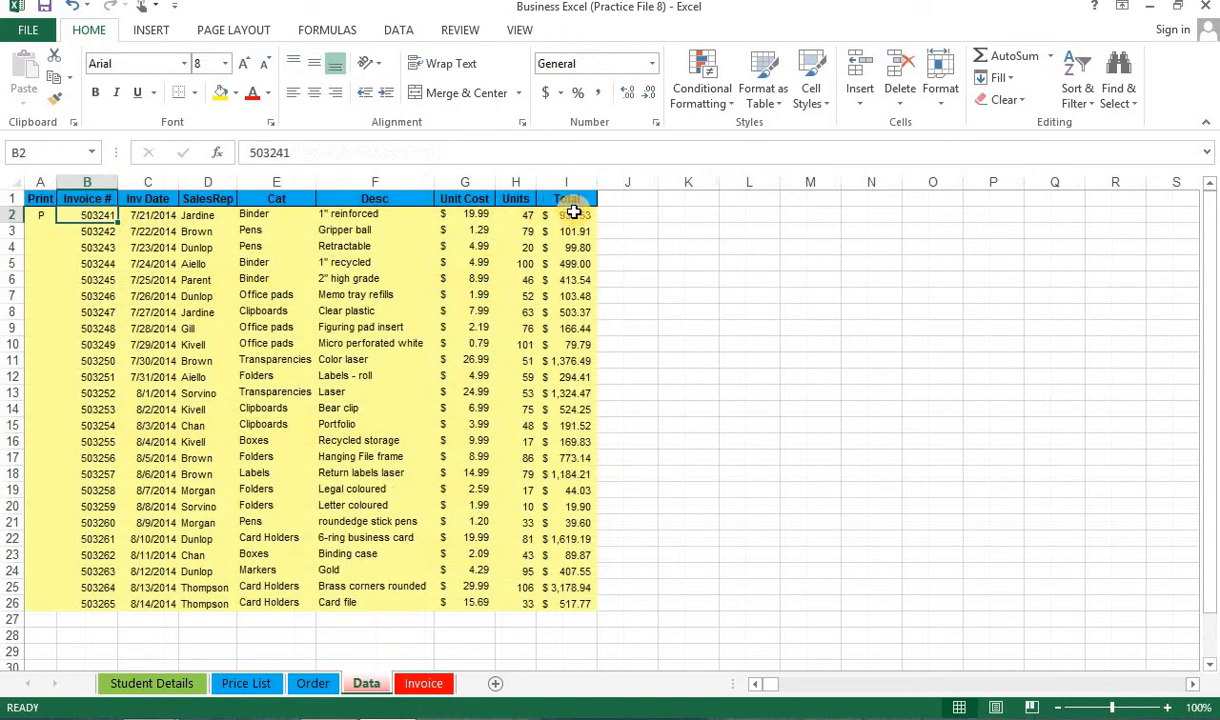
{"action": "left_click", "coordinate": [566, 215]}
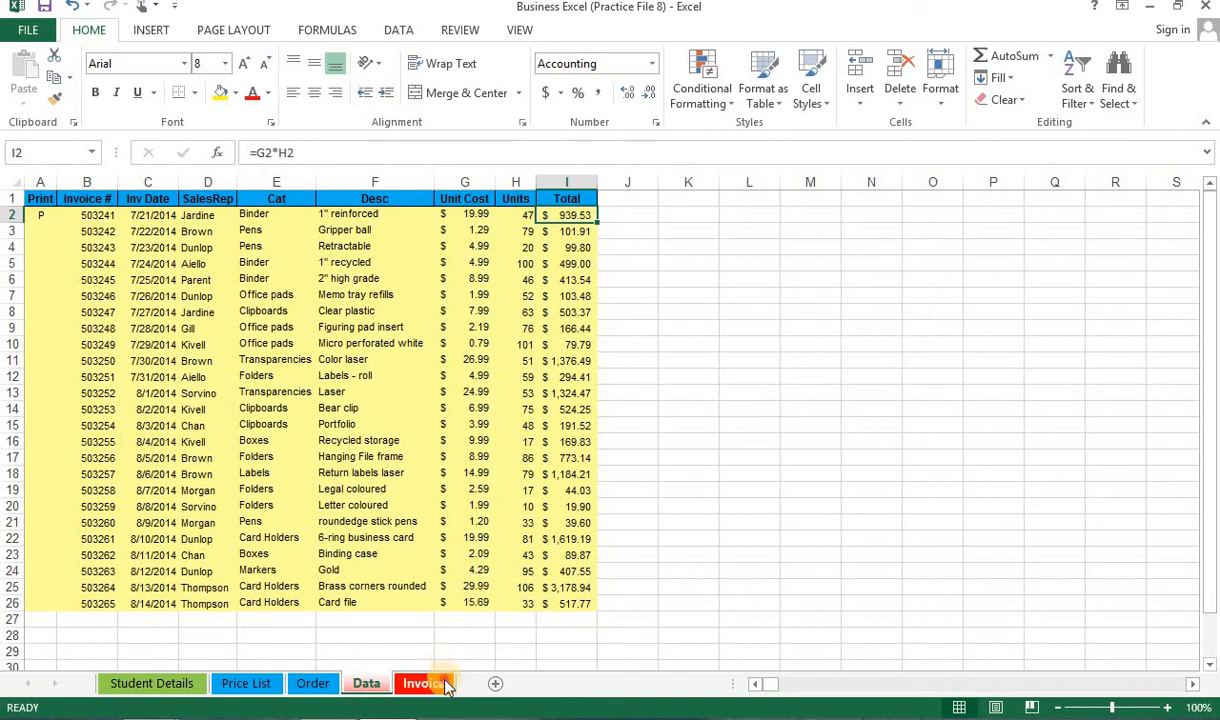
{"action": "left_click", "coordinate": [445, 680]}
{"action": "left_click", "coordinate": [474, 493]}
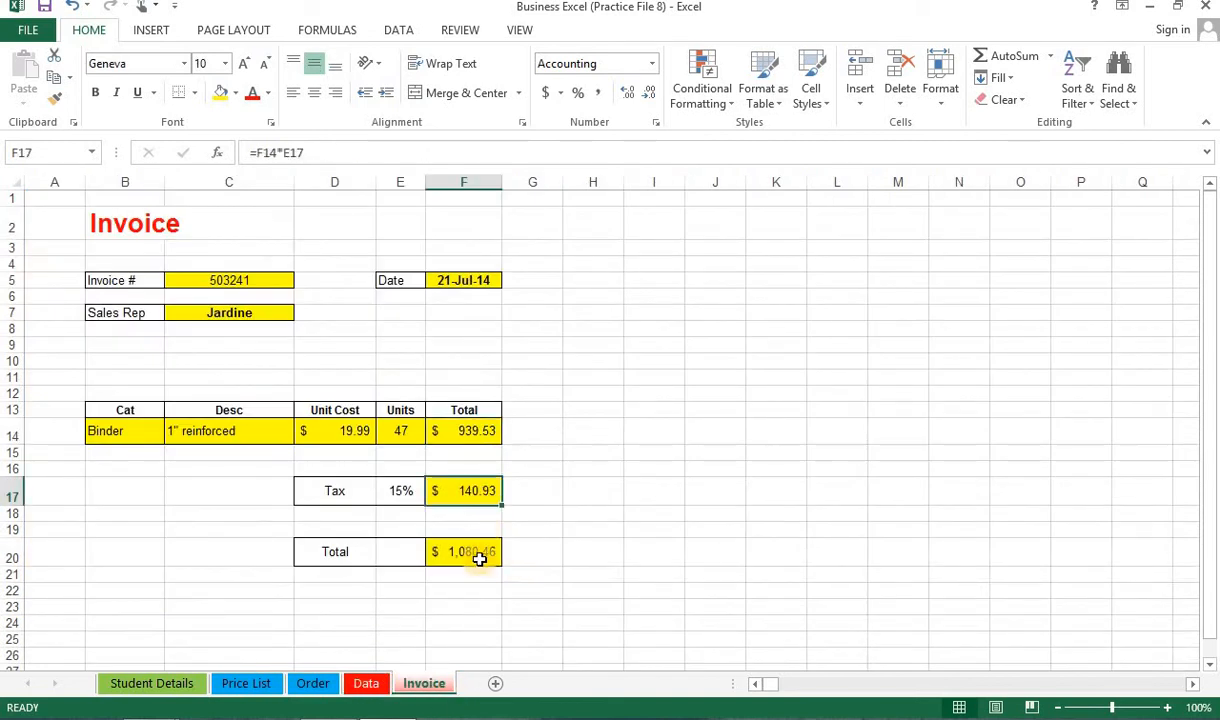
{"action": "left_click", "coordinate": [478, 555]}
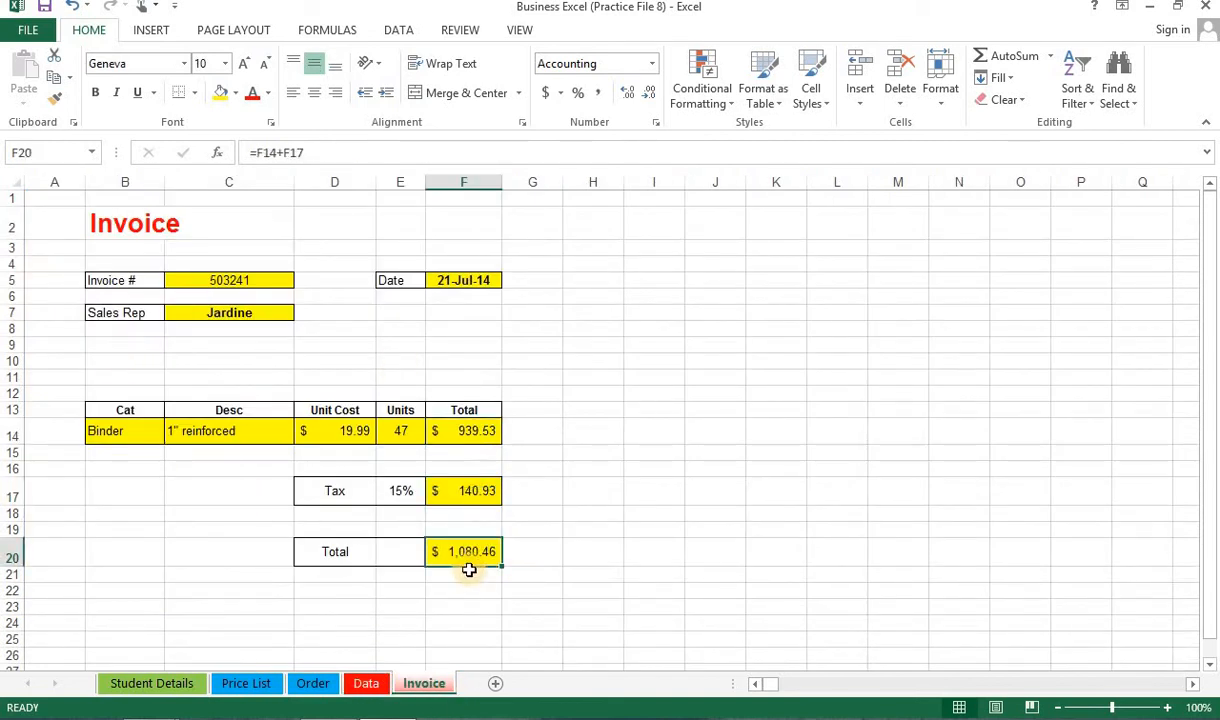
Step: Move the P mark in the Print column of the Data sheet from A2 to A5 to select invoice 503244
{"action": "left_click", "coordinate": [363, 683]}
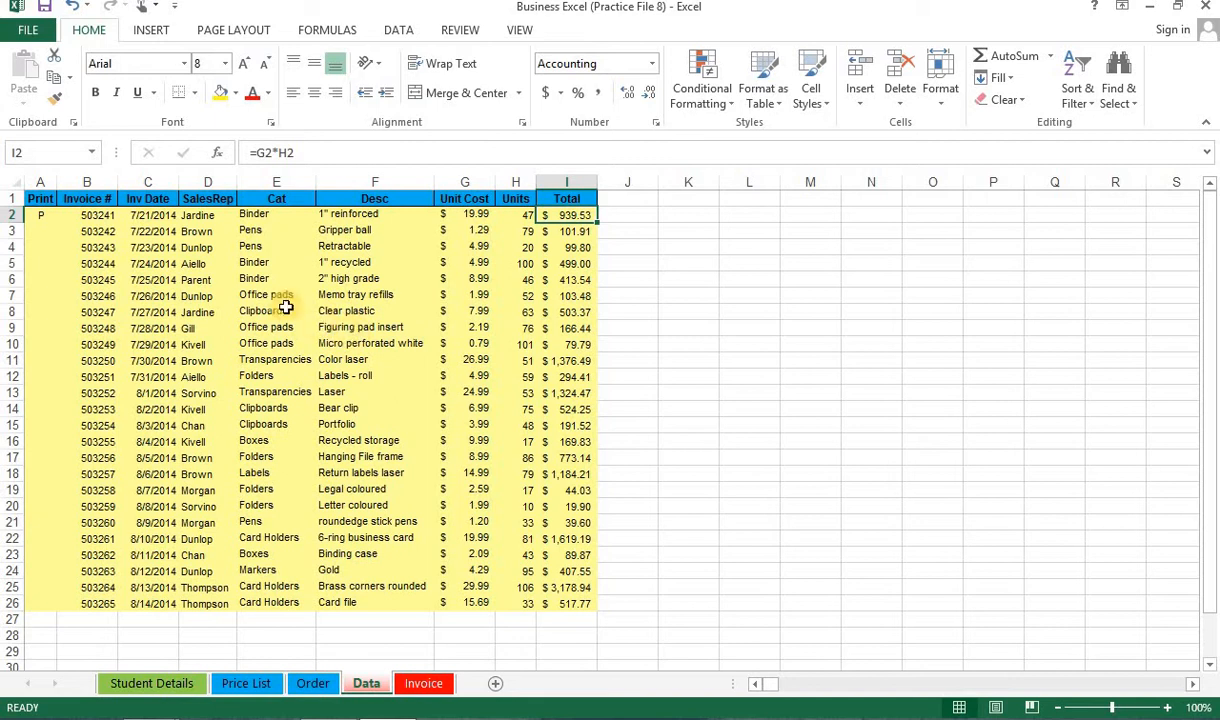
{"action": "left_click", "coordinate": [37, 216]}
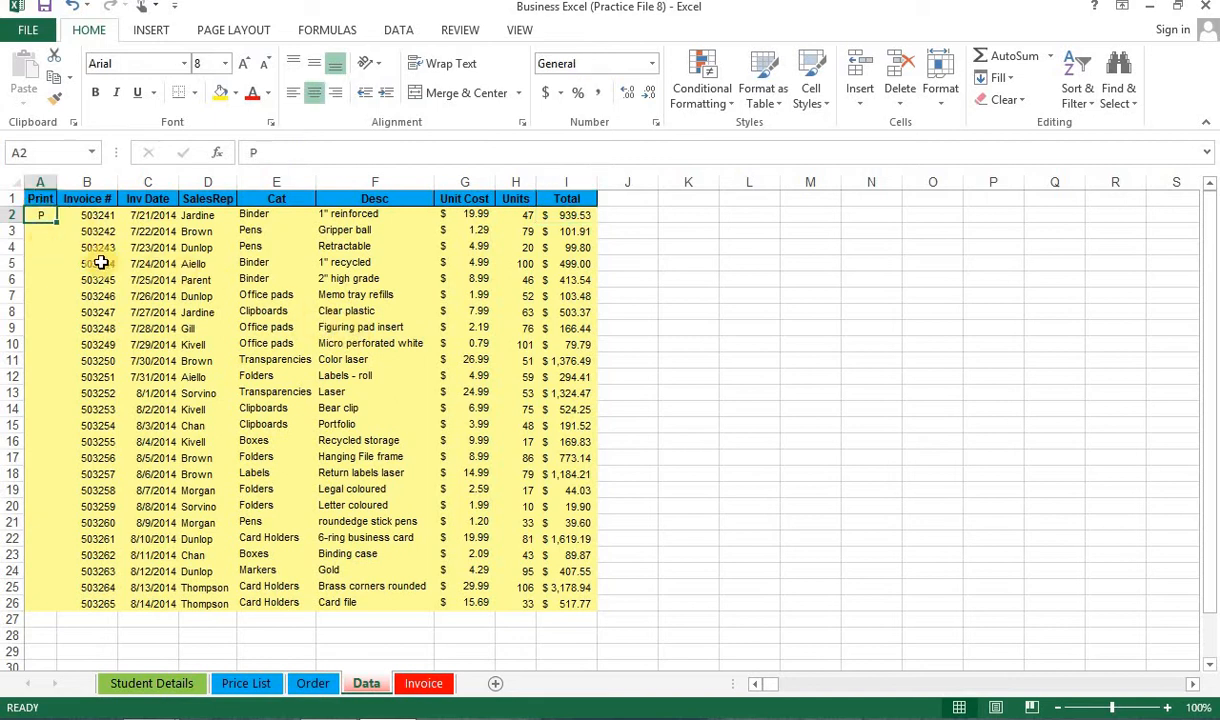
{"action": "type", "text": "C"}
{"action": "key", "text": "Return"}
{"action": "key", "text": "Return"}
{"action": "key", "text": "Up"}
{"action": "key", "text": "Up"}
{"action": "key", "text": "ctrl+x"}
{"action": "key", "text": "Down"}
{"action": "key", "text": "Down"}
{"action": "key", "text": "Down"}
{"action": "key", "text": "Return"}
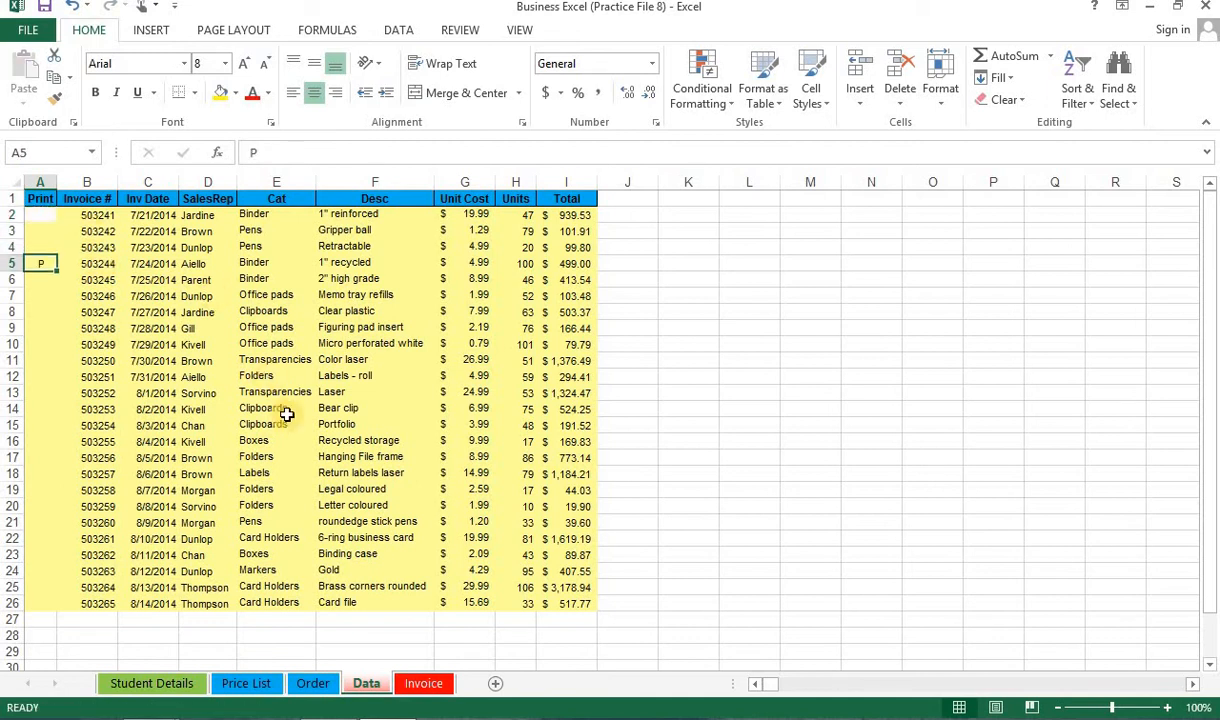
Step: Compare the total in I5 of the Data sheet with the lookup result in F14 of the Invoice sheet
{"action": "left_click", "coordinate": [558, 263]}
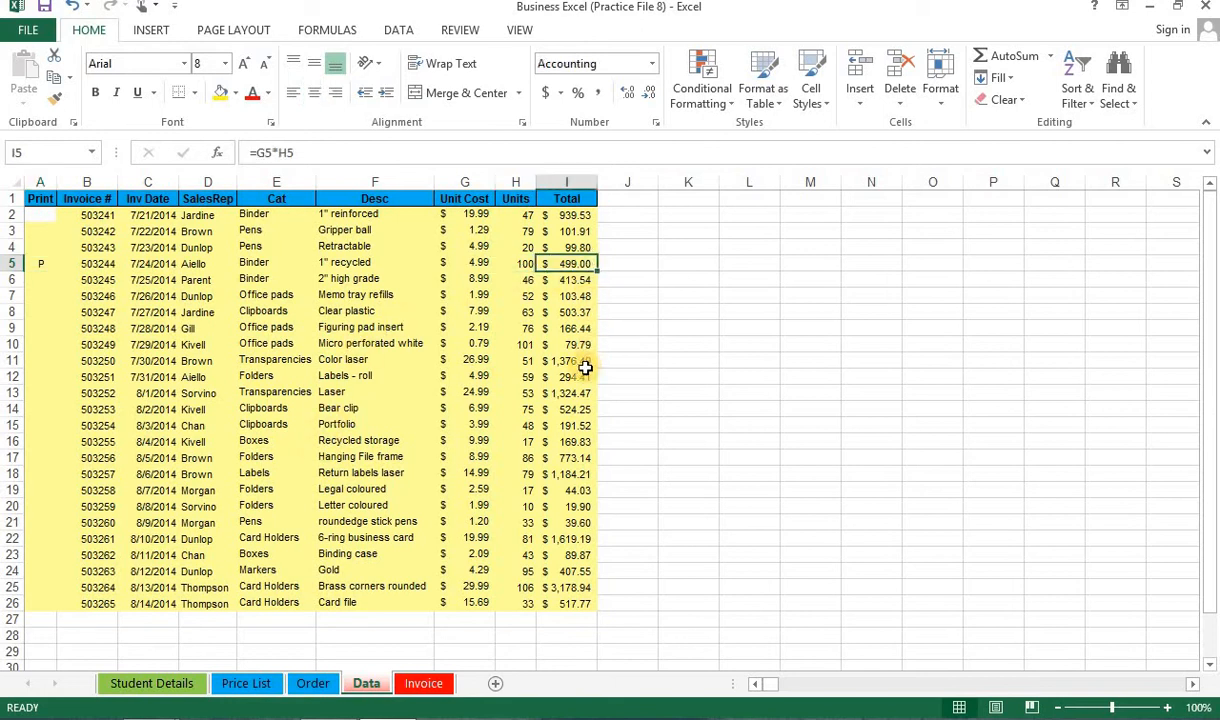
{"action": "left_click", "coordinate": [423, 683]}
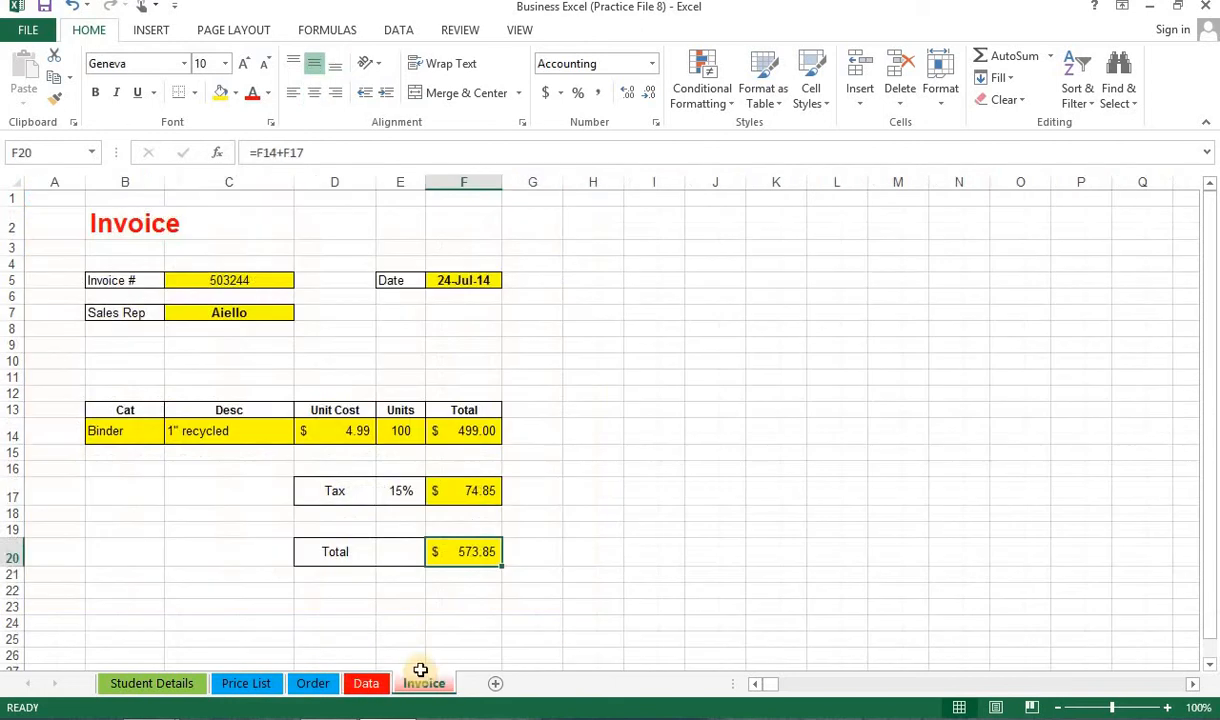
{"action": "left_click", "coordinate": [473, 430]}
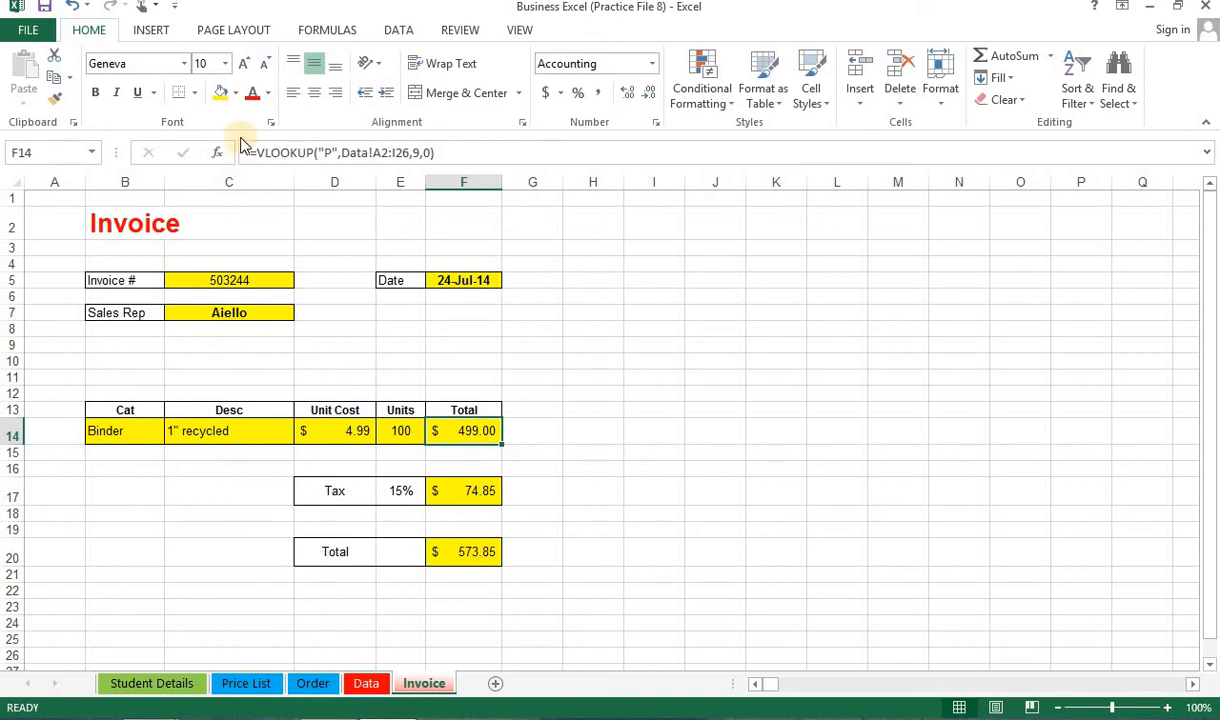